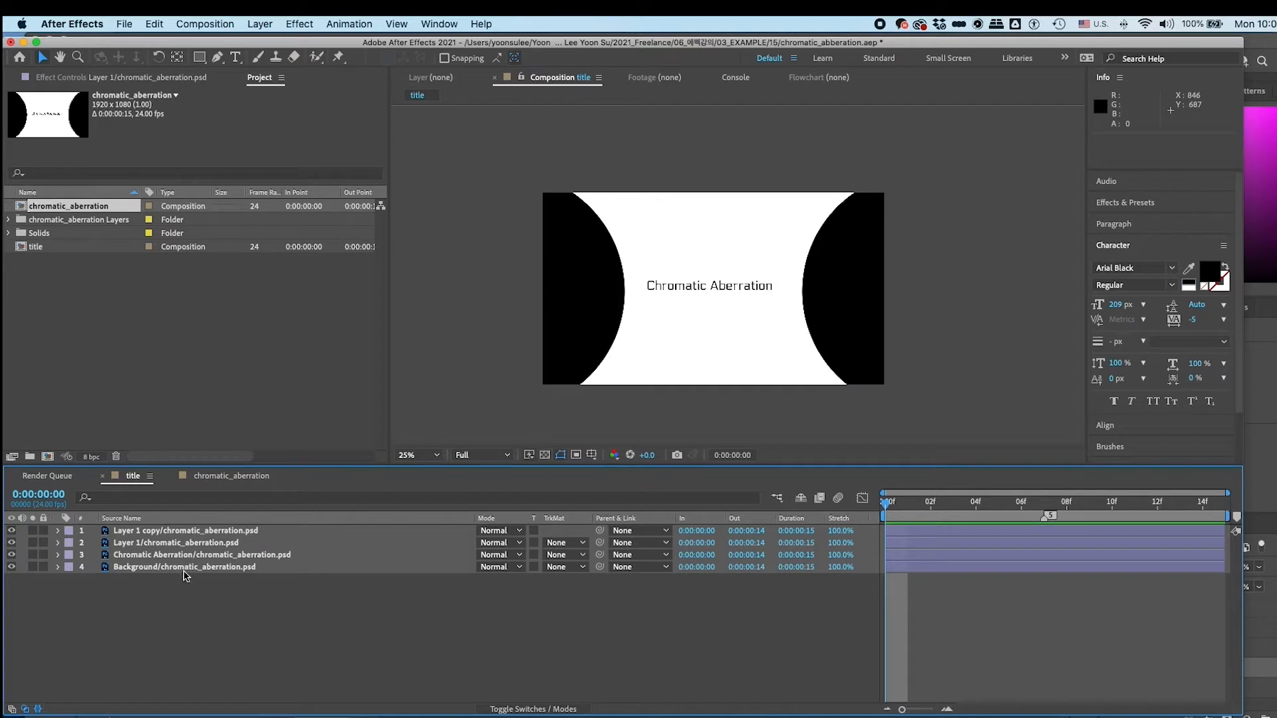
Pre-compose the two Layer 1 shapes and the Chromatic Aberration text layer into a composition named Graphic.
left_click(184, 570)
left_click(193, 556)
left_click(203, 533, "shift")
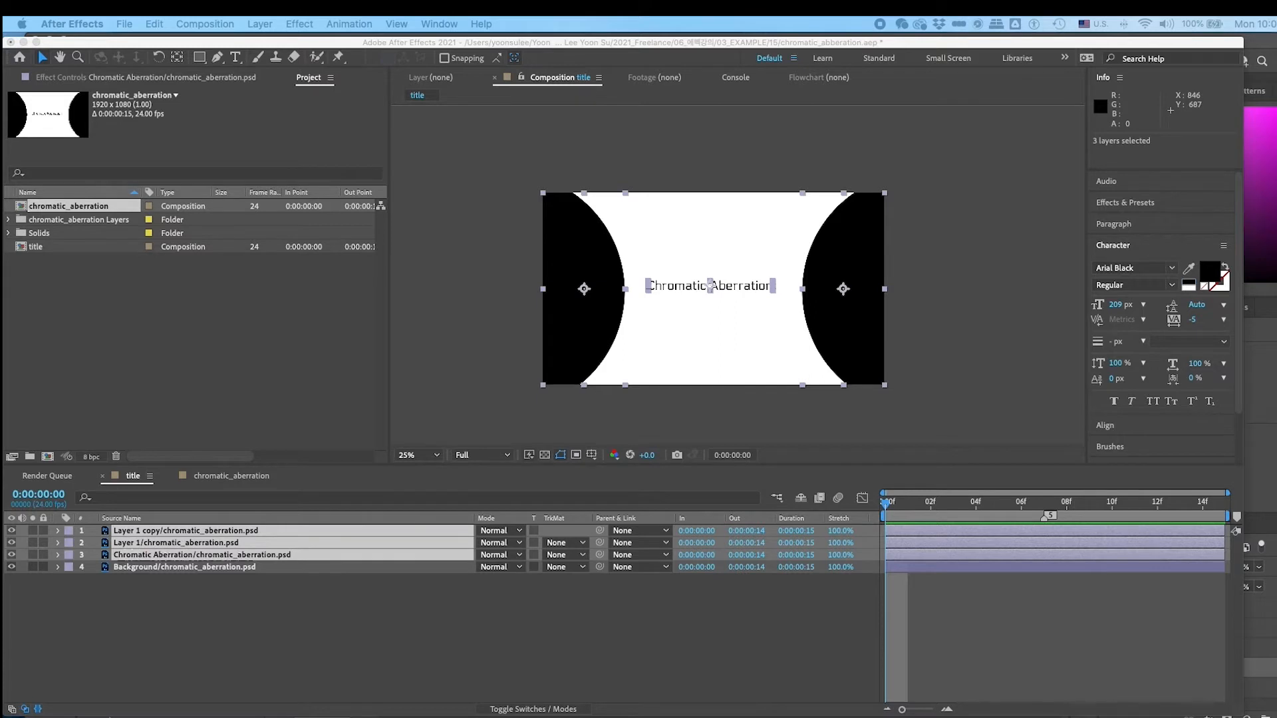
key("Return")
Close the chromatic_aberration composition's timeline, keeping the title composition active.
left_click(133, 476)
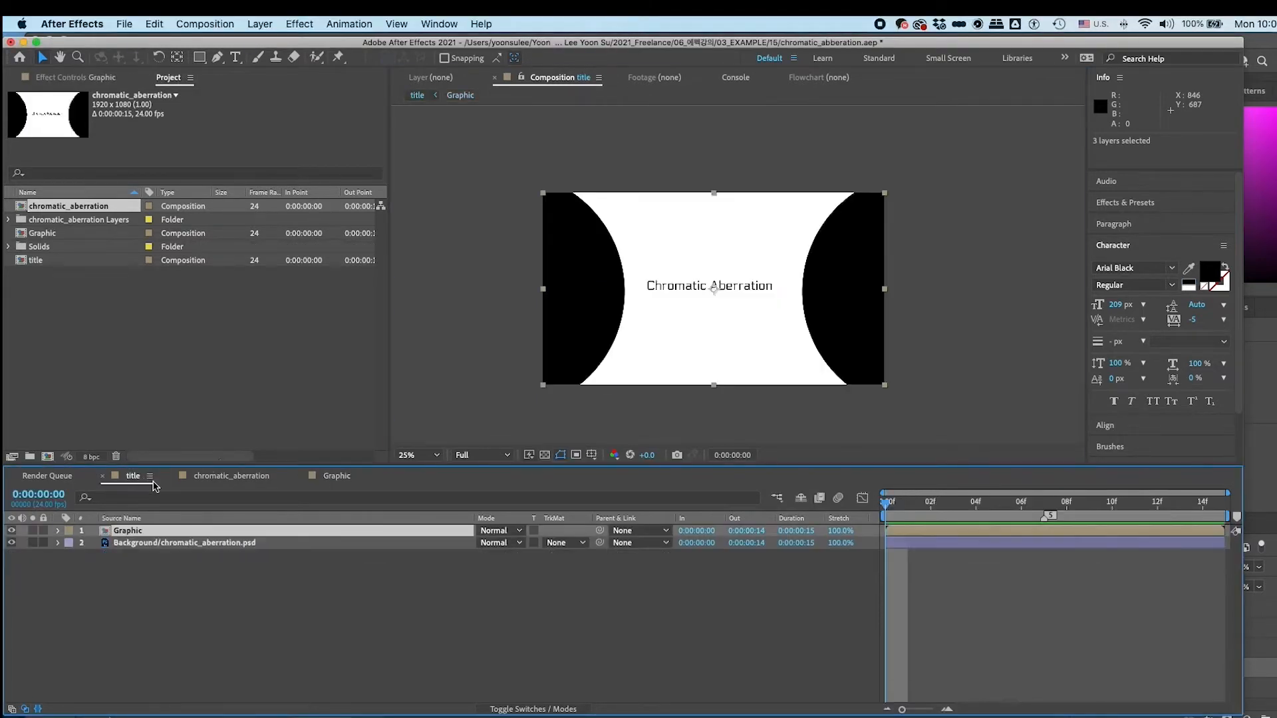
left_click(171, 477)
left_click(233, 664)
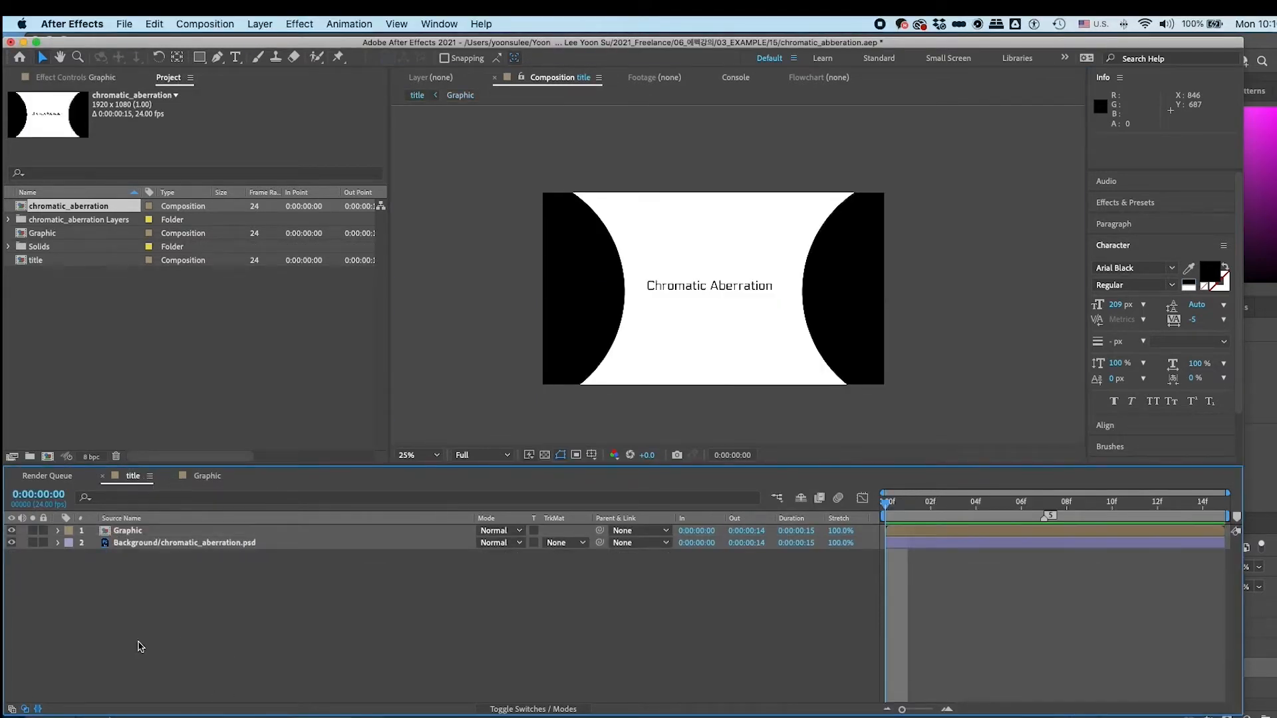
Apply the Shift Channels effect to the Graphic layer.
key("period")
left_click(182, 532)
key("space")
left_click_drag(744, 410, 753, 376)
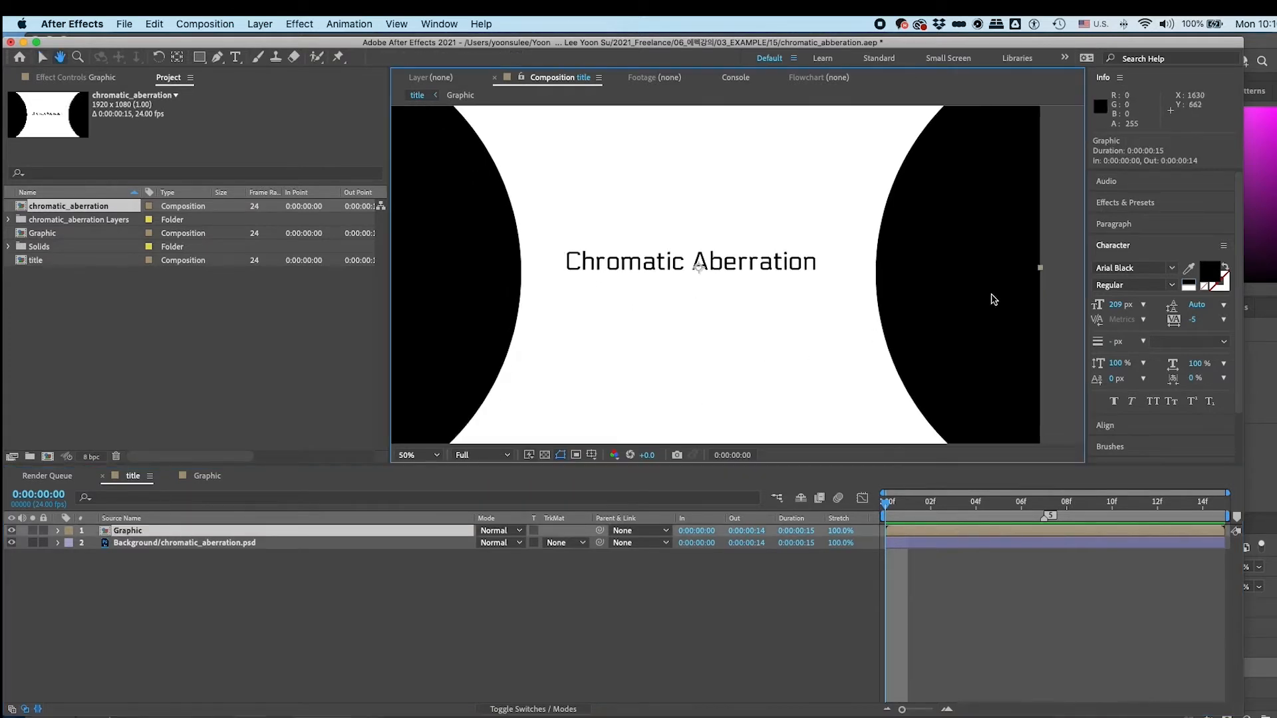
left_click(1125, 202)
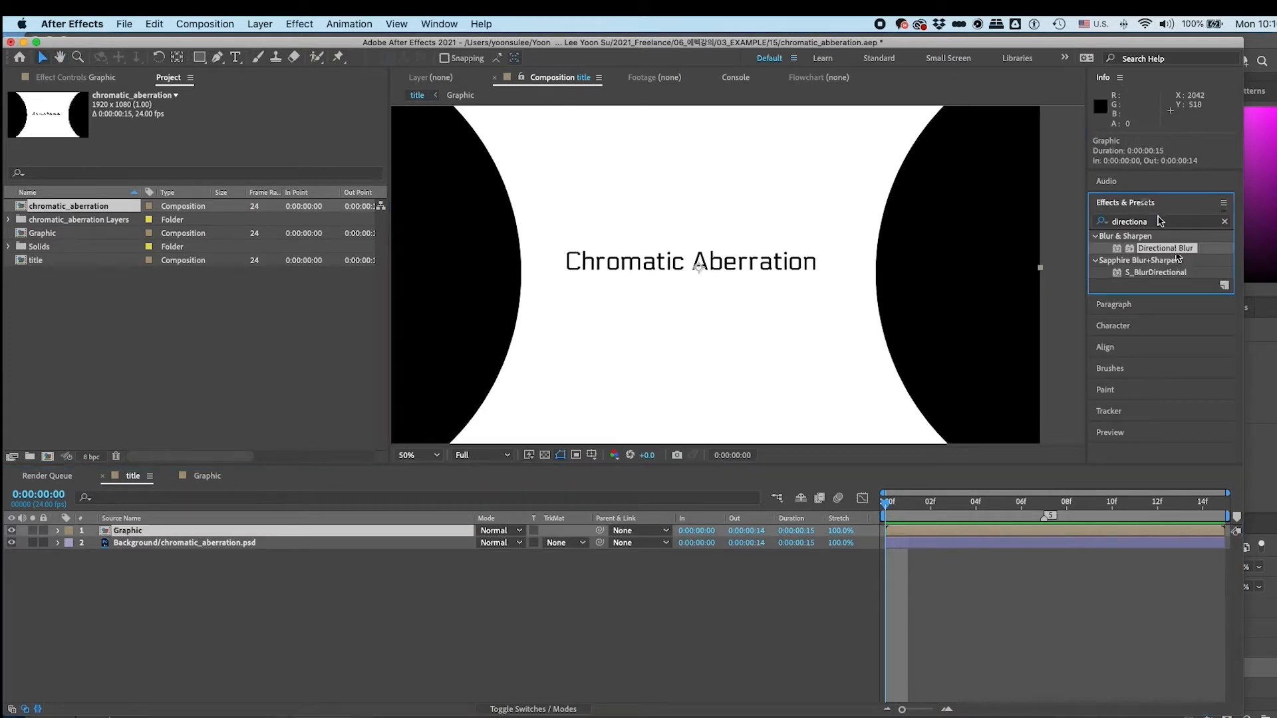
left_click(1160, 220)
left_click(301, 24)
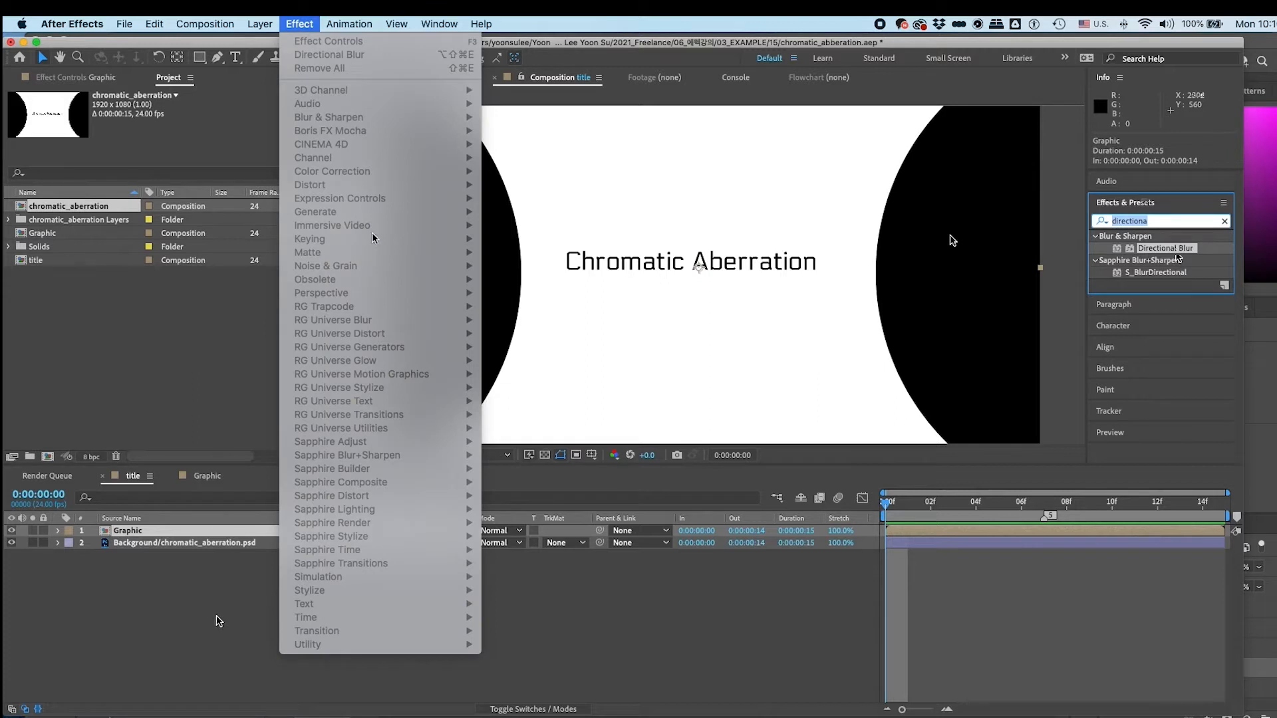
left_click(299, 24)
mouse_move(433, 428)
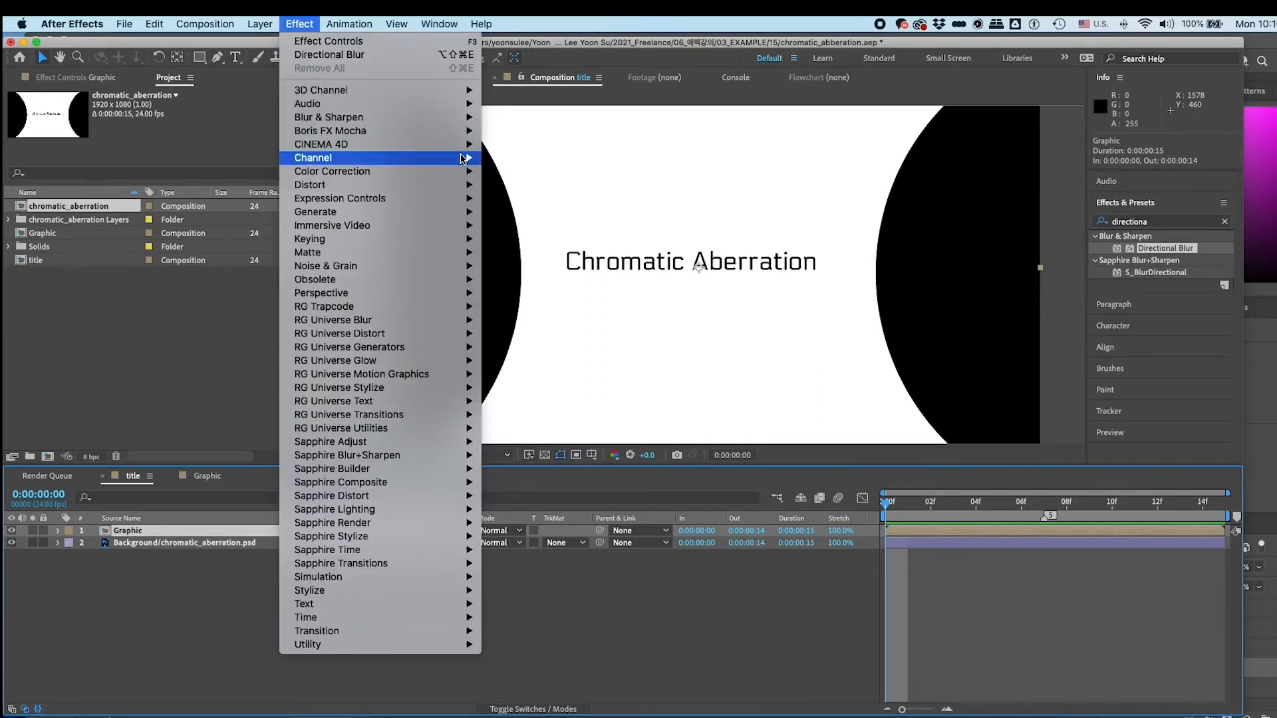
mouse_move(426, 157)
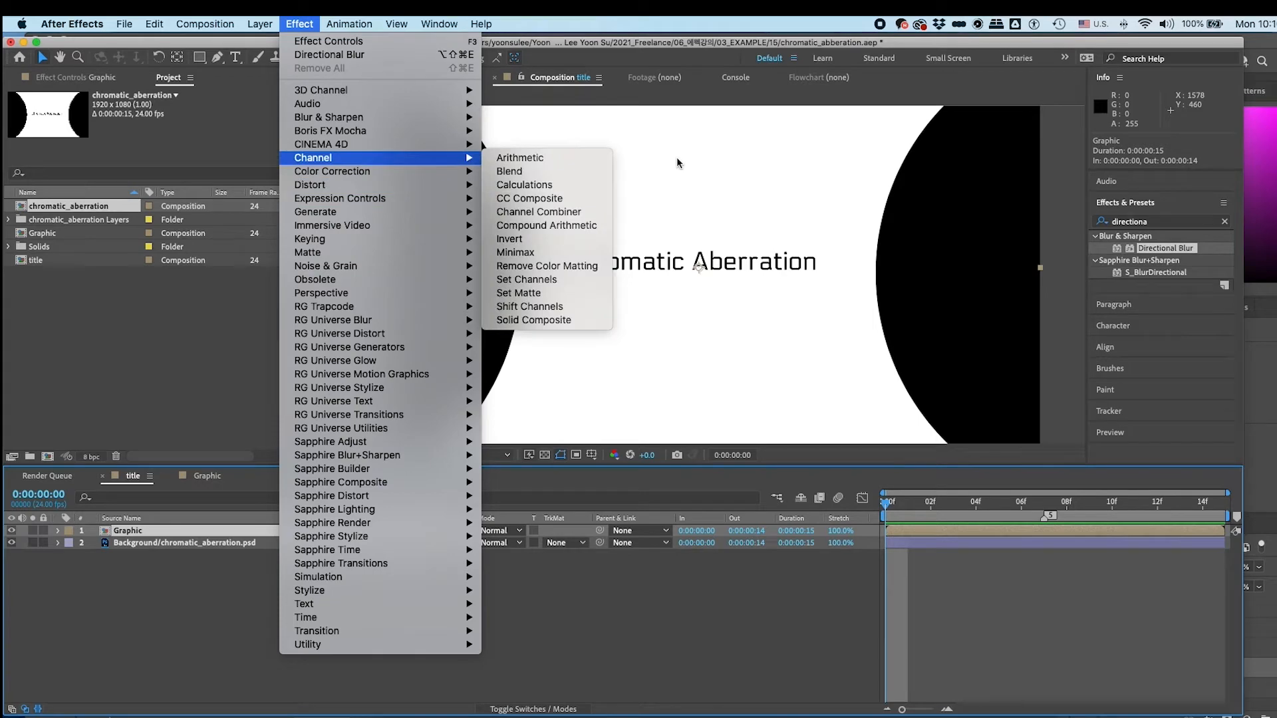
left_click(594, 306)
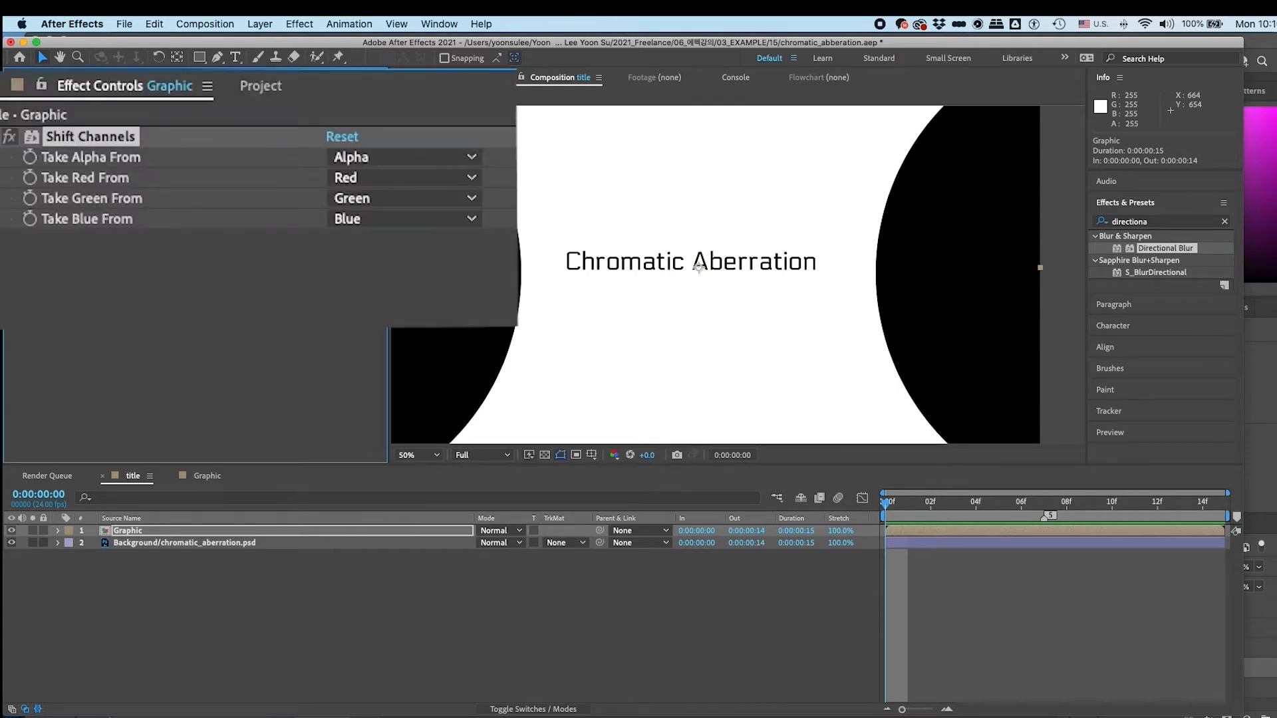
Set Take Green From and Take Blue From to Full Off in Shift Channels, and solo the Graphic layer.
left_click(470, 178)
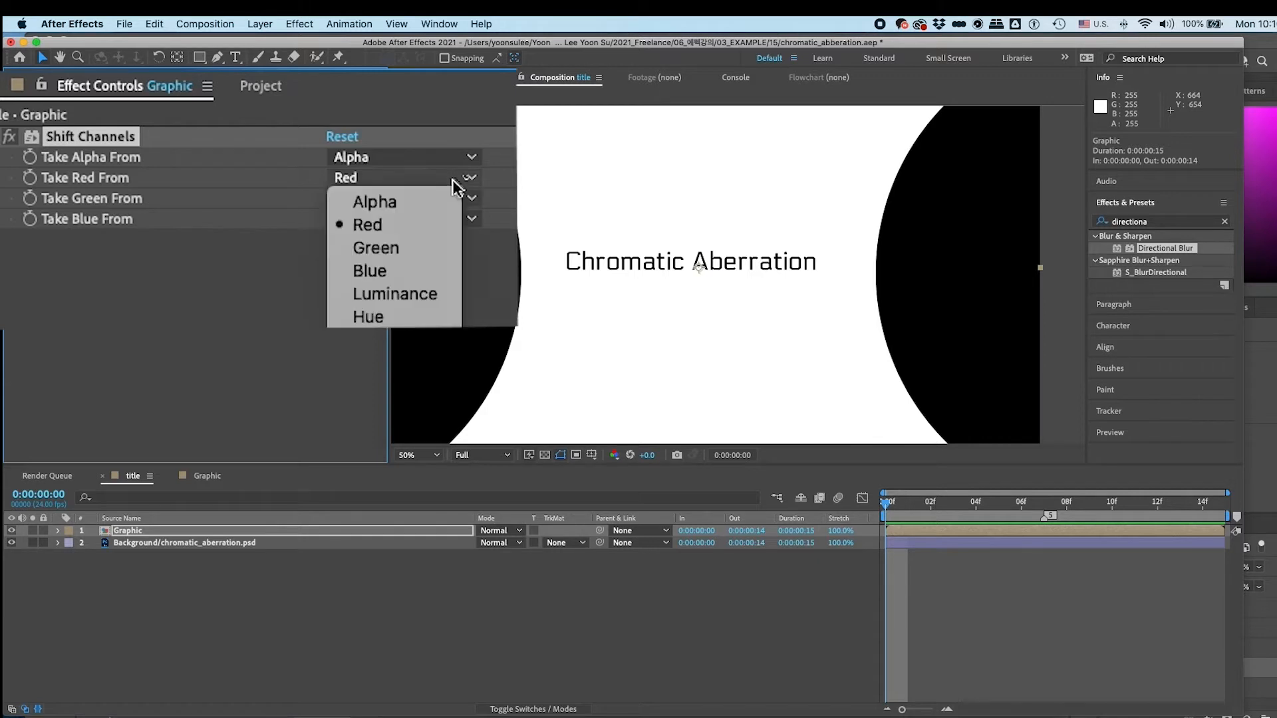
left_click(465, 178)
left_click(471, 198)
left_click(376, 430)
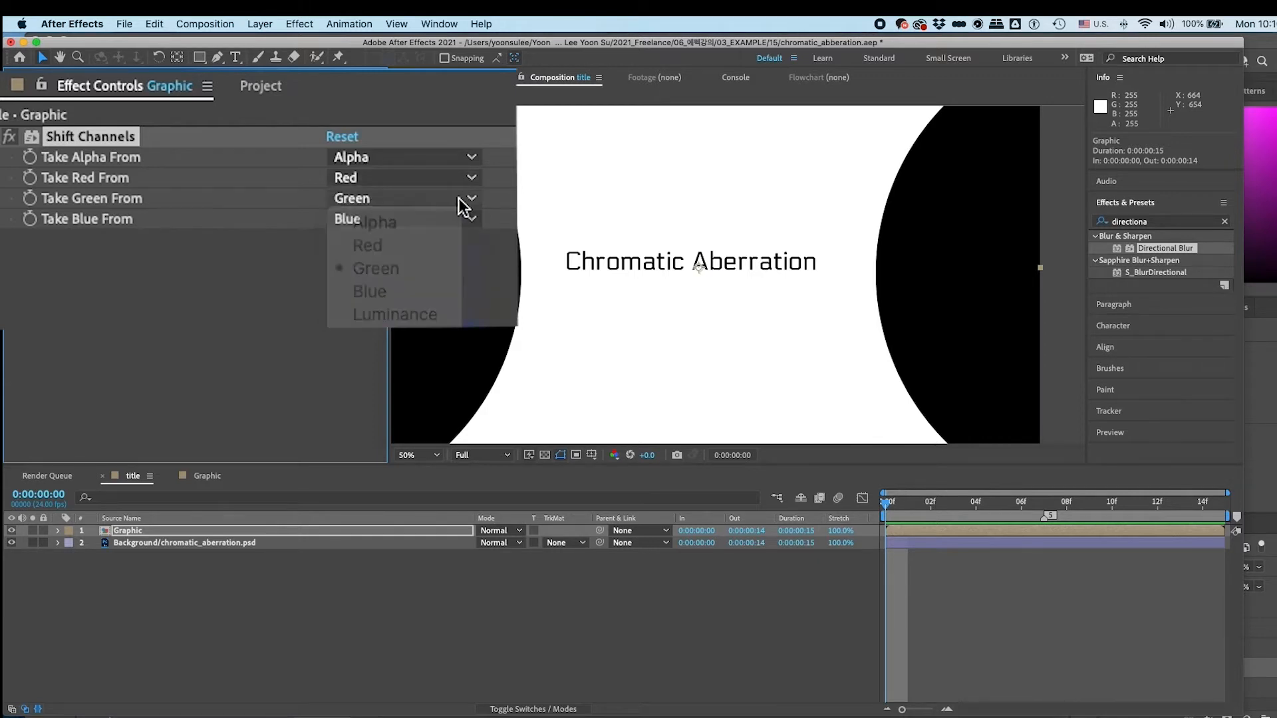
left_click(458, 221)
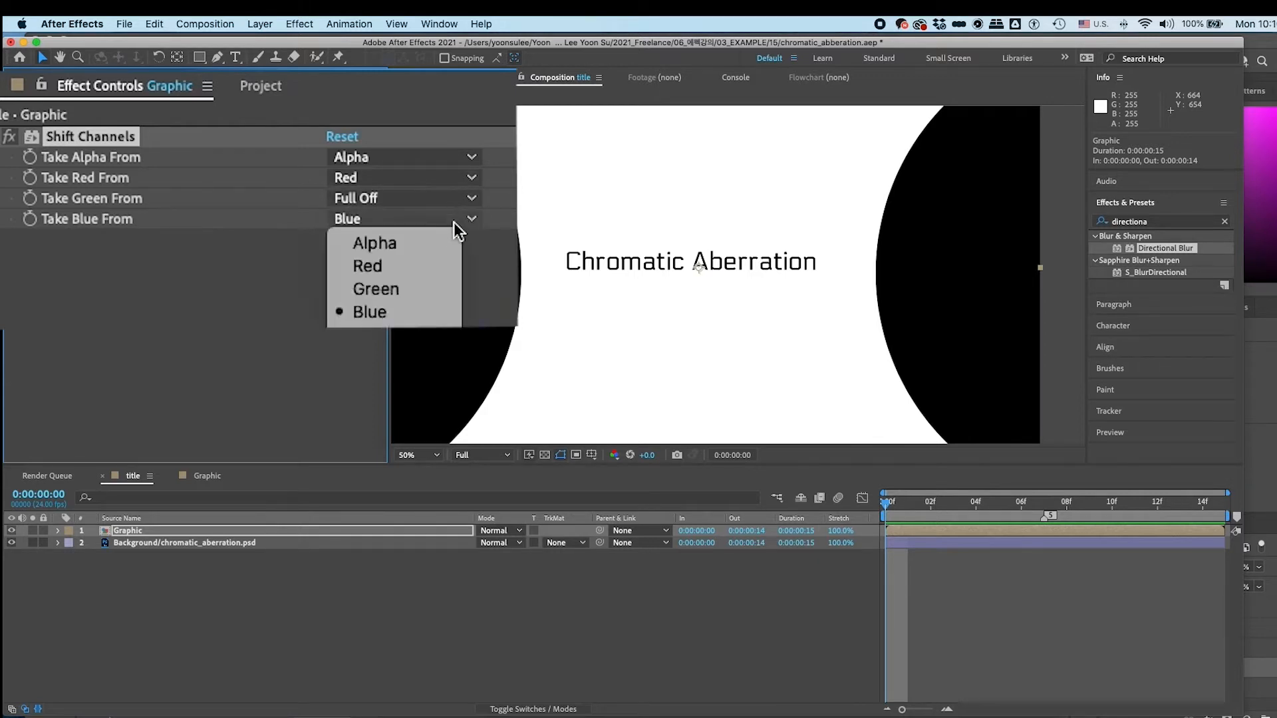
left_click(204, 360)
left_click(32, 531)
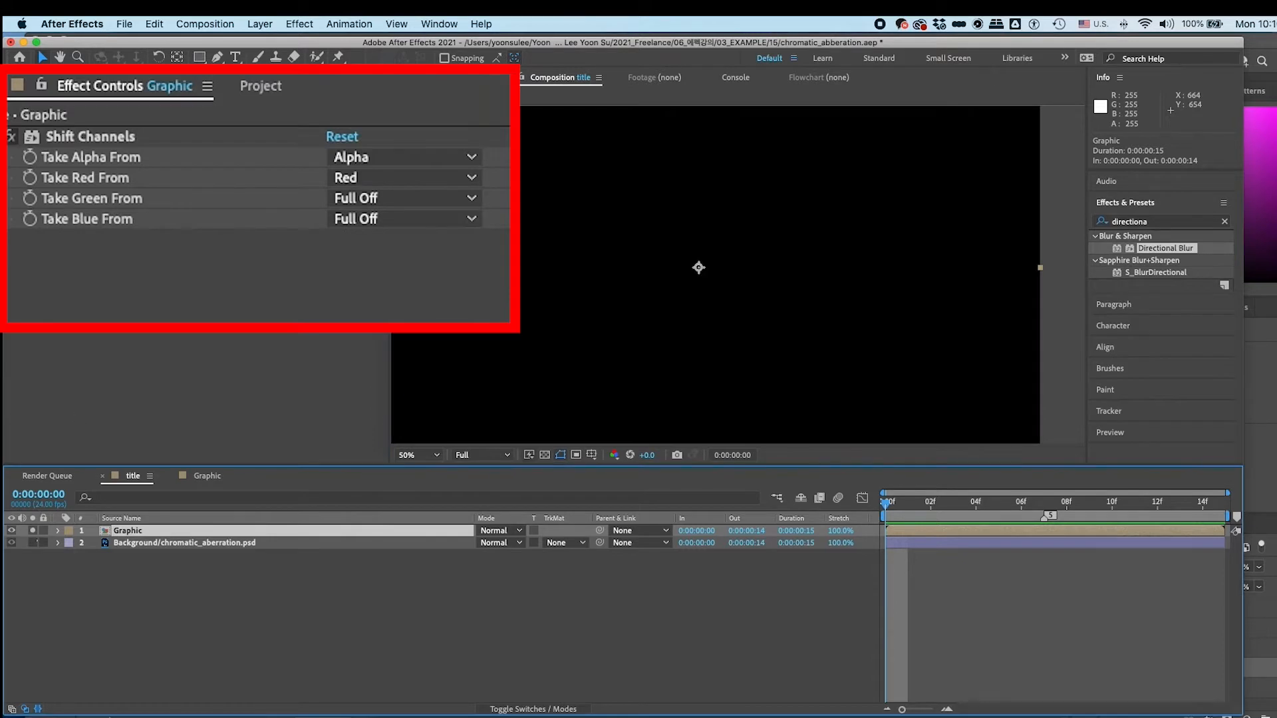
Set Take Red From to Full On in the Graphic layer's Shift Channels effect.
left_click(469, 177)
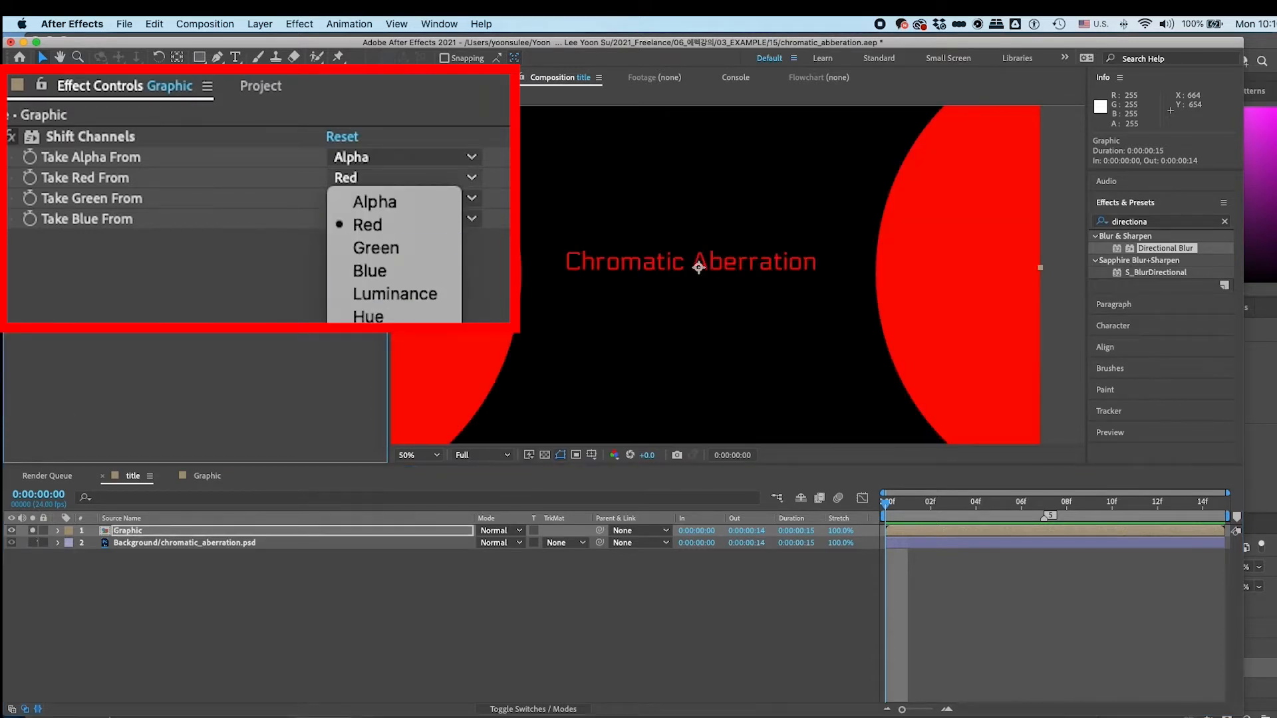
left_click(376, 387)
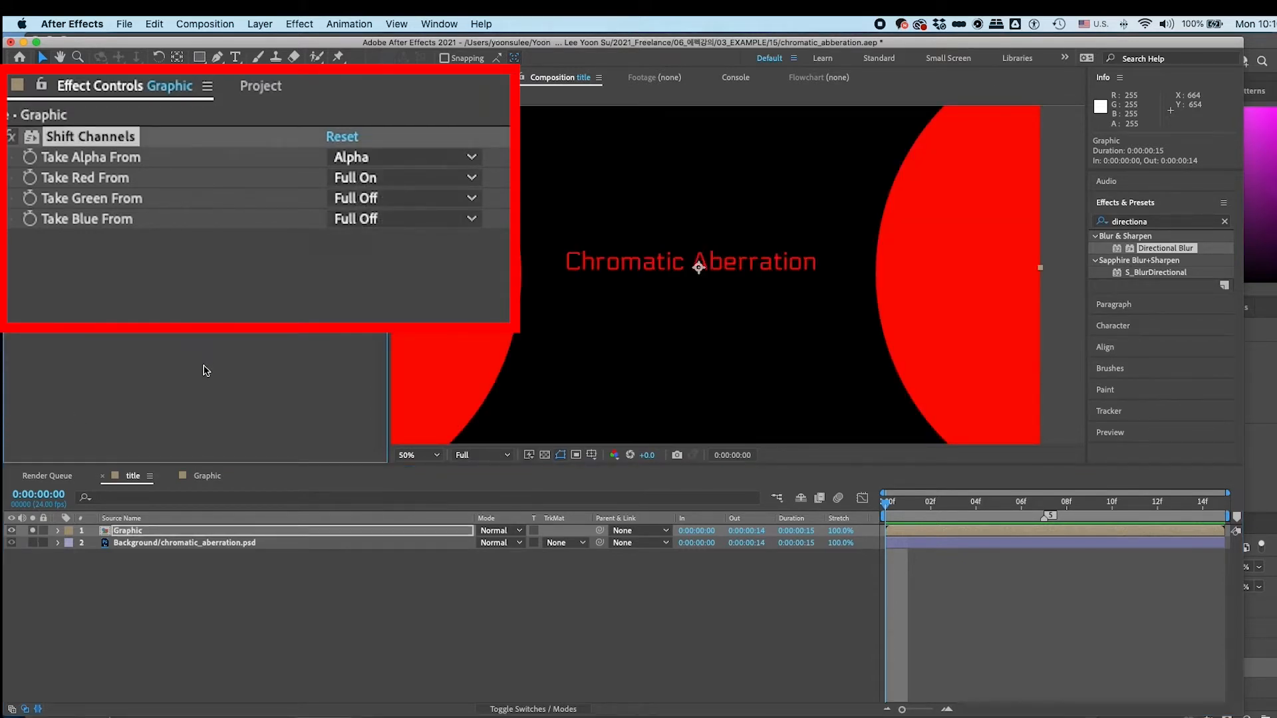
left_click(233, 370)
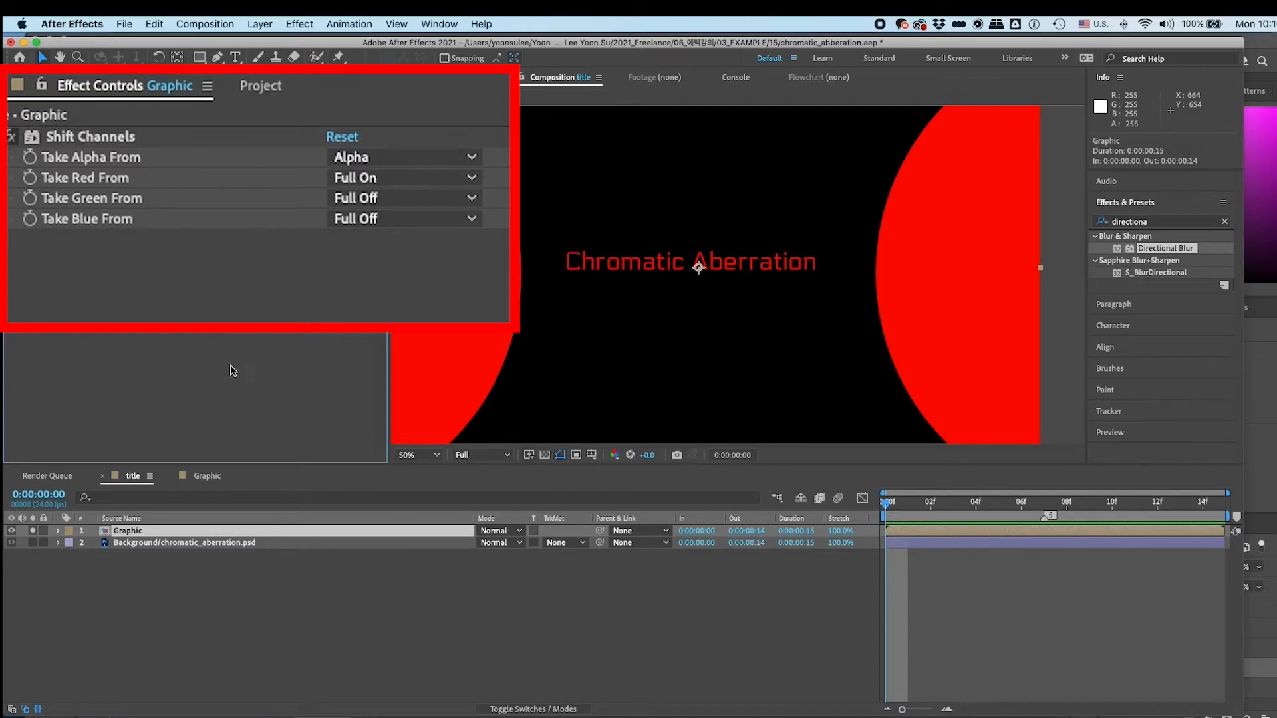
Duplicate the red Graphic layer and delete the Shift Channels effect from the upper copy.
key("h")
left_click_drag(658, 389, 633, 403)
key("v")
key("comma")
left_click(366, 637)
key("h")
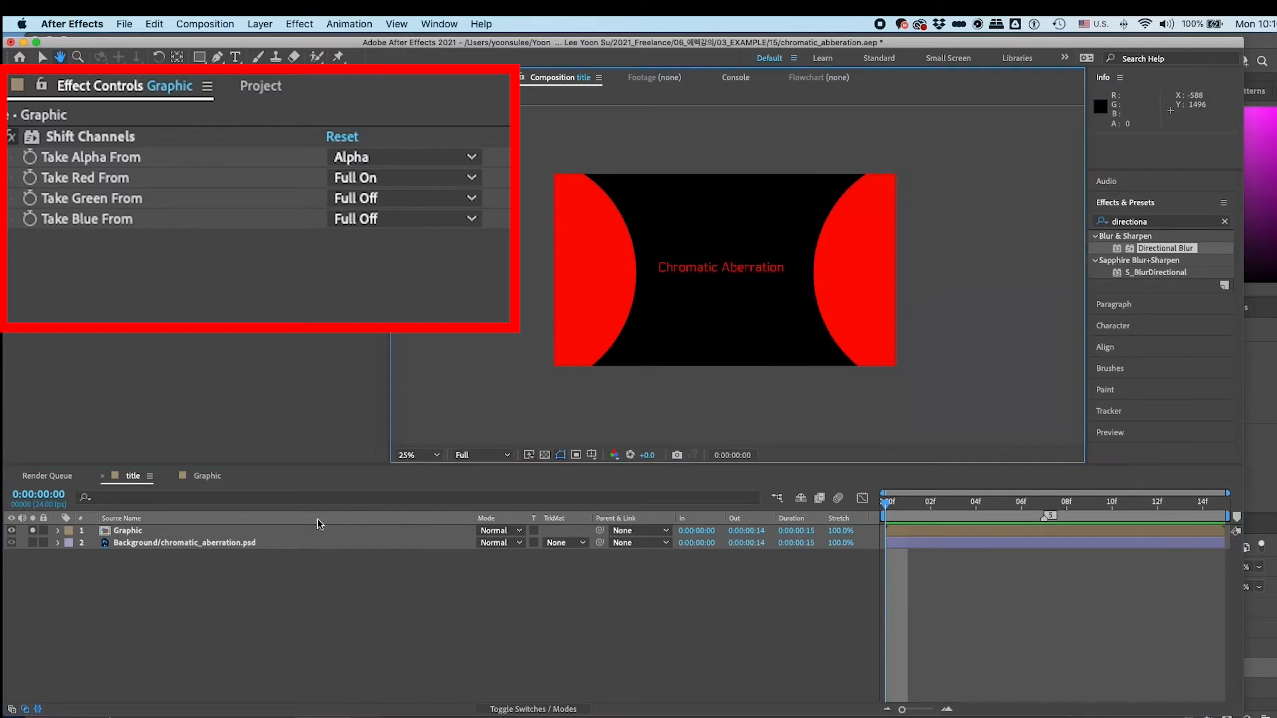
key("v")
left_click(161, 535)
key("super+d")
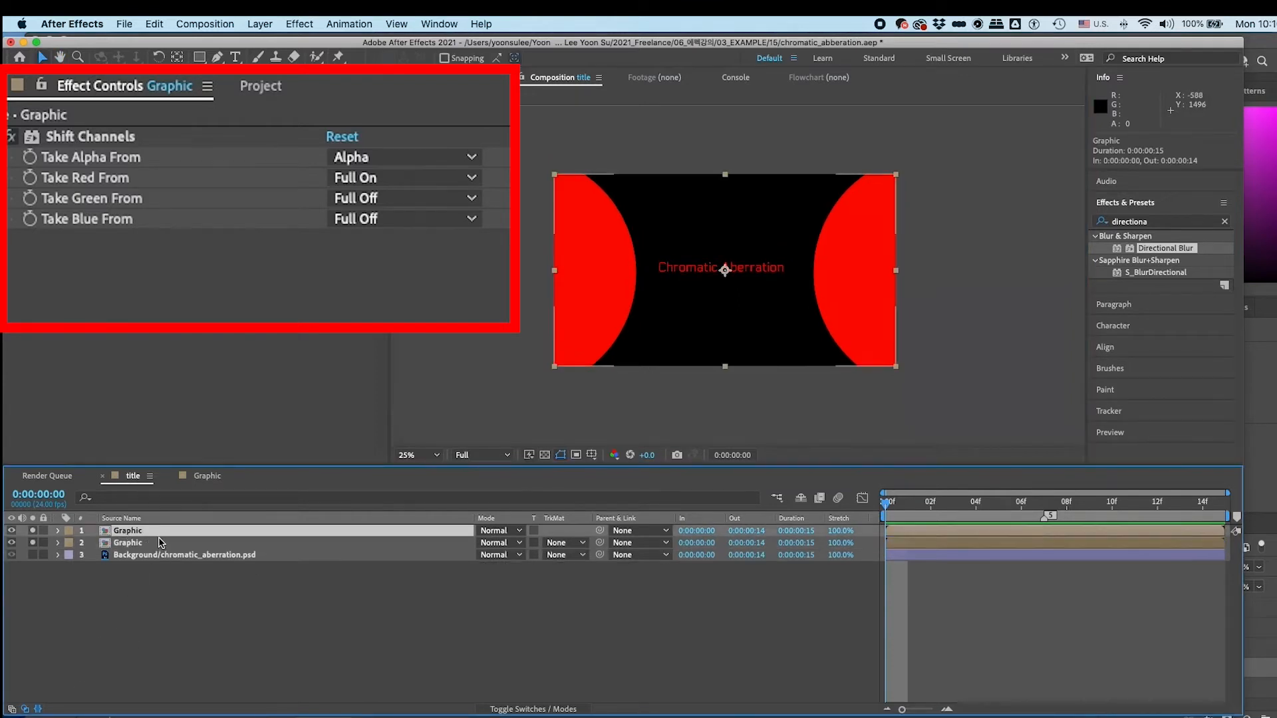
left_click(90, 136)
key("Delete")
left_click(202, 609)
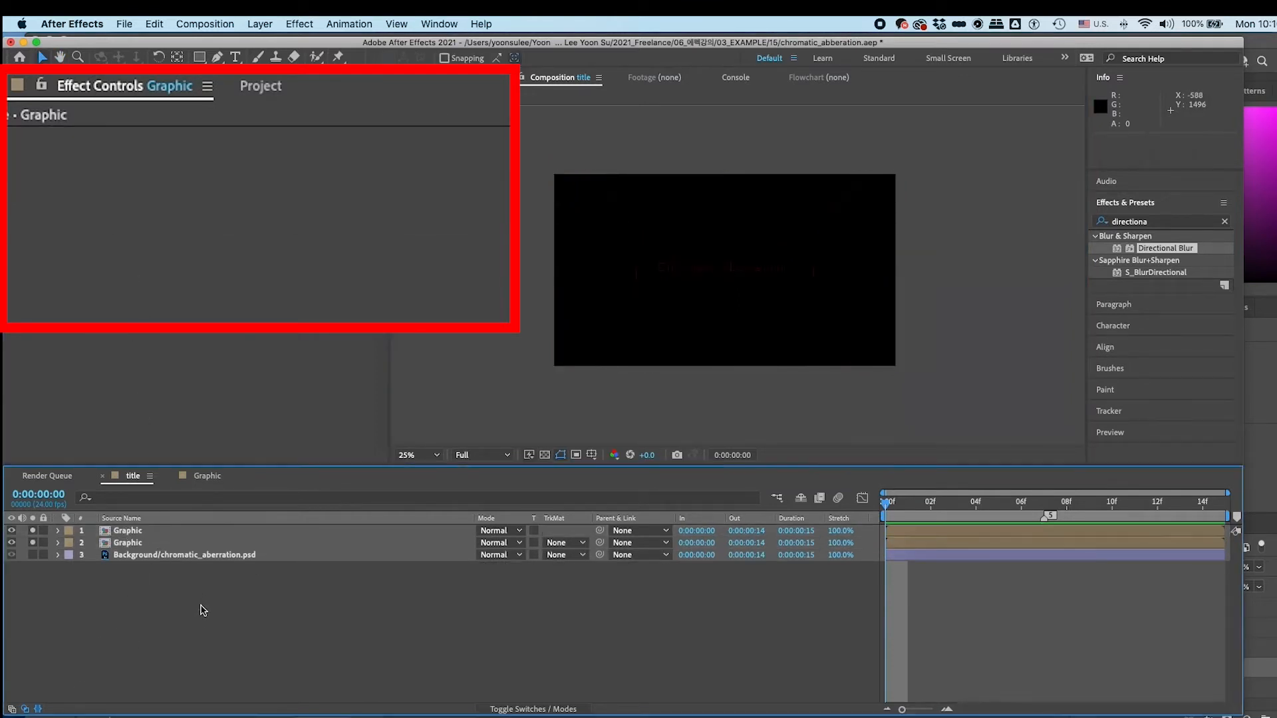
Hide the upper Graphic layer that has no effect.
left_click(171, 542)
left_click(128, 531)
left_click(11, 531)
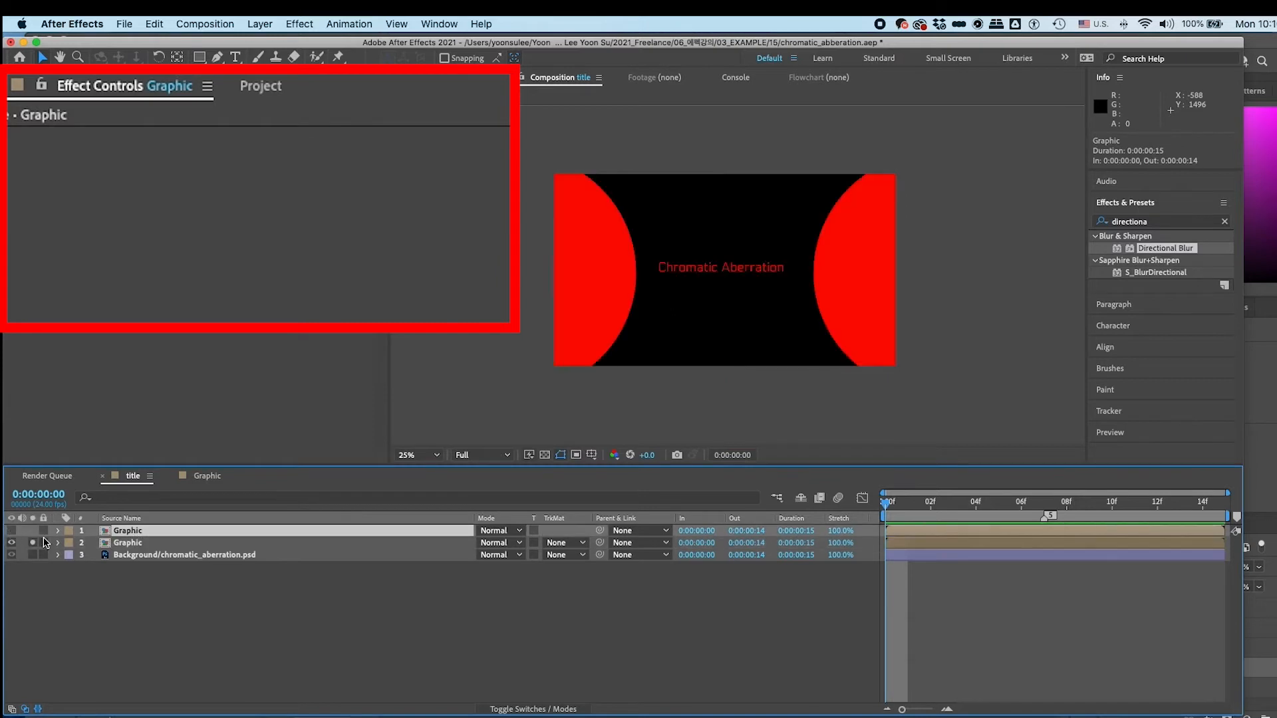
key("period")
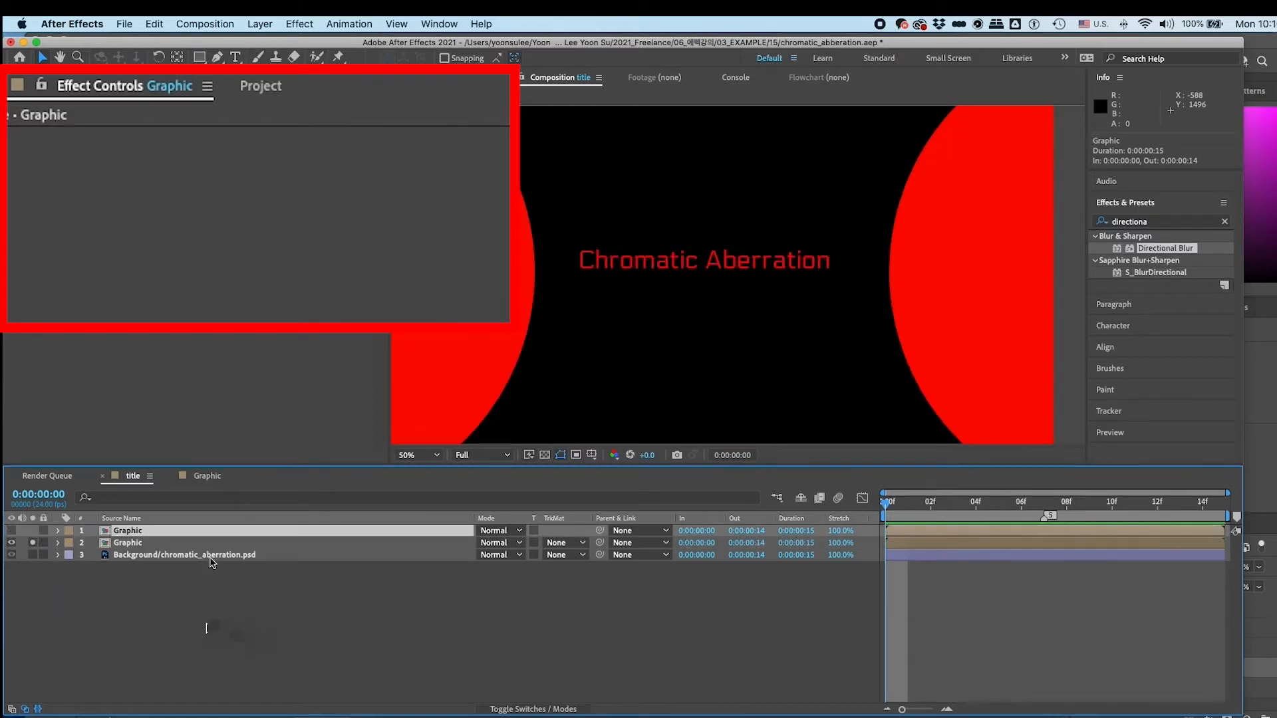
Rename the lower Graphic layer as Red_Graphic.
left_click(130, 543)
key("Return")
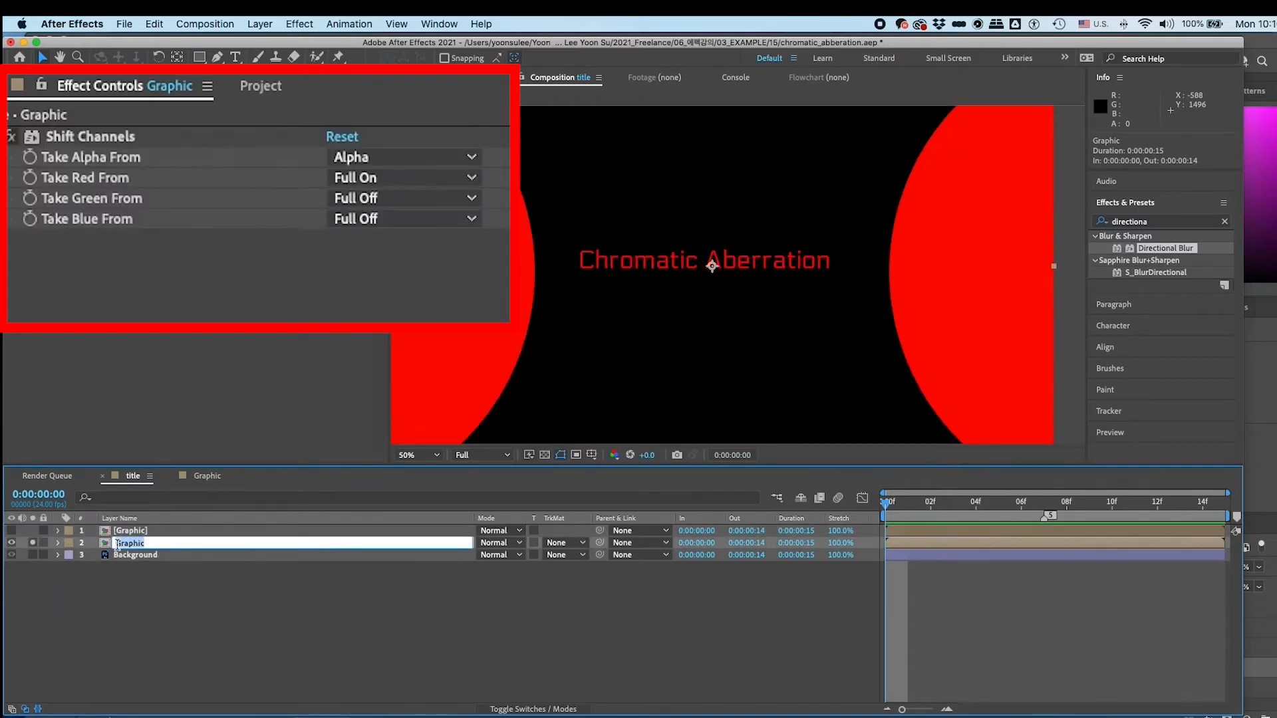
left_click(118, 544)
type("_")
type("Red")
key("Return")
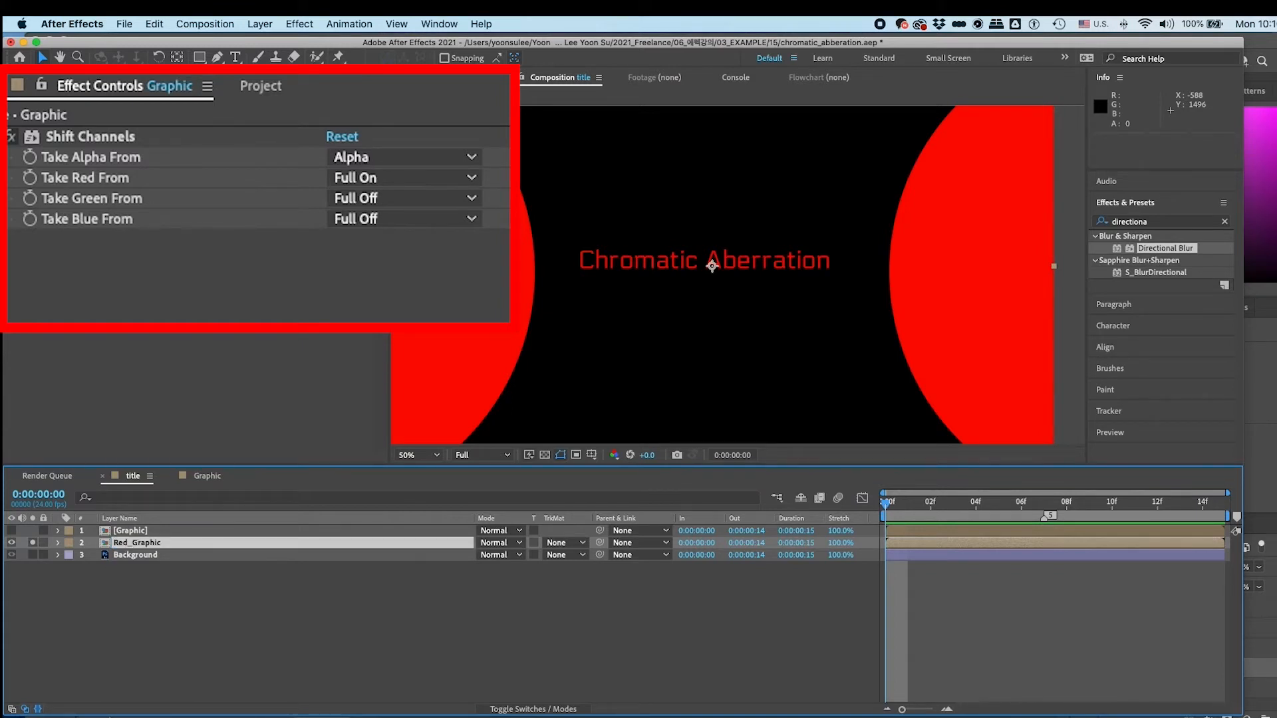
Duplicate Red_Graphic and set the copy's Take Red From to Full Off and Take Green From to Full On.
key("super+d")
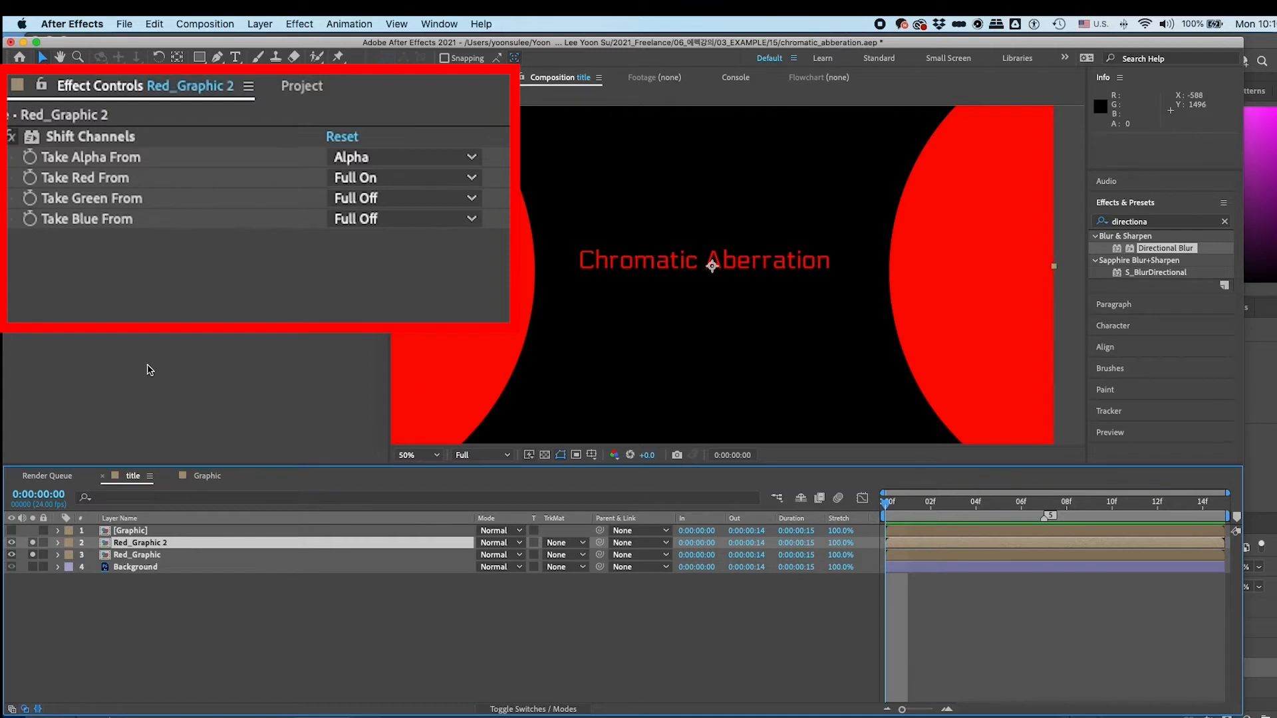
left_click(437, 178)
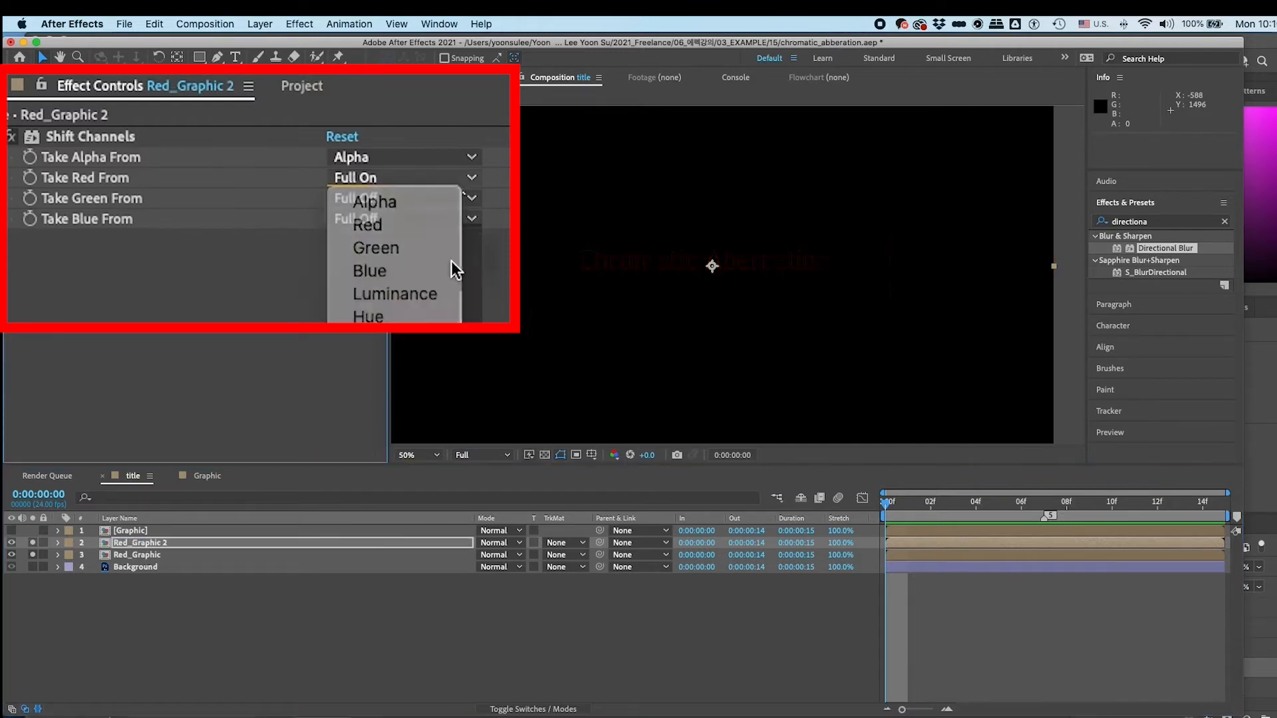
left_click(445, 198)
left_click(399, 407)
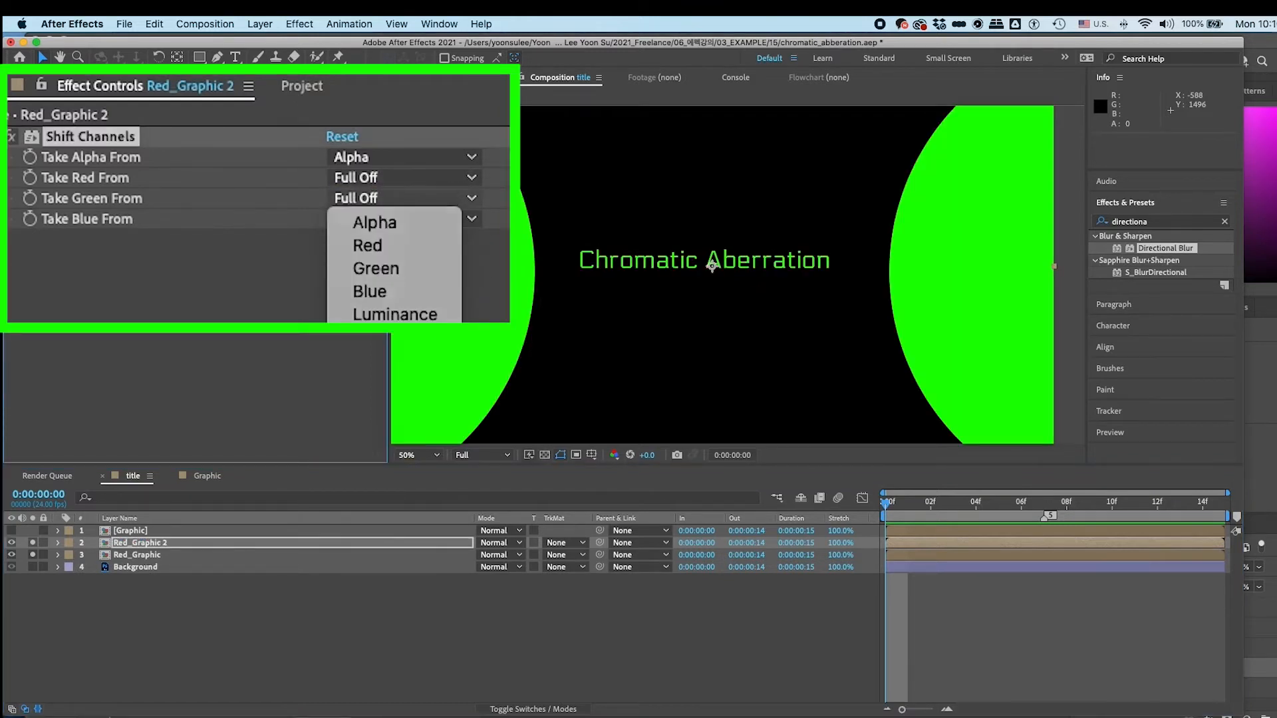
Duplicate the green layer and set the copy's Take Green From to Full Off and Take Blue From to Full On.
left_click(187, 547)
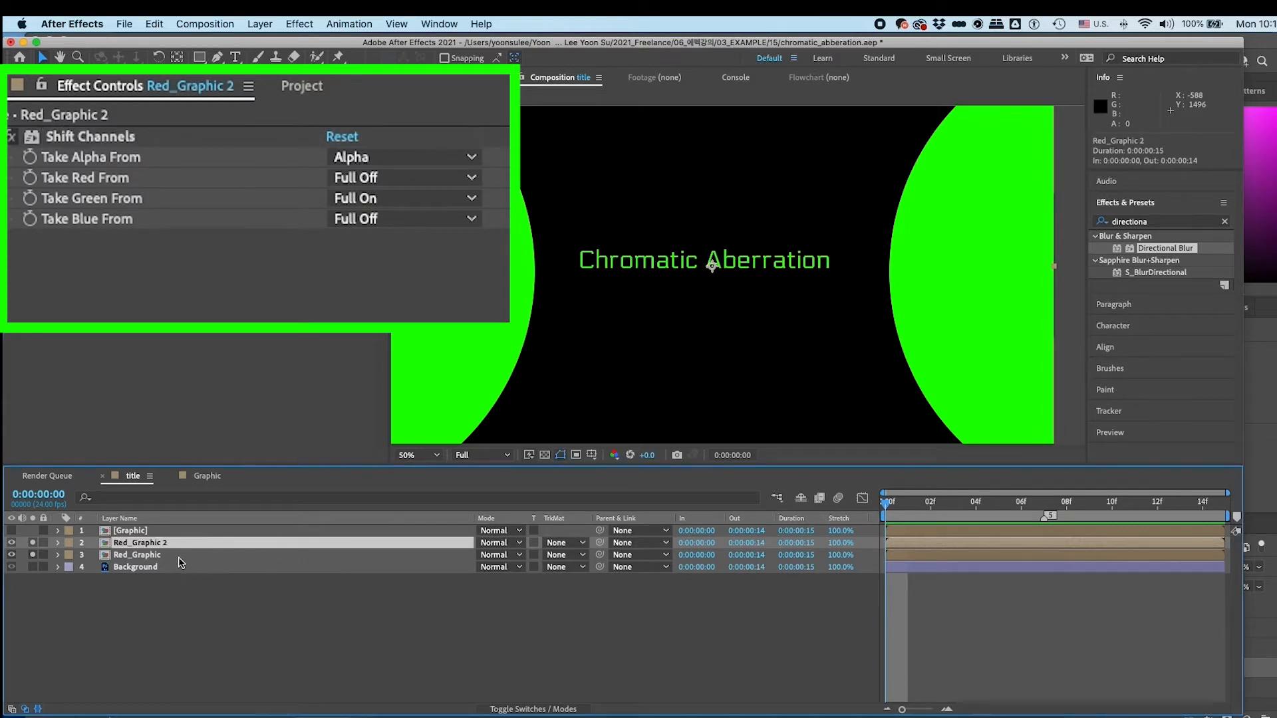
key("ctrl+d")
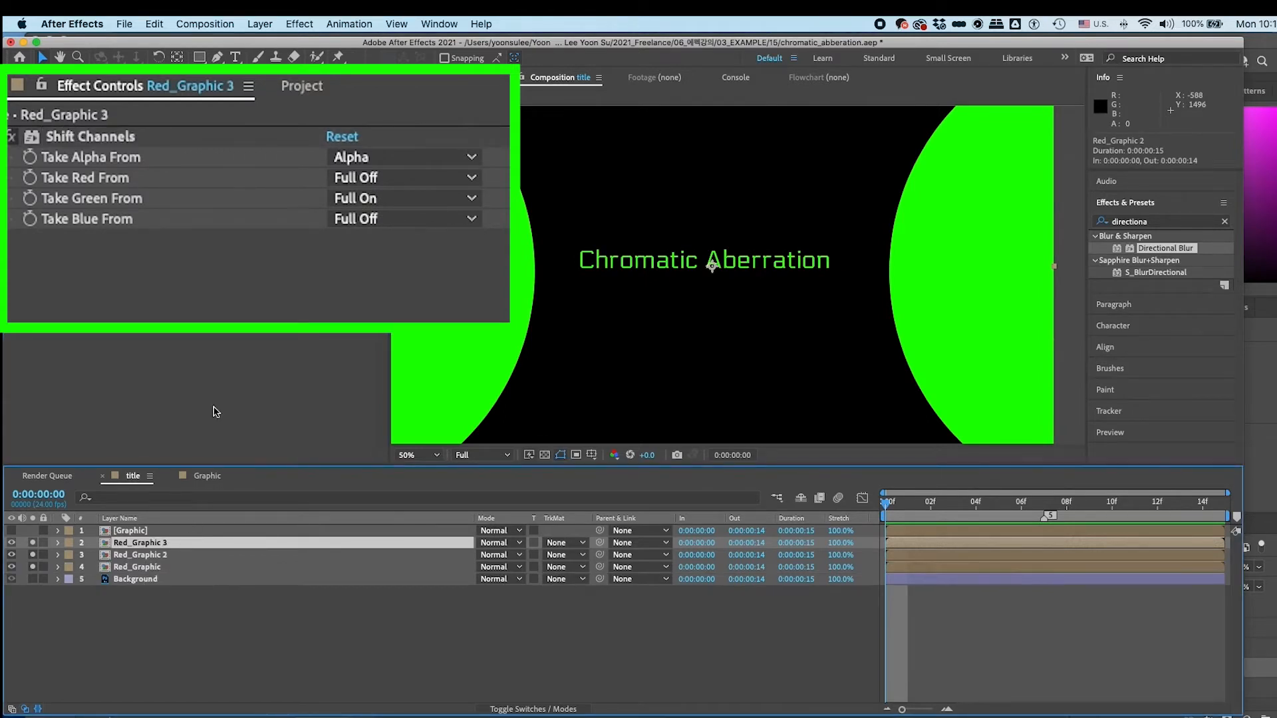
left_click(396, 197)
left_click(236, 277)
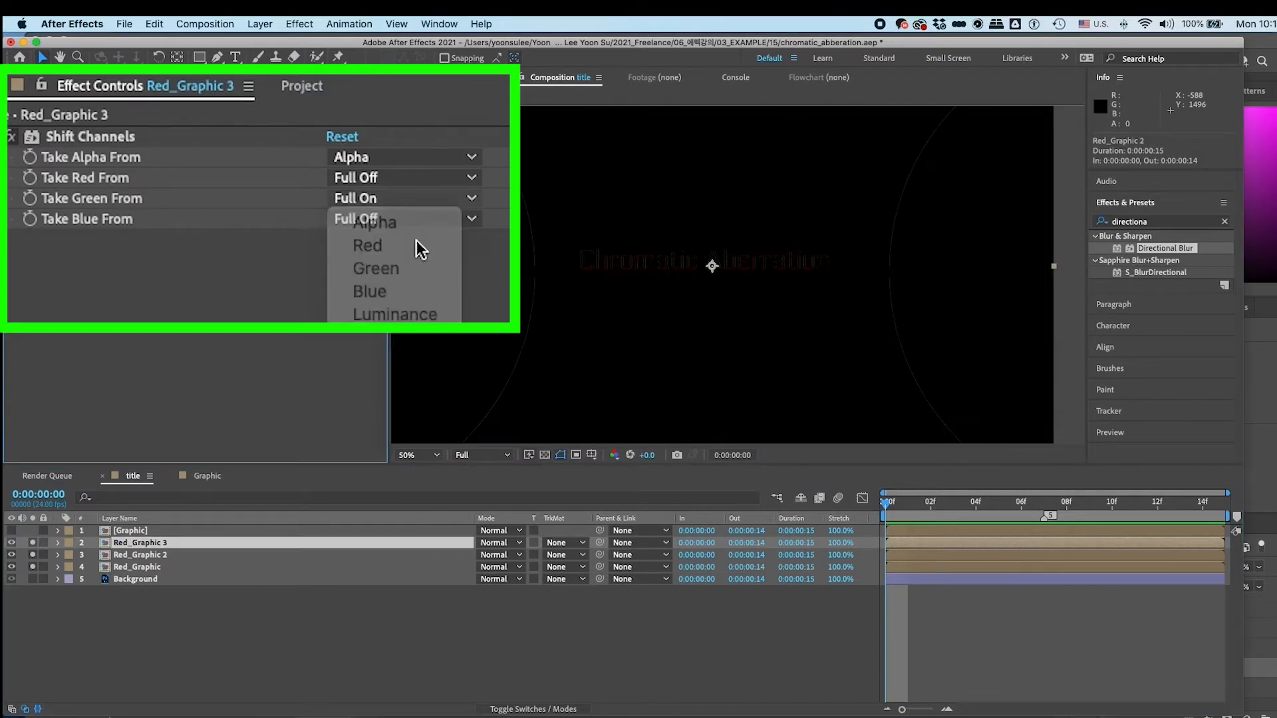
left_click(412, 219)
left_click(236, 274)
left_click(246, 637)
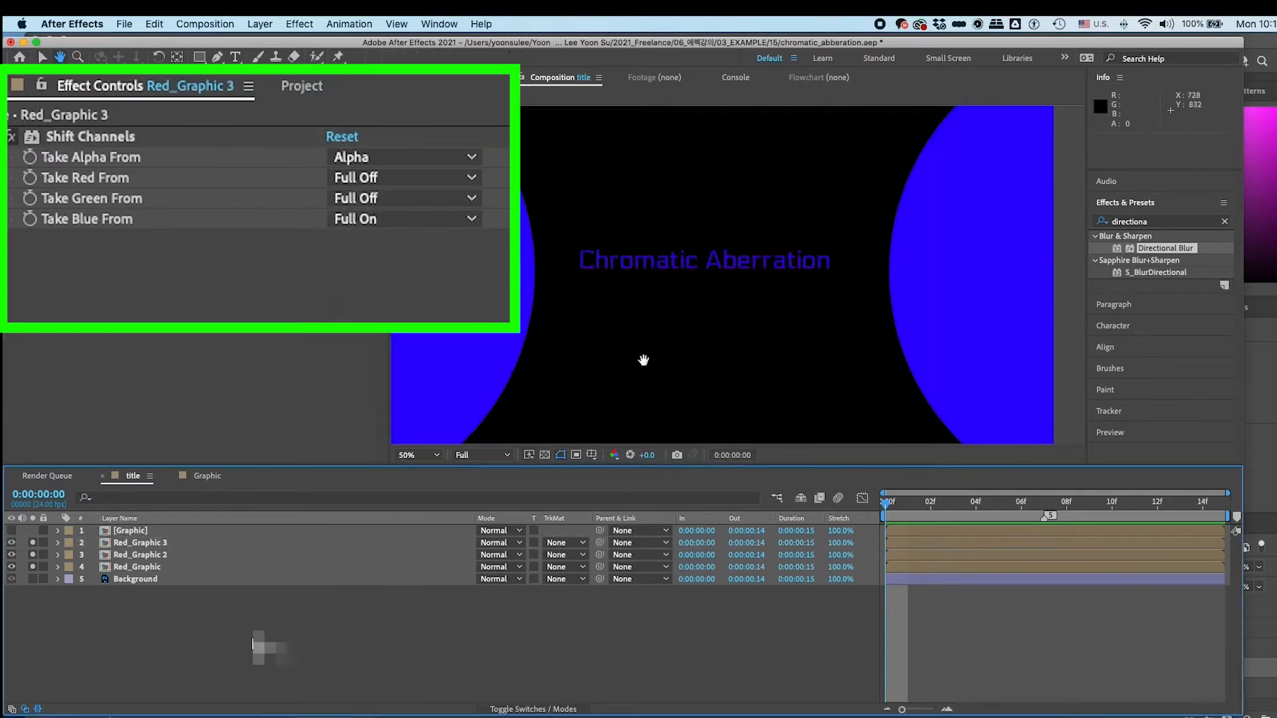
Turn off solo for the red, green and blue graphic layers and make the top Graphic layer visible again.
left_click_drag(644, 362, 646, 361)
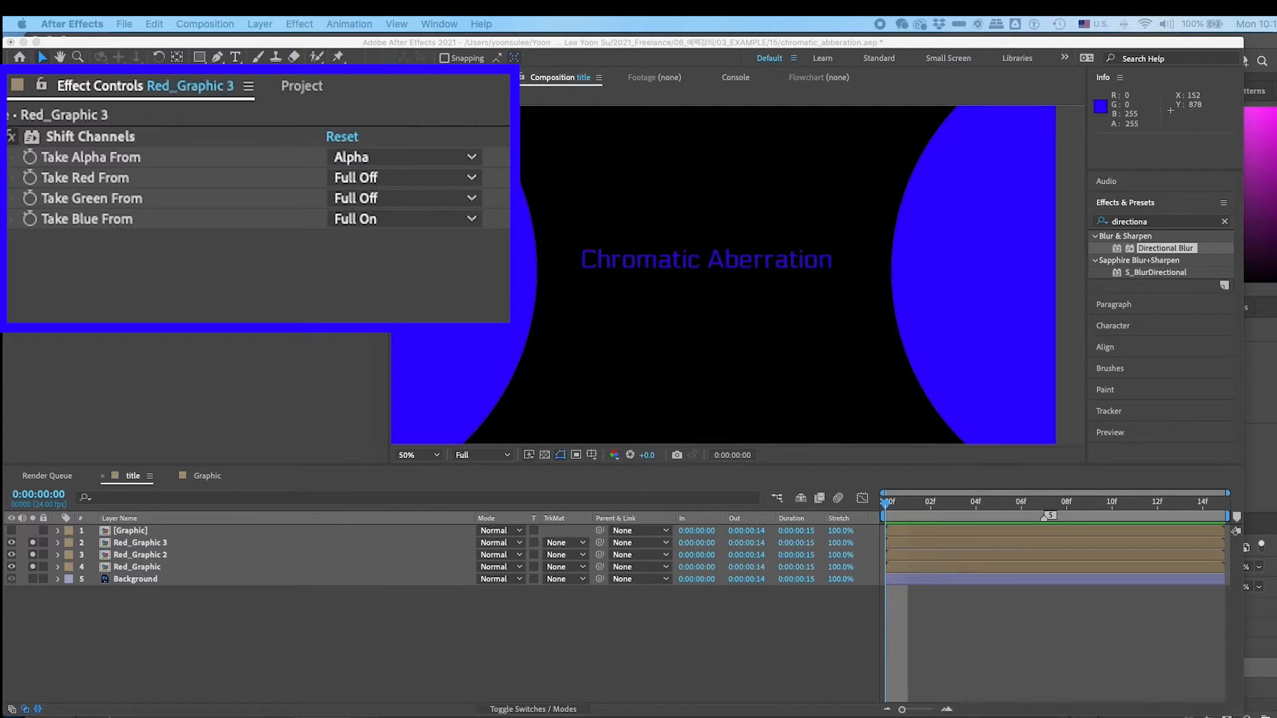
left_click(255, 623)
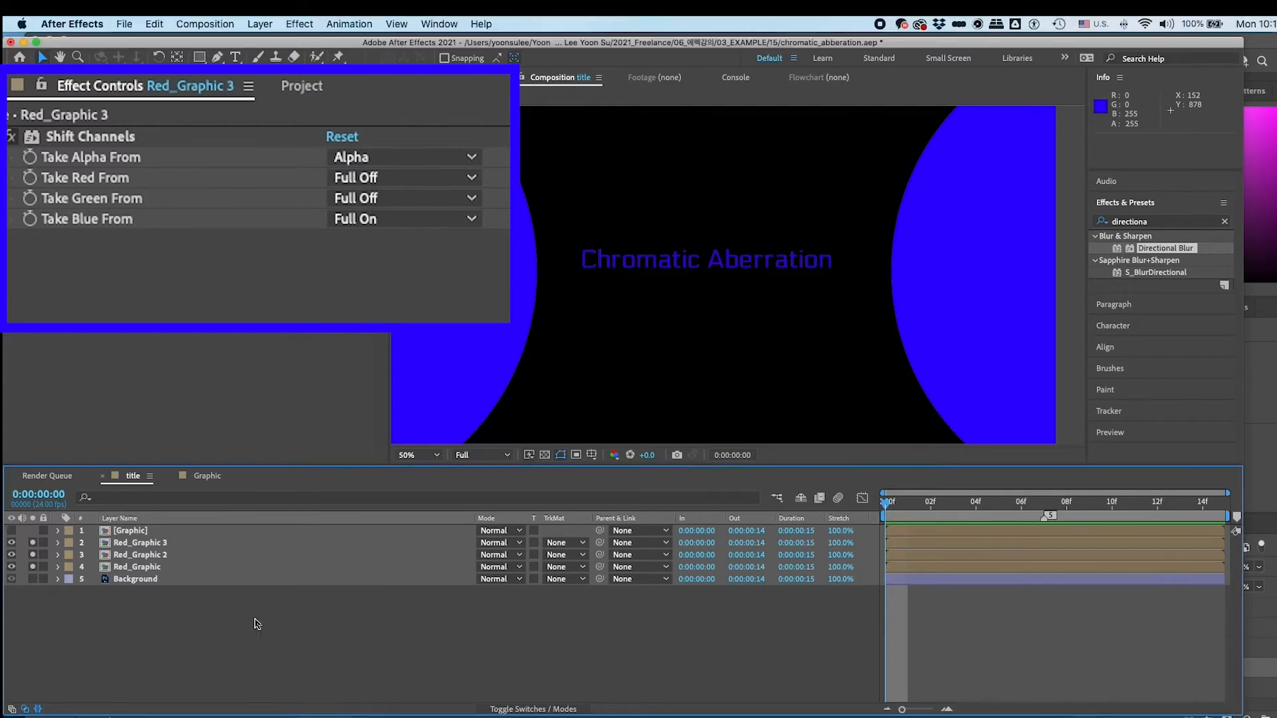
left_click(161, 567)
left_click(152, 542, "shift")
left_click(33, 543)
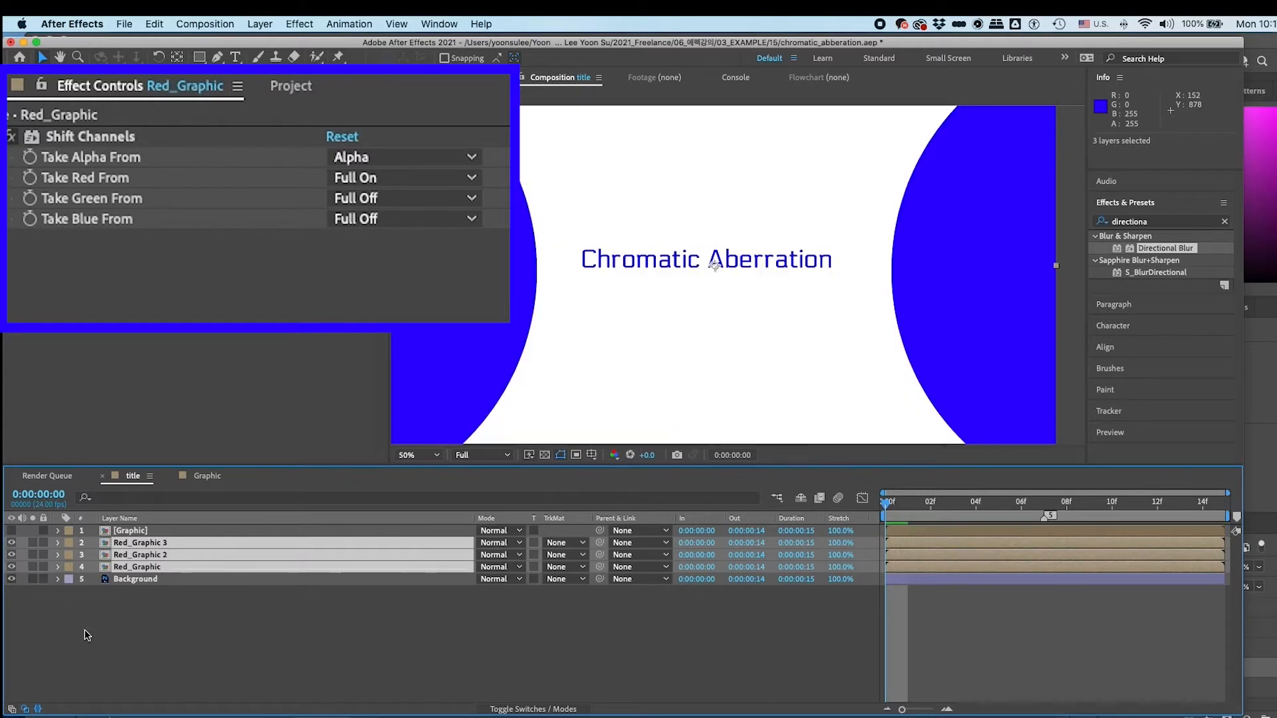
left_click(163, 677)
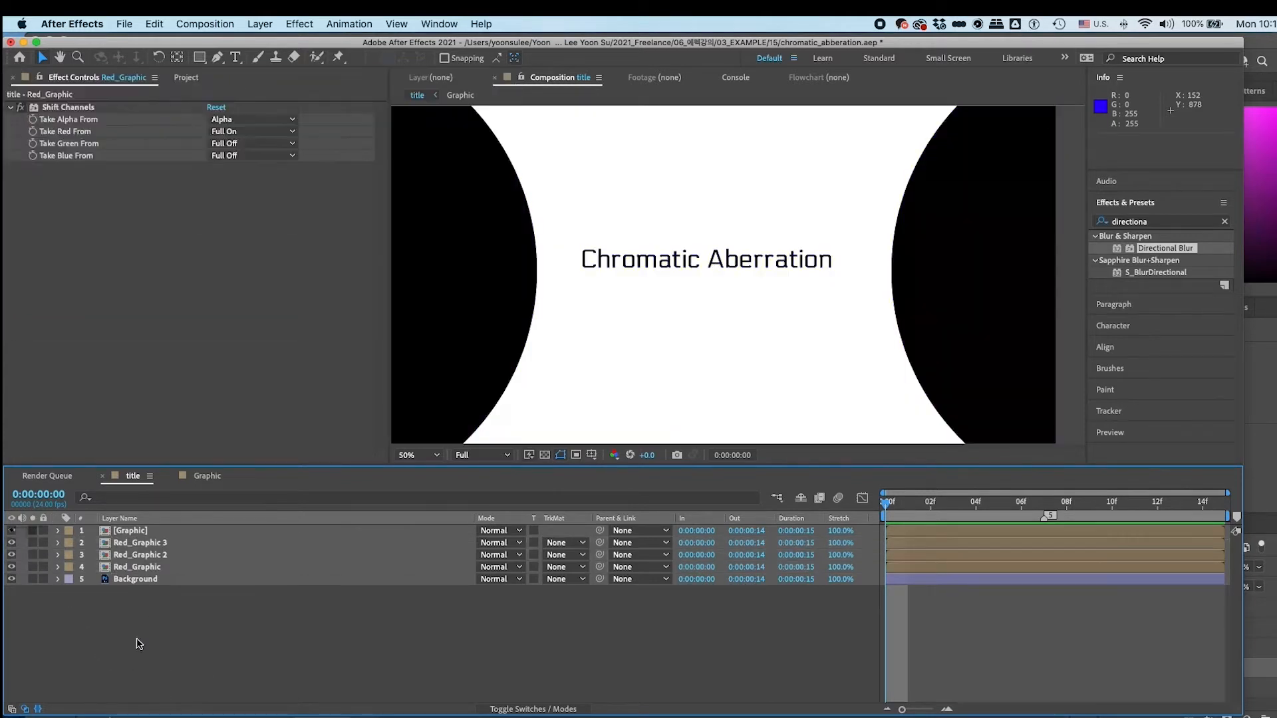
Shift the blue Red_Graphic 3 layer horizontally to position 980, 540.
left_click(141, 543)
key("shift+Right")
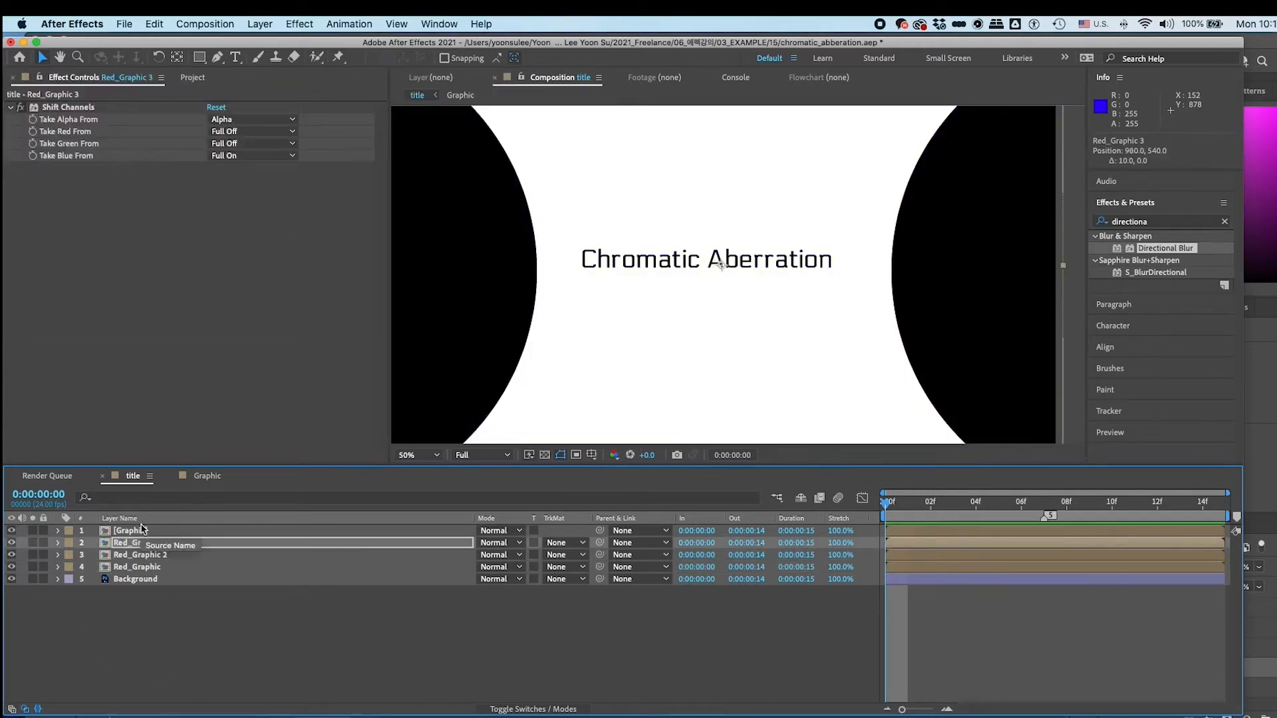
Nudge the blue Red_Graphic 3 layer horizontally back to position 966, 540.
key("Left")
key("Left")
key("Left")
key("Left")
key("Left")
key("Left")
key("Left")
key("Left")
key("Left")
key("Left")
key("Left")
key("Left")
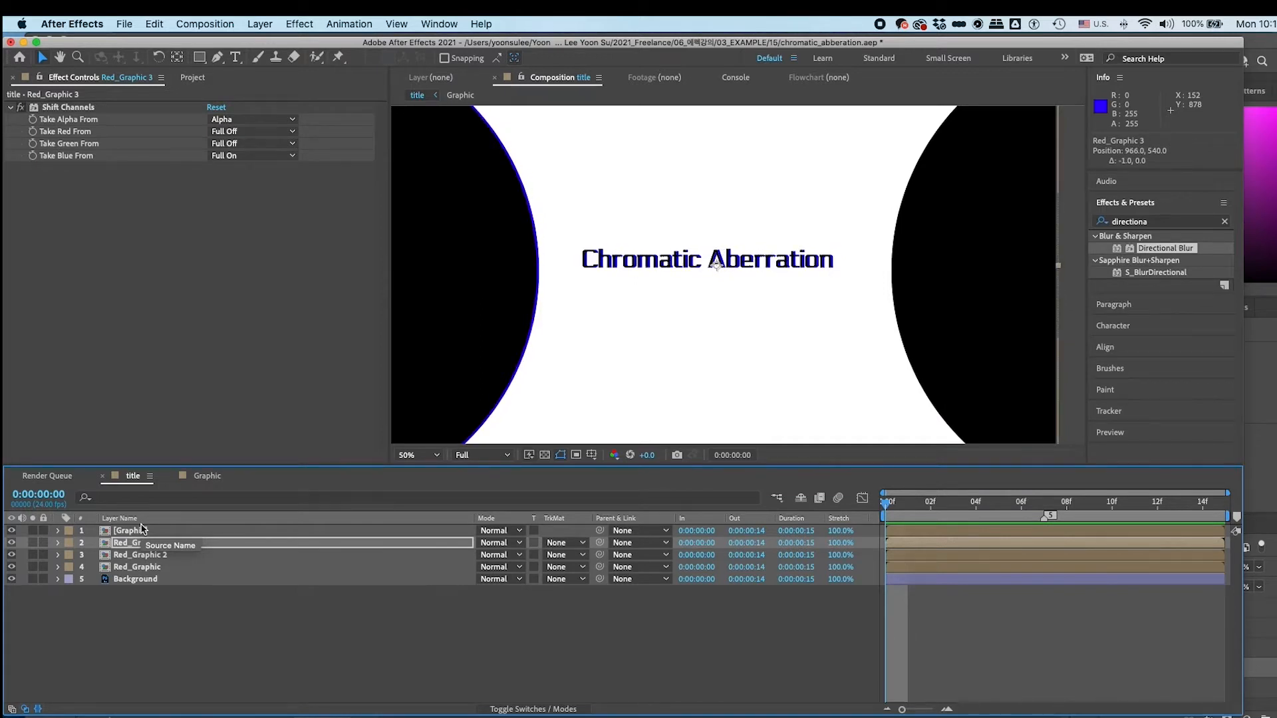
Shift the green Red_Graphic 2 layer horizontally to position 956, 540.
key("period")
left_click_drag(591, 376, 655, 390)
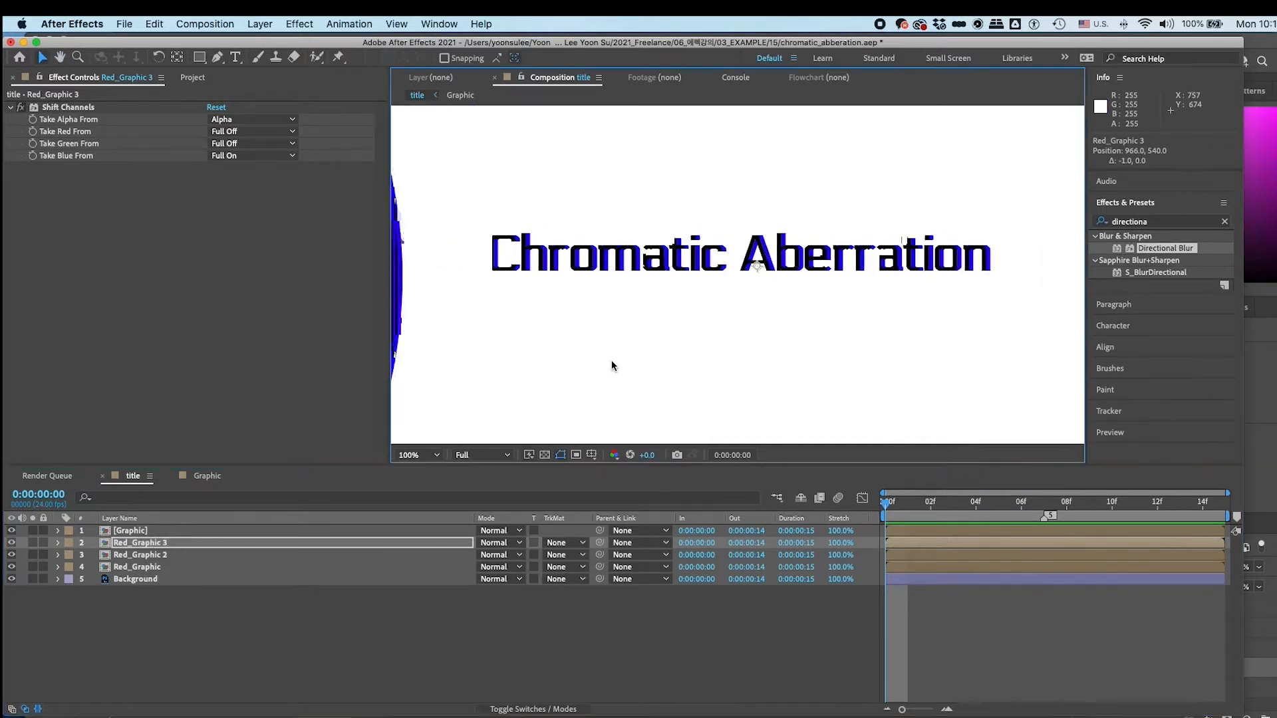
left_click(171, 556)
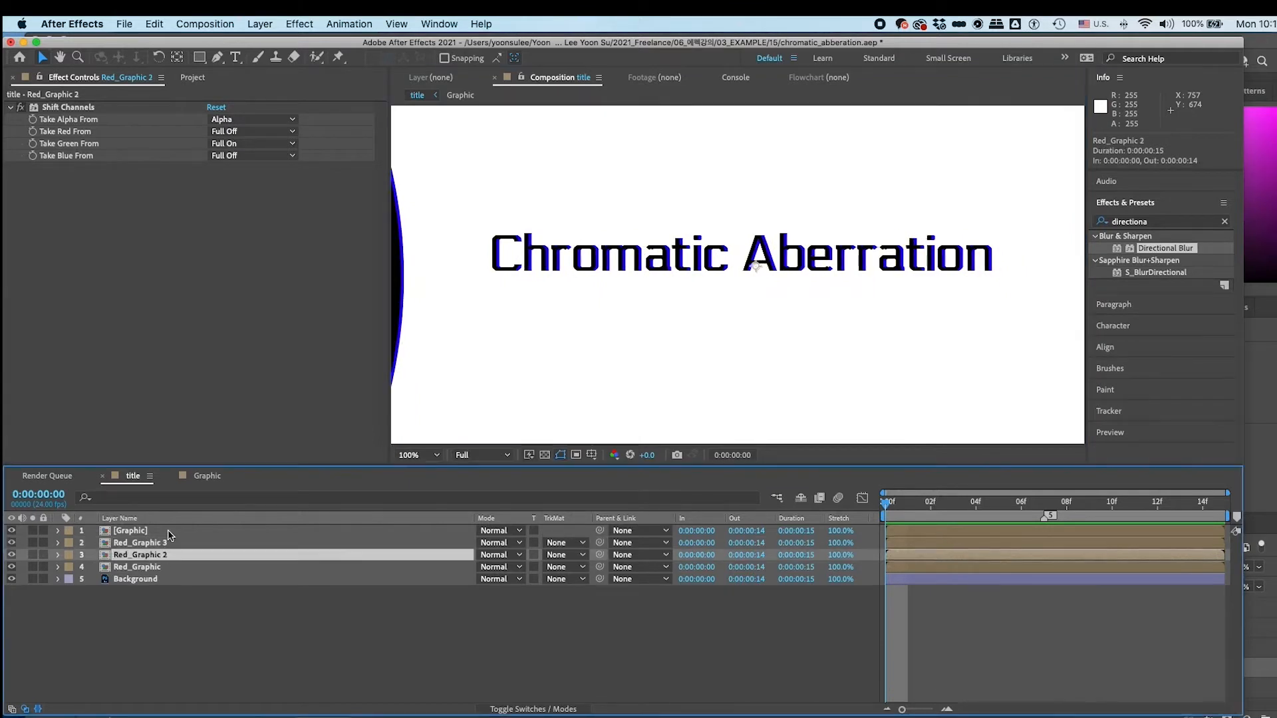
key("Left")
key("Left")
key("Left")
key("Left")
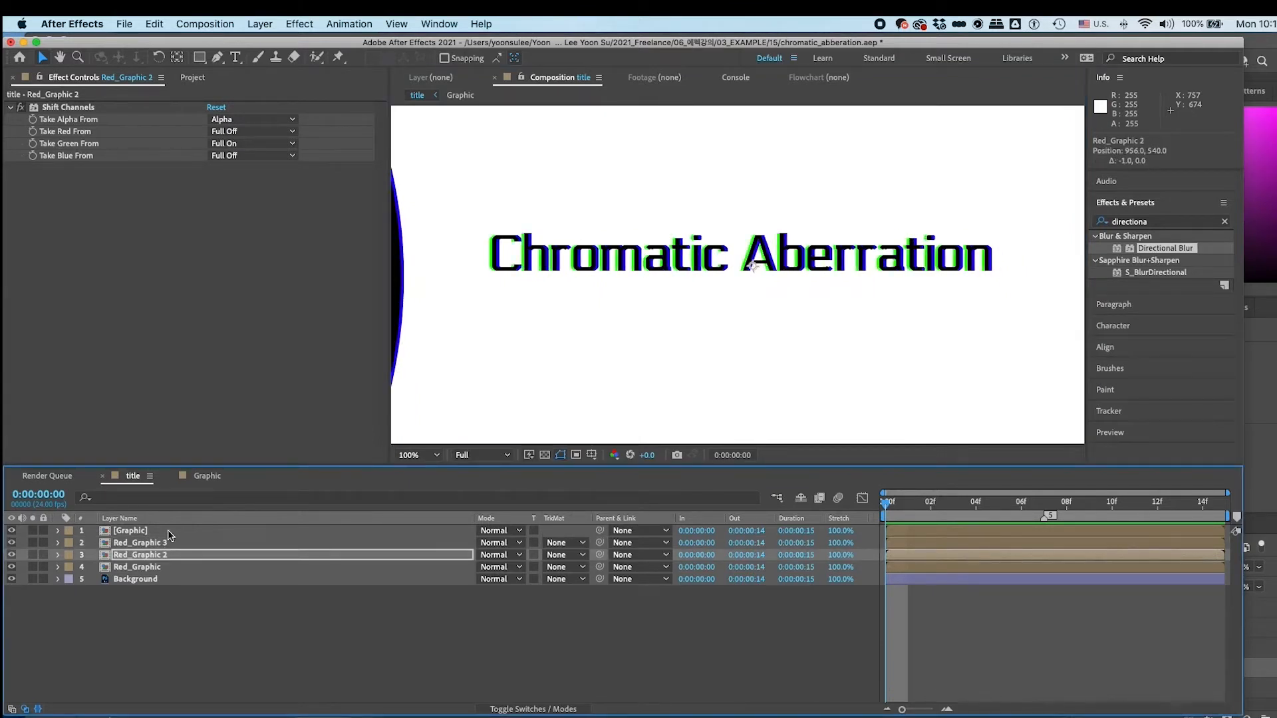
Move the red Red_Graphic layer up to position 960, 537.
left_click(158, 570)
key("Up")
key("Up")
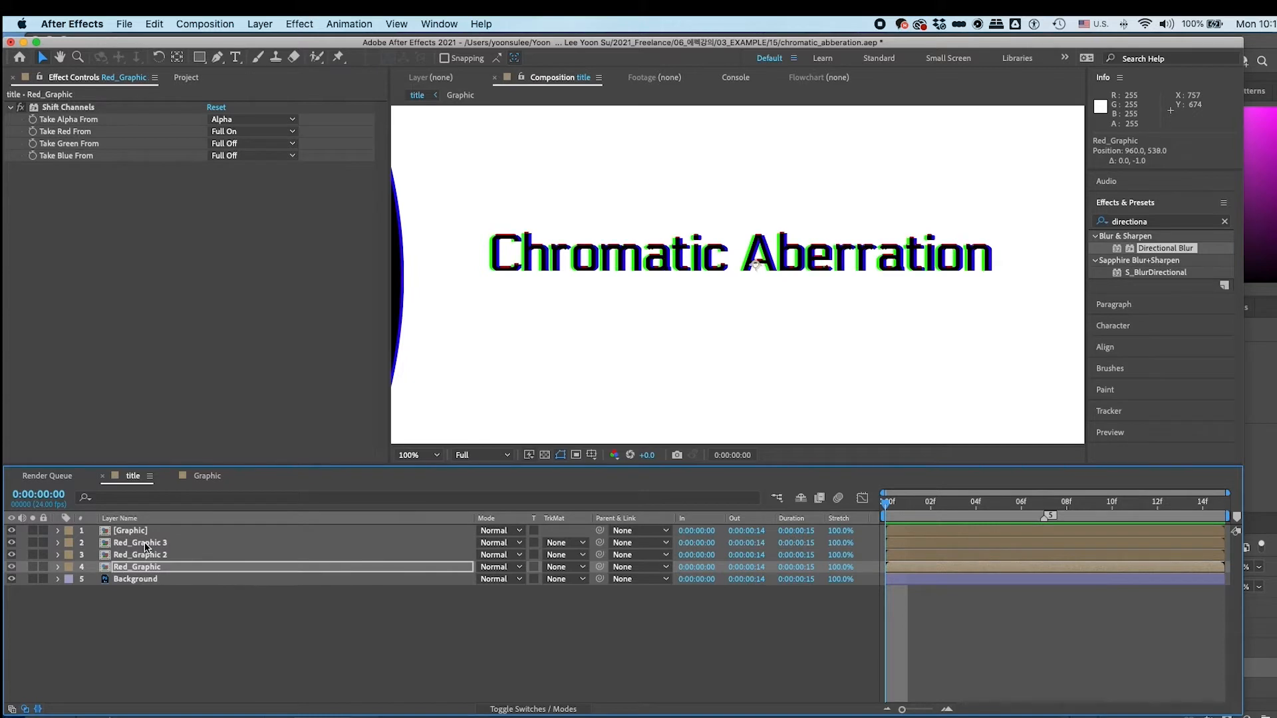
key("Up")
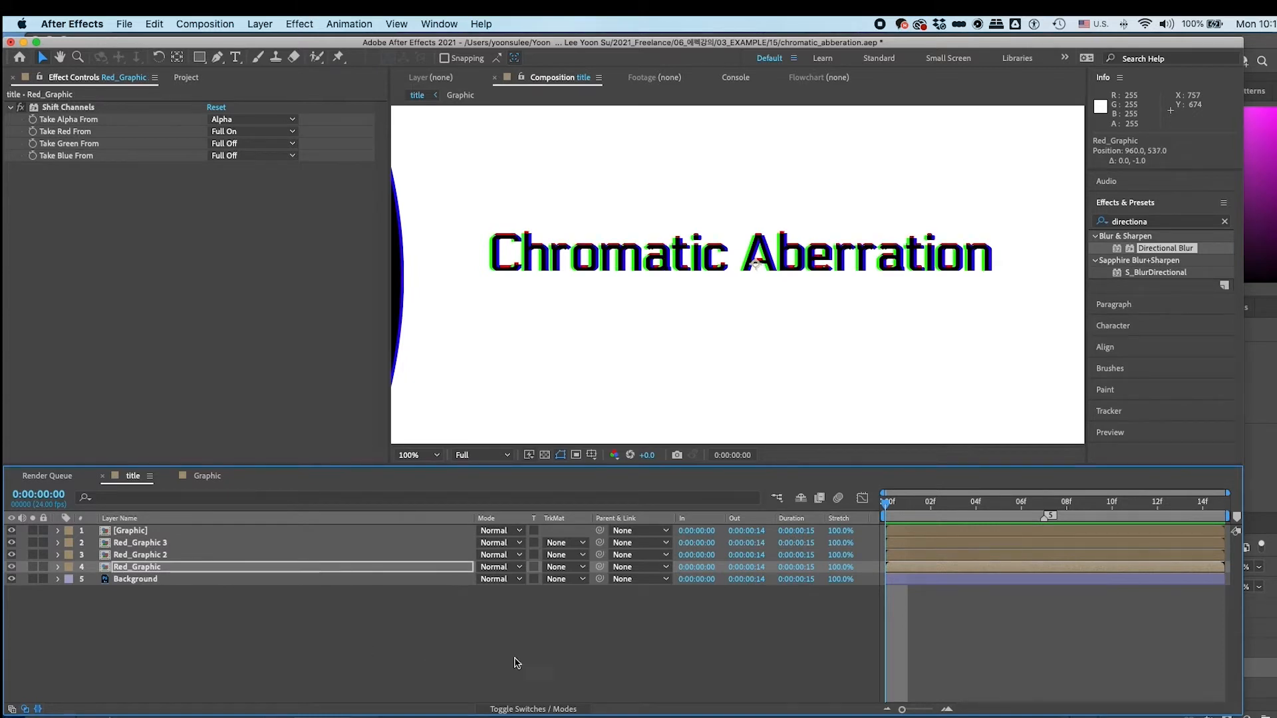
Move the Red_Graphic and Red_Graphic 2 layers above Red_Graphic 3 in the layer stack.
left_click(151, 565)
left_click(156, 556, "shift")
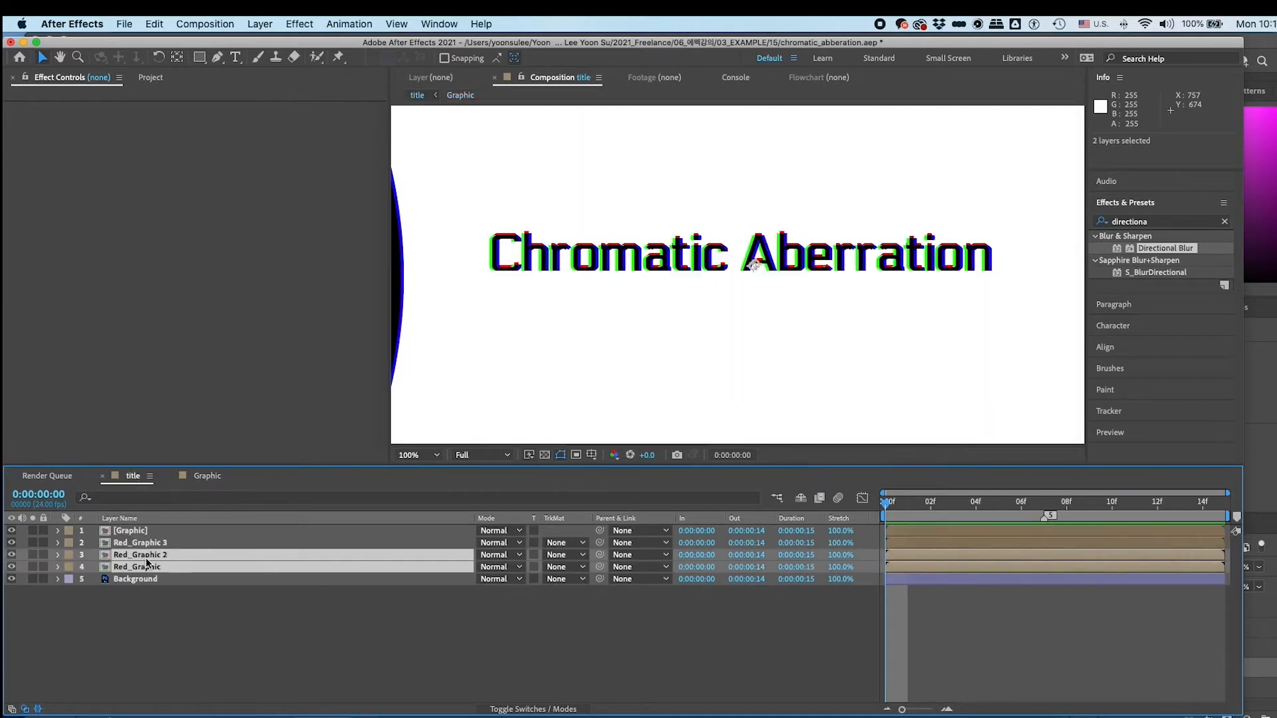
left_click_drag(147, 564, 163, 540)
Rename the green Red_Graphic 2 layer as Green_Graphic, then select the blue Red_Graphic 3 layer.
left_click(168, 543)
key("Return")
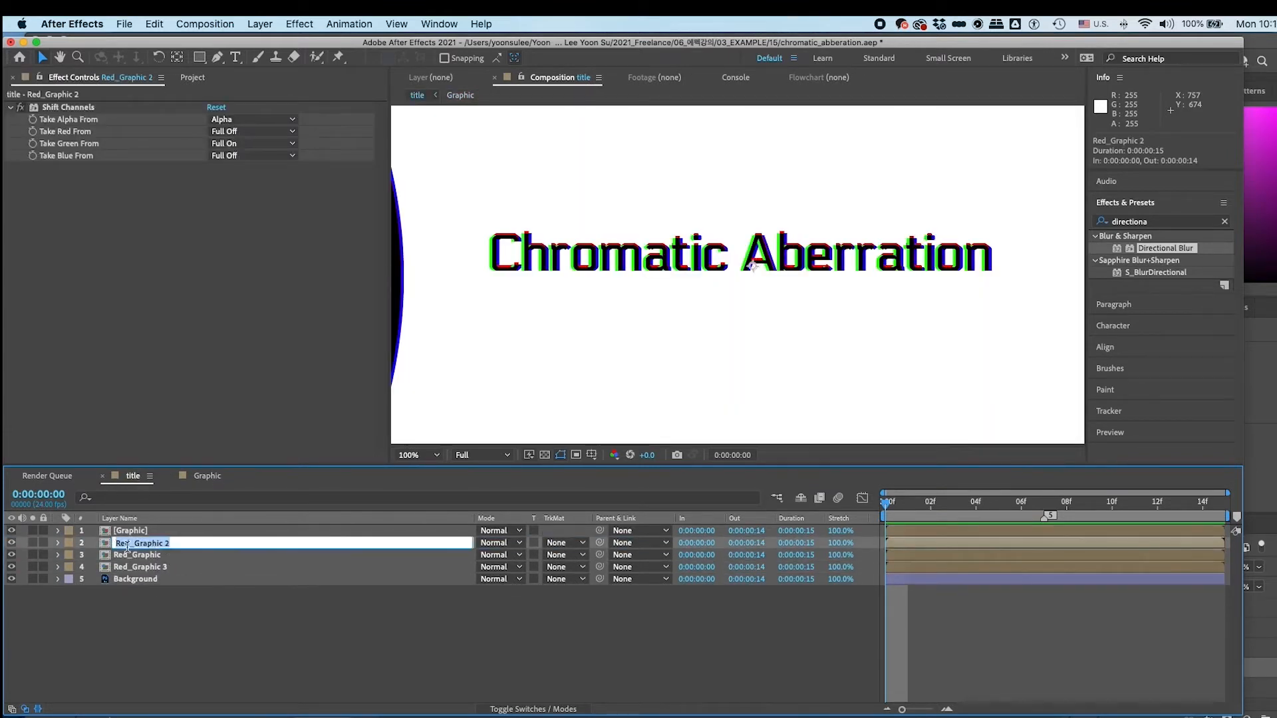
left_click(131, 547)
key("BackSpace")
key("BackSpace")
key("BackSpace")
type("Green")
left_click(184, 646)
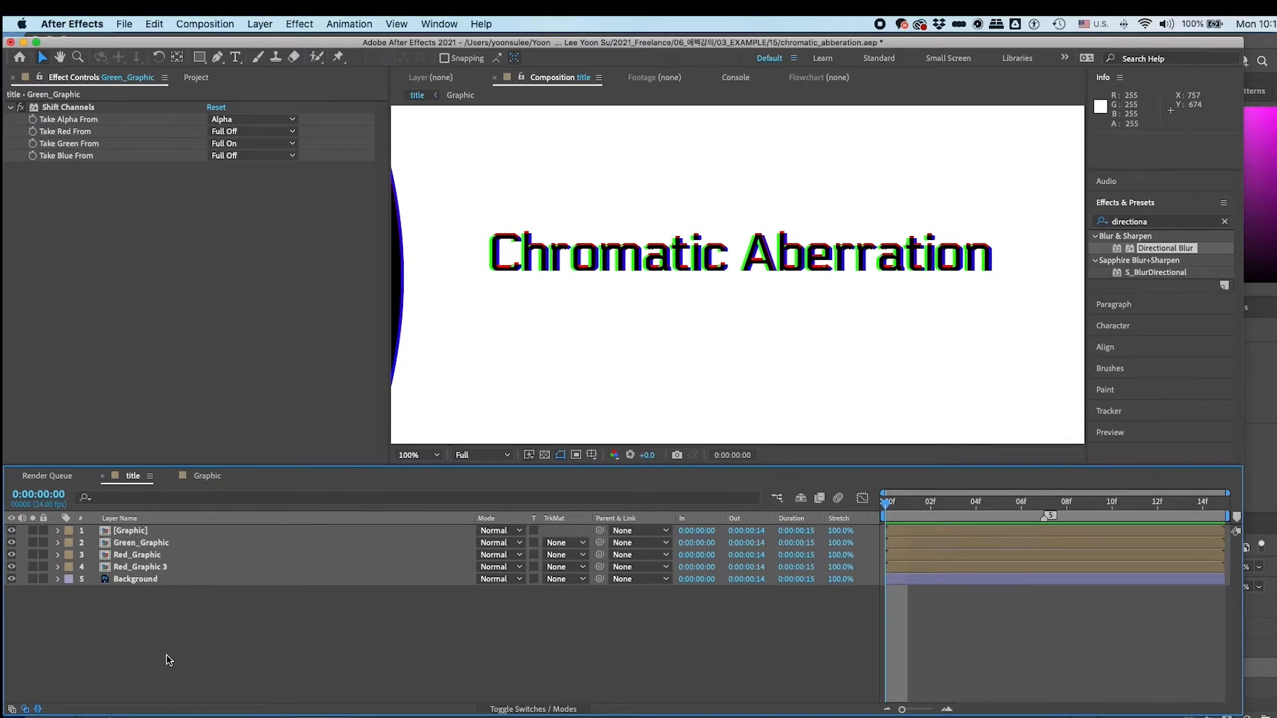
left_click(180, 567)
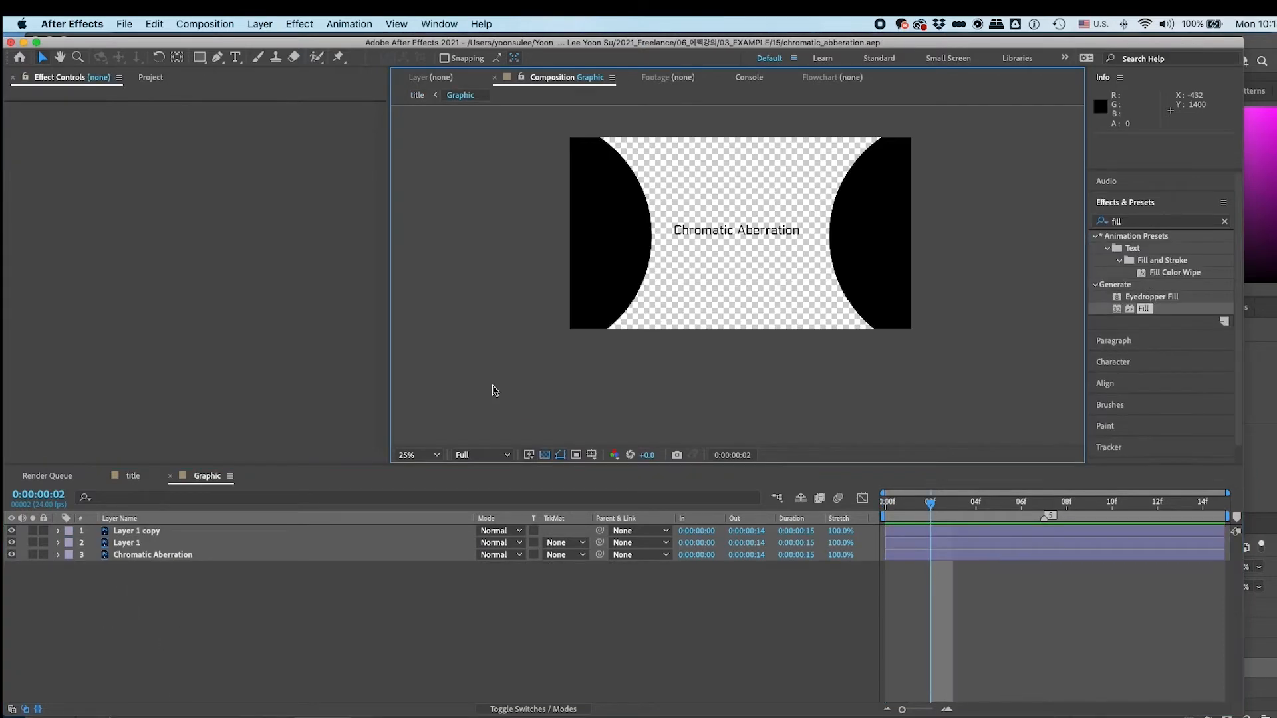
Apply the Gradient Ramp effect to Layer 1 in the Graphic composition.
key("space")
left_click_drag(470, 364, 447, 384)
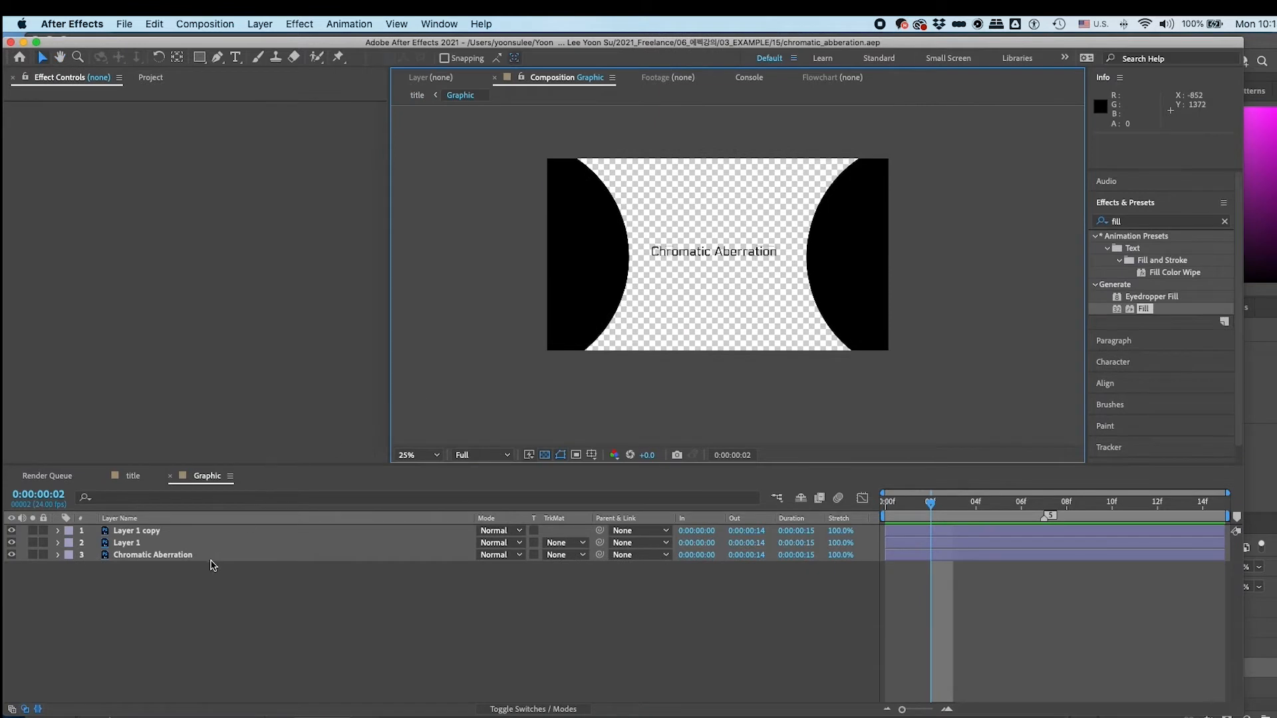
left_click(212, 558)
left_click(217, 546)
key("super+5")
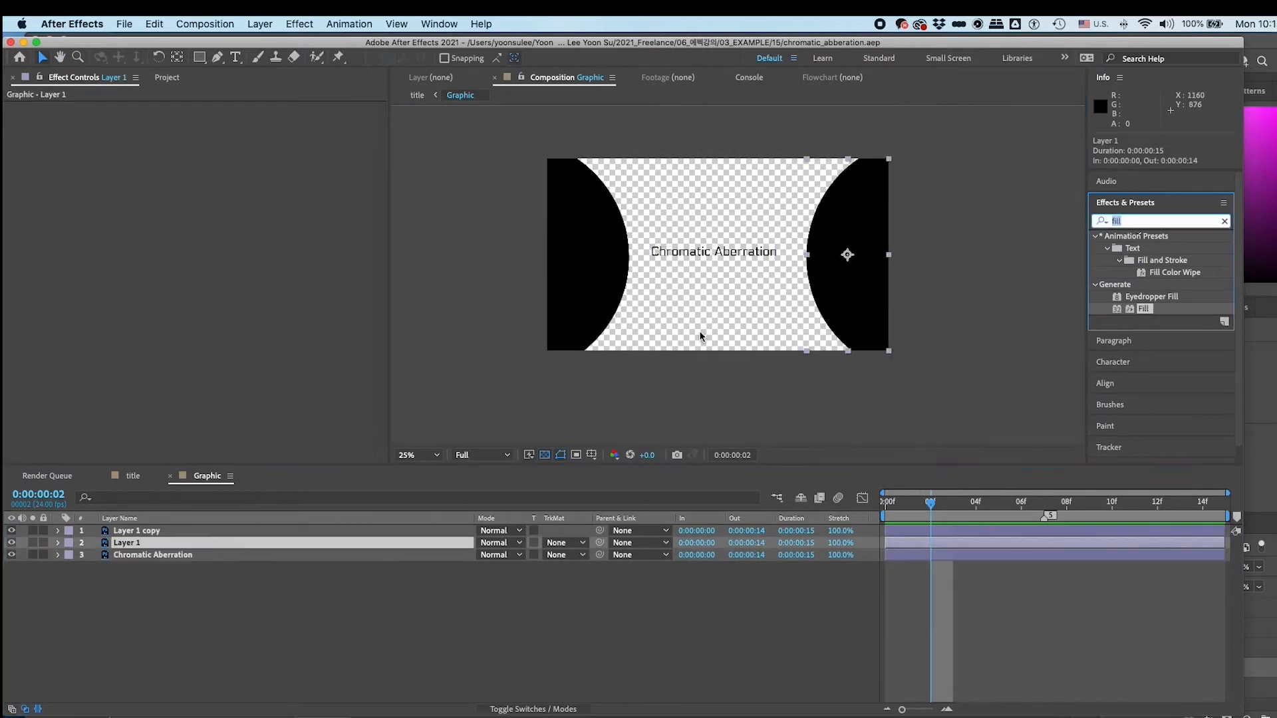
type("ramp")
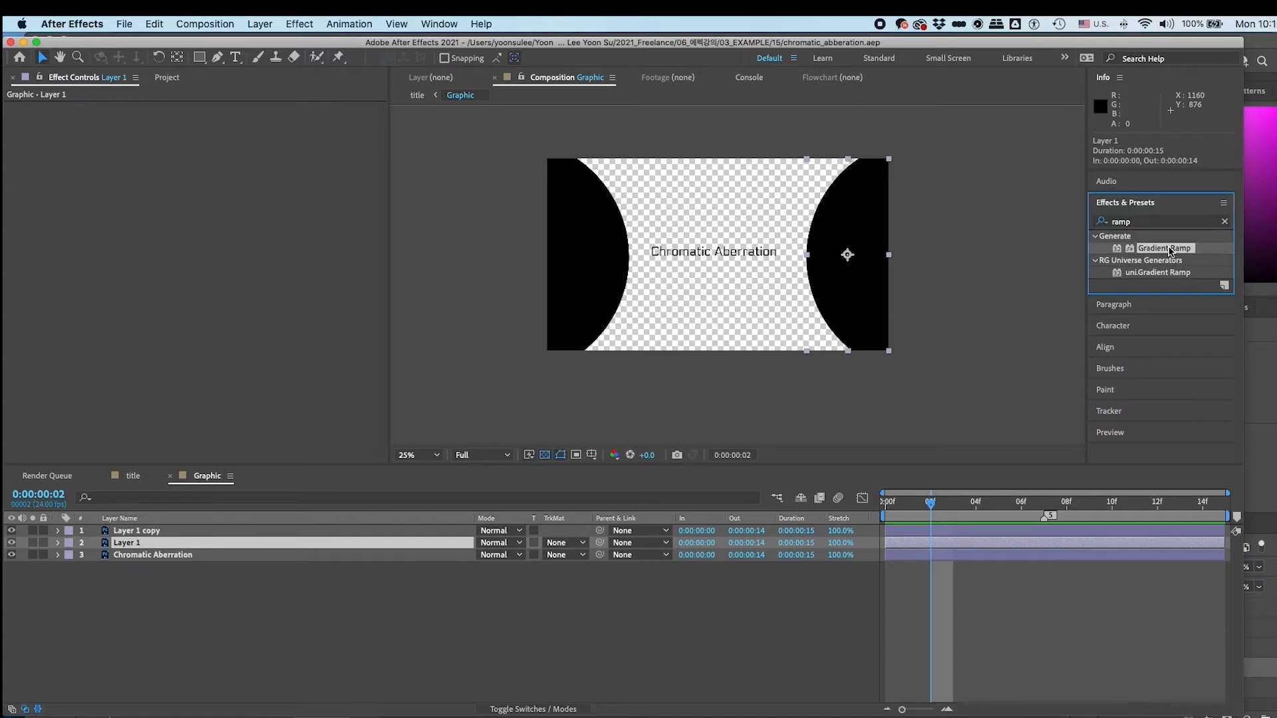
double_click(1165, 248)
Set Layer 1's Gradient Ramp to a purple start color and a turquoise end color.
left_click(214, 133)
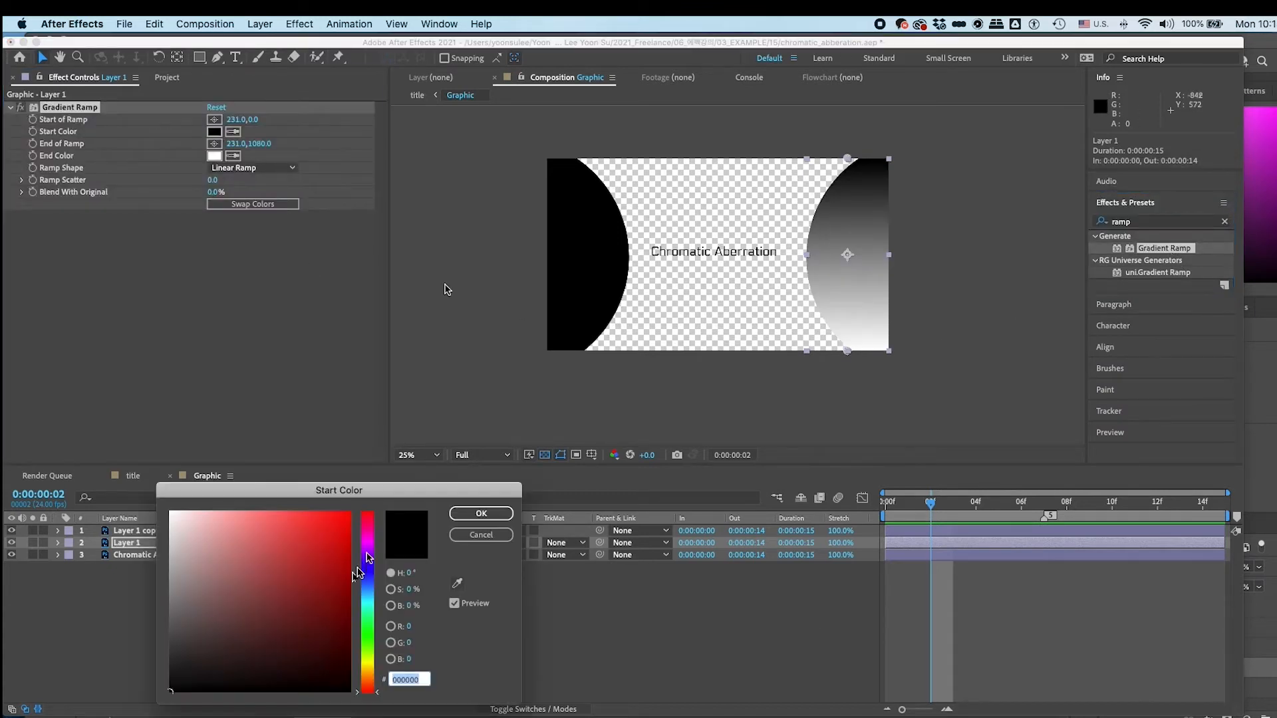
left_click(368, 549)
left_click(329, 521)
left_click(491, 513)
left_click(214, 156)
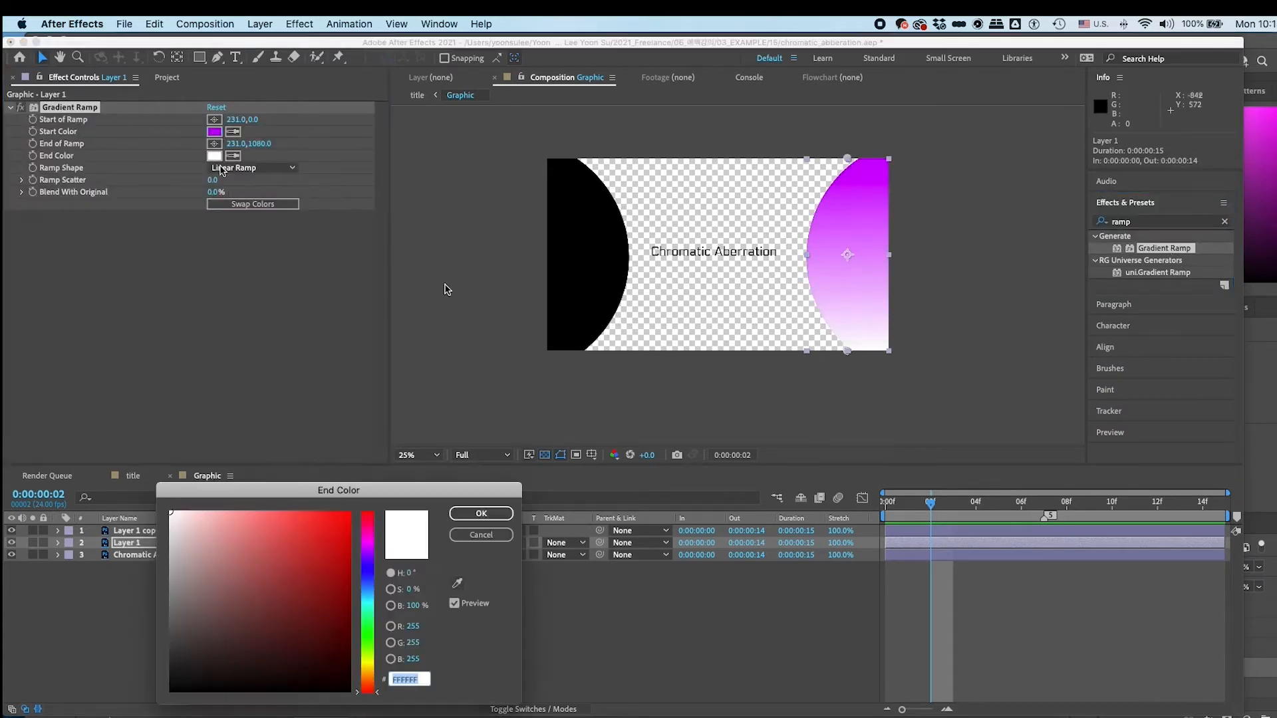
left_click(368, 606)
left_click(334, 512)
left_click(483, 513)
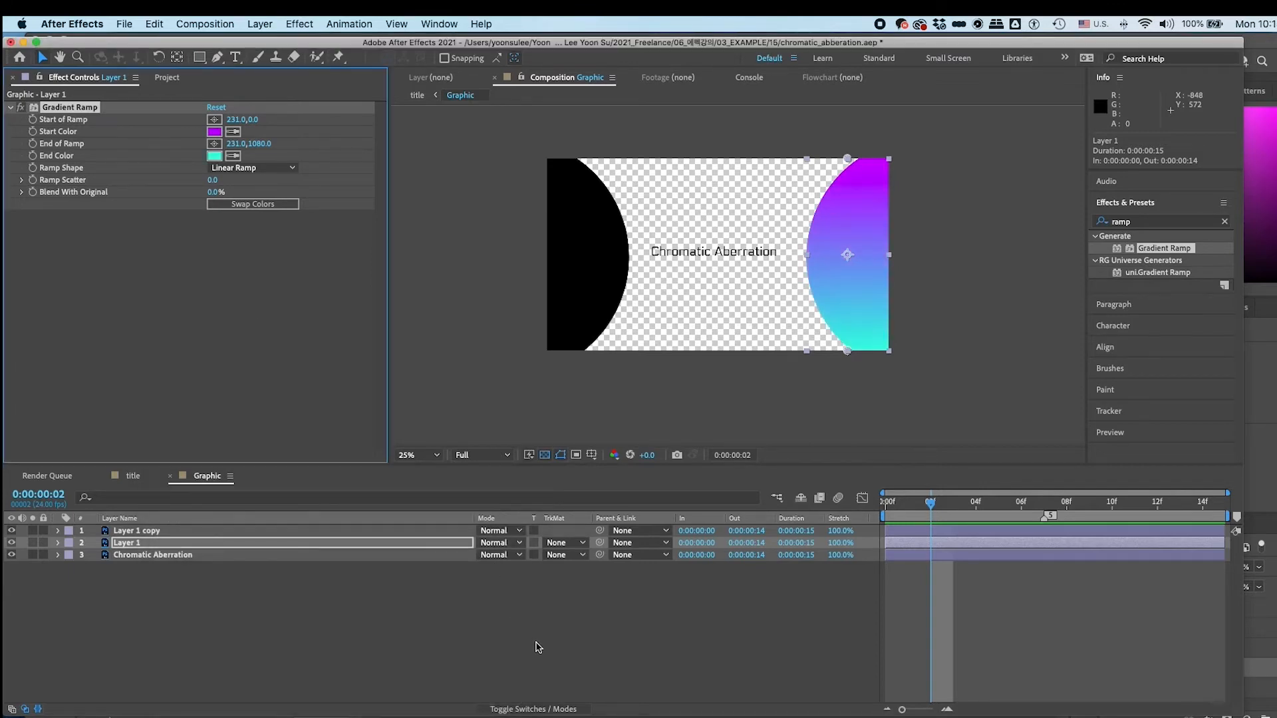
Apply Gradient Ramp to Layer 1 copy and set its start color to bright yellow.
left_click(193, 546)
left_click(192, 535)
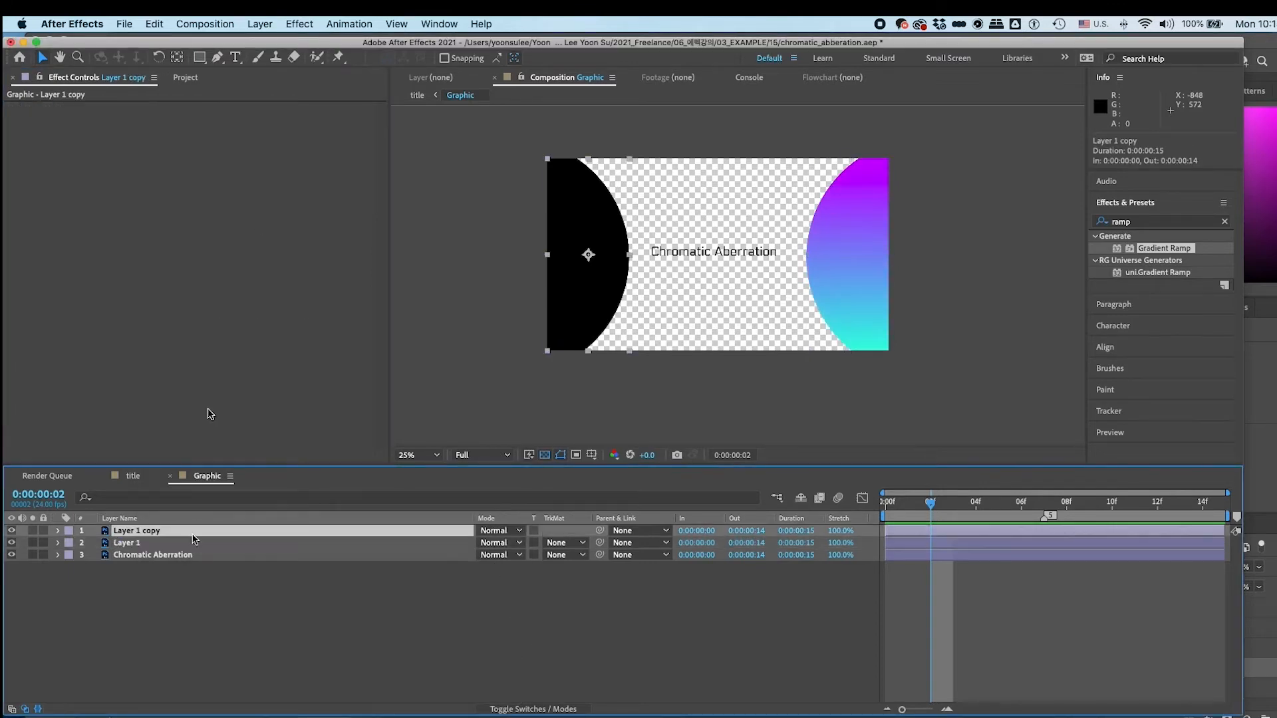
double_click(1164, 248)
left_click(214, 131)
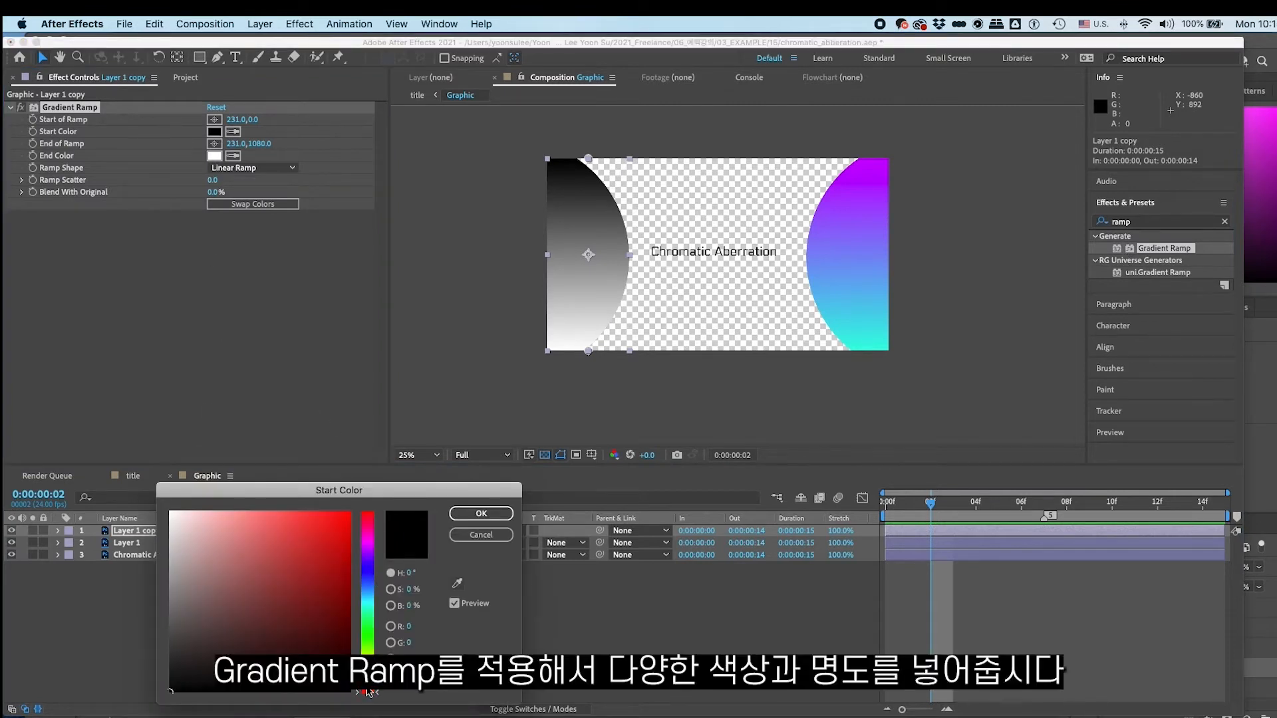
left_click_drag(367, 692, 367, 664)
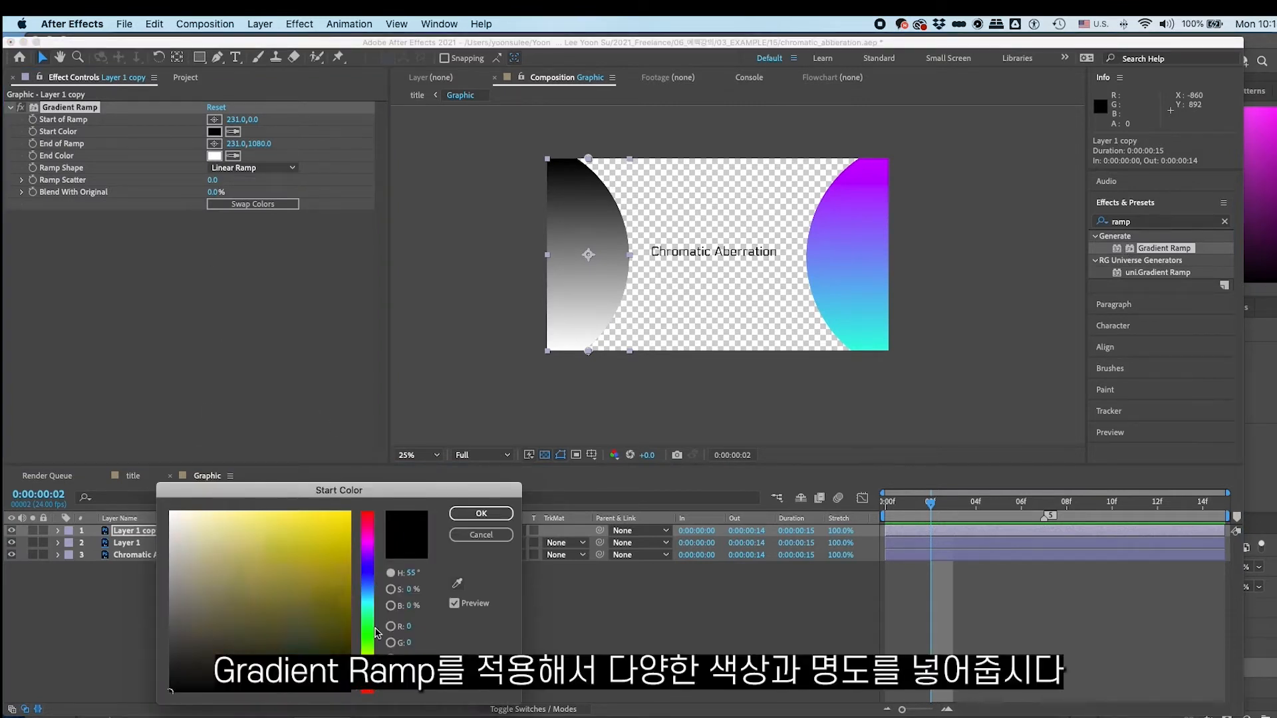
left_click_drag(345, 539, 479, 451)
left_click(481, 513)
Set the end color of Layer 1 copy's Gradient Ramp to blue.
left_click(215, 156)
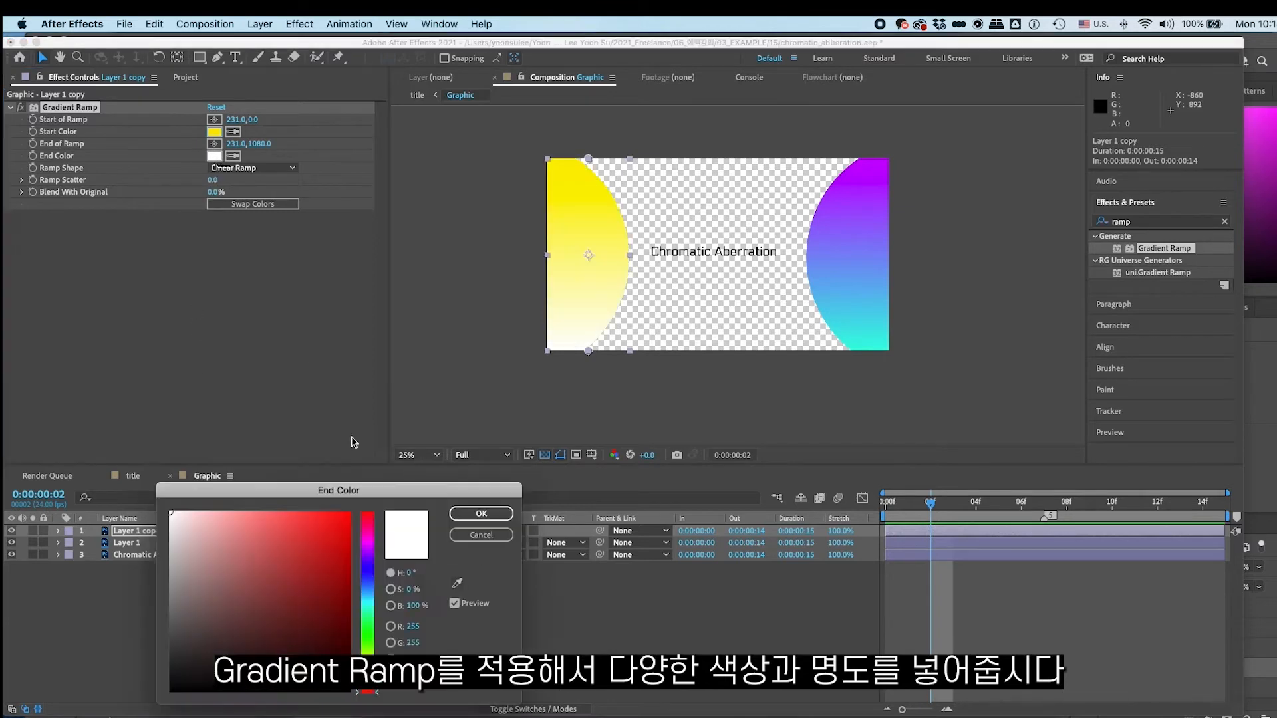
mouse_move(371, 577)
left_mouse_down()
mouse_move(381, 515)
mouse_move(376, 583)
left_mouse_up()
left_click(343, 527)
left_click(481, 514)
Switch to the title composition and check the effects on its top Graphic layer.
left_click(533, 637)
left_click_drag(729, 372, 724, 395)
key("Tab")
left_click(511, 622)
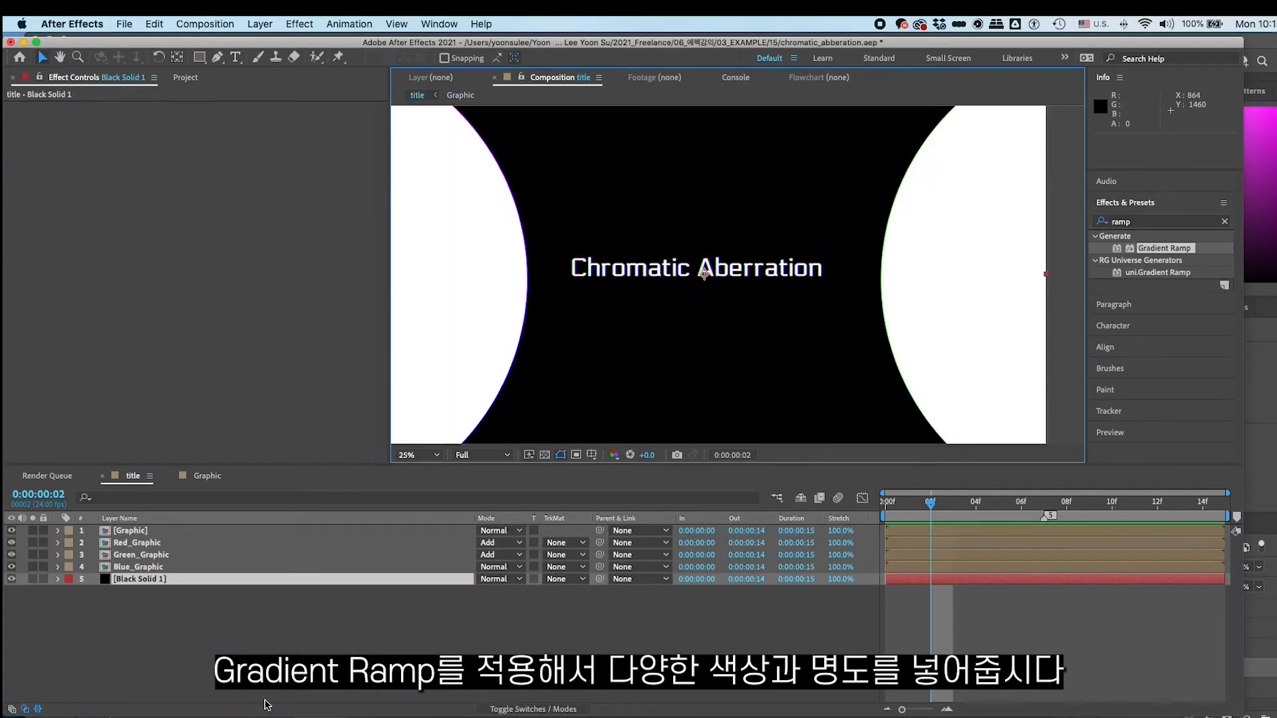
left_click(119, 532)
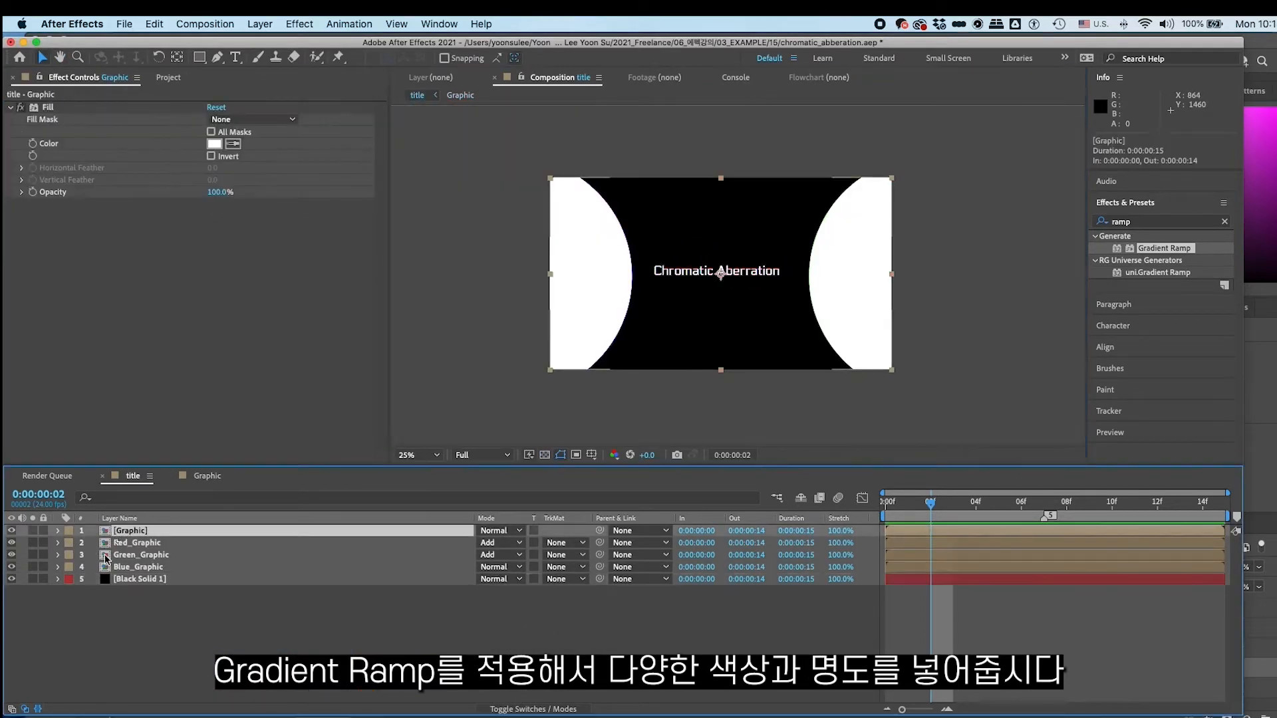
Apply a Fill effect to the Chromatic Aberration layer in the Graphic composition and set its color to white.
left_click(211, 477)
left_click(209, 554)
left_click(1124, 221)
type("f")
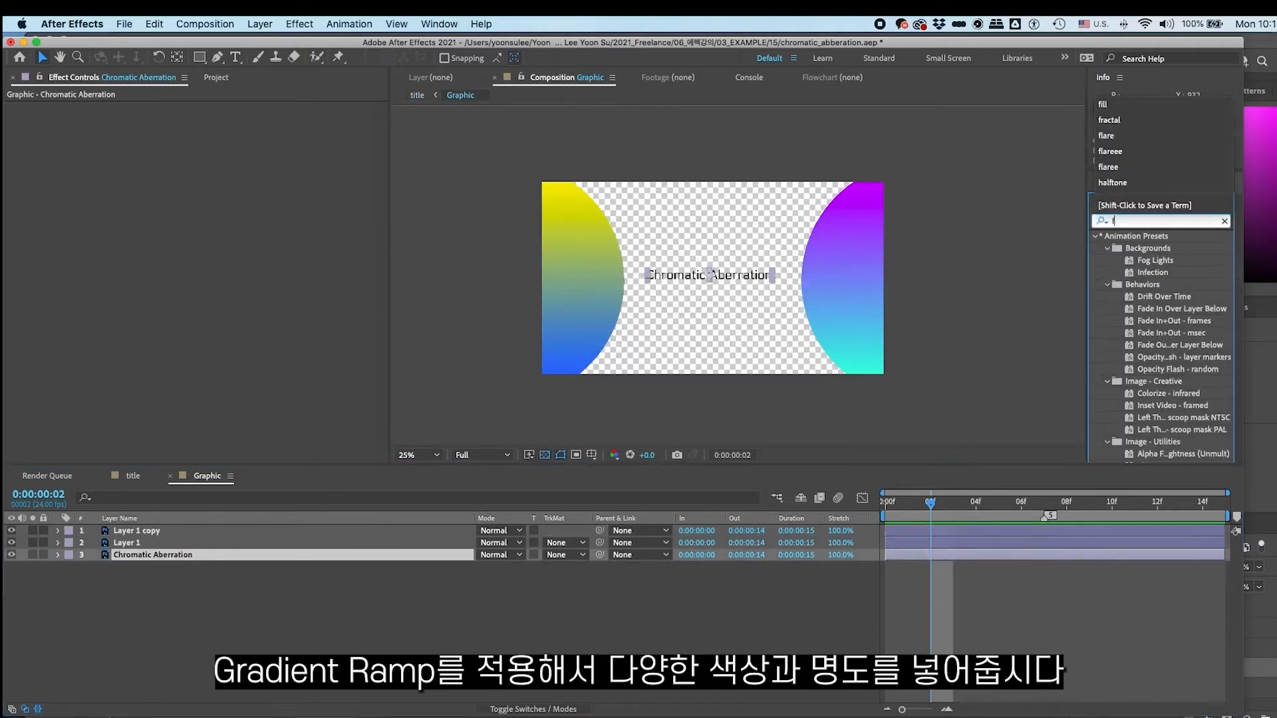
type("ill")
double_click(1143, 309)
left_click(213, 144)
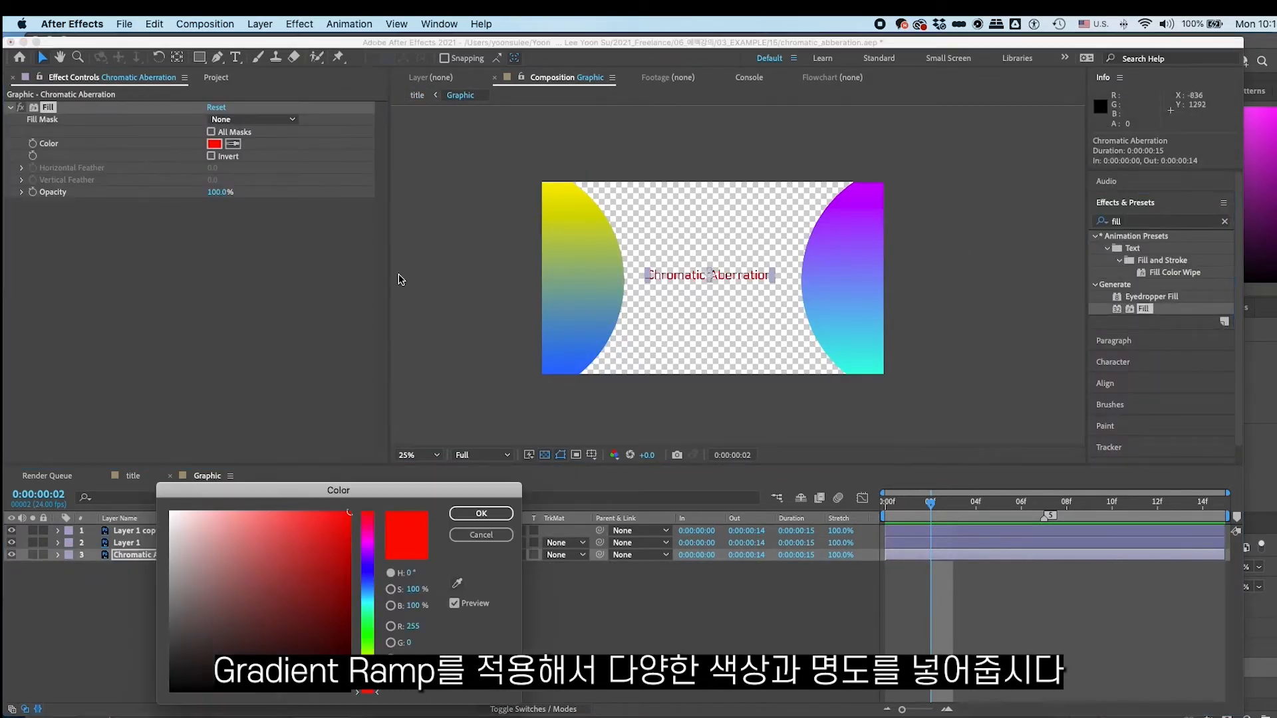
left_click_drag(199, 532, 167, 511)
left_click(481, 513)
Return to the title composition and remove the Fill effect from the top Graphic layer.
left_click(133, 475)
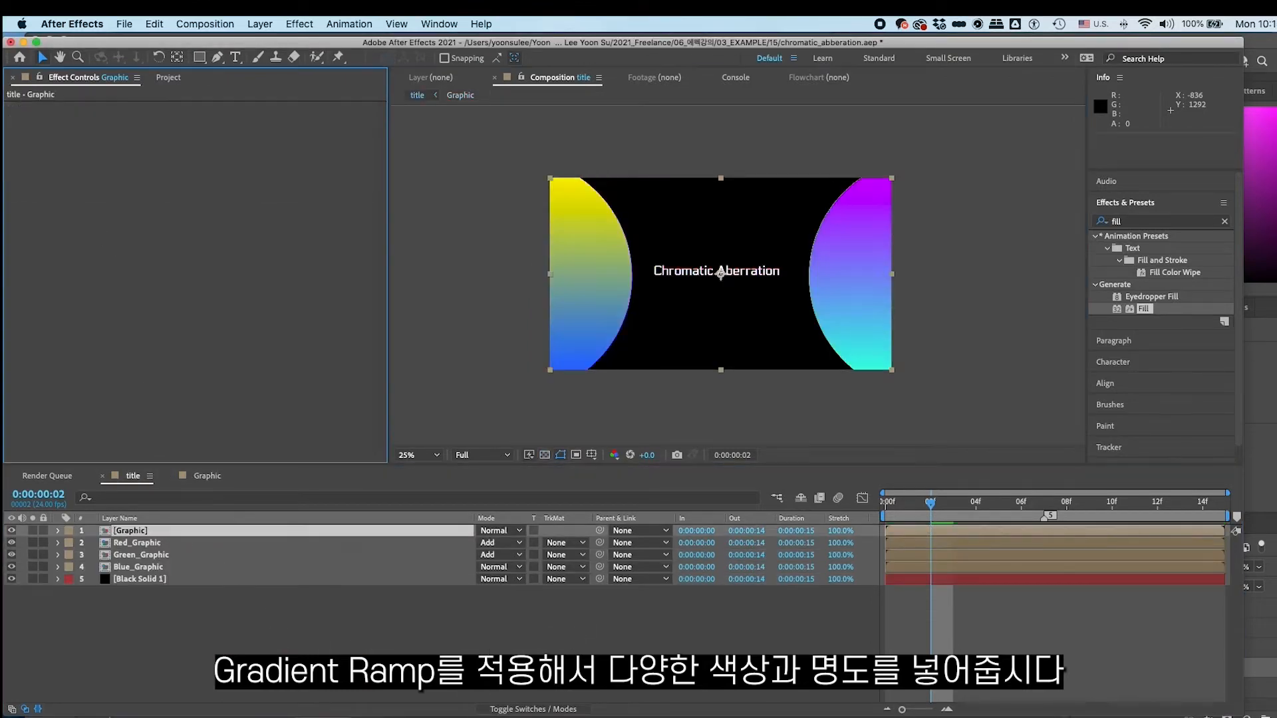
left_click(196, 691)
key("period")
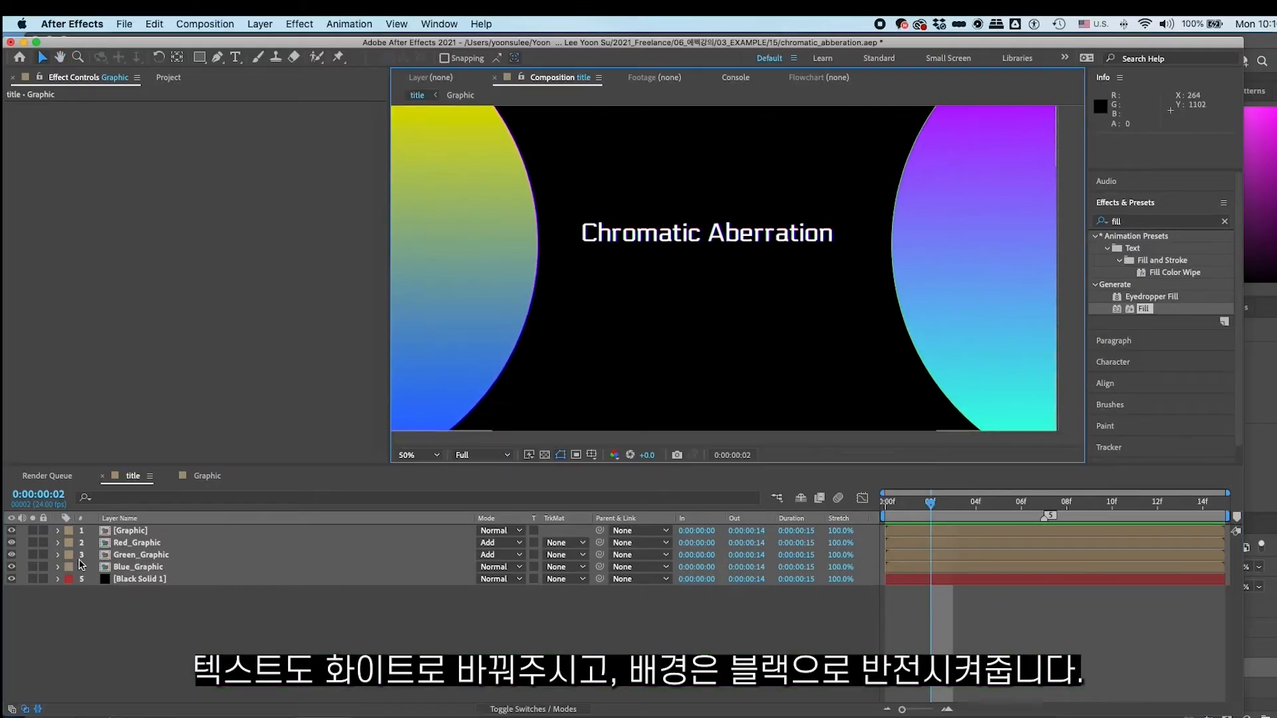
Set Take Red From to Red in Red_Graphic's Shift Channels, soloing the layer during the change.
left_click(157, 544)
left_click(33, 543)
left_click(253, 131)
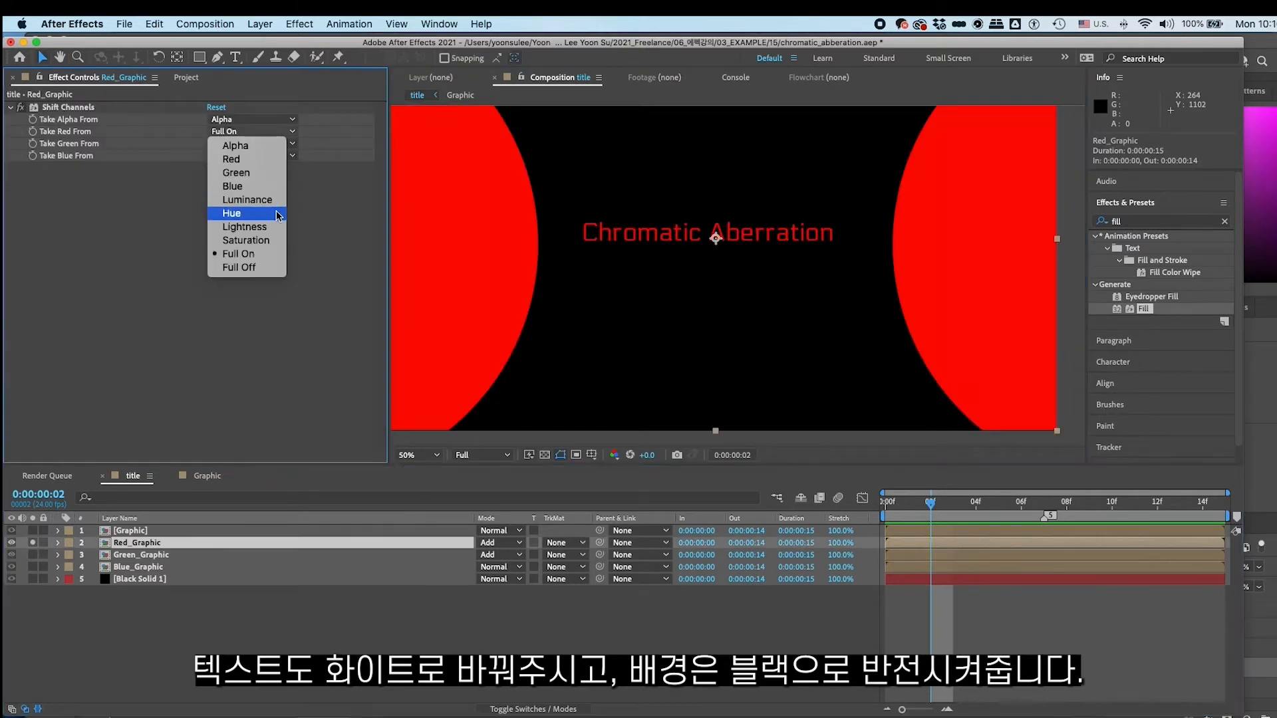
left_click(229, 154)
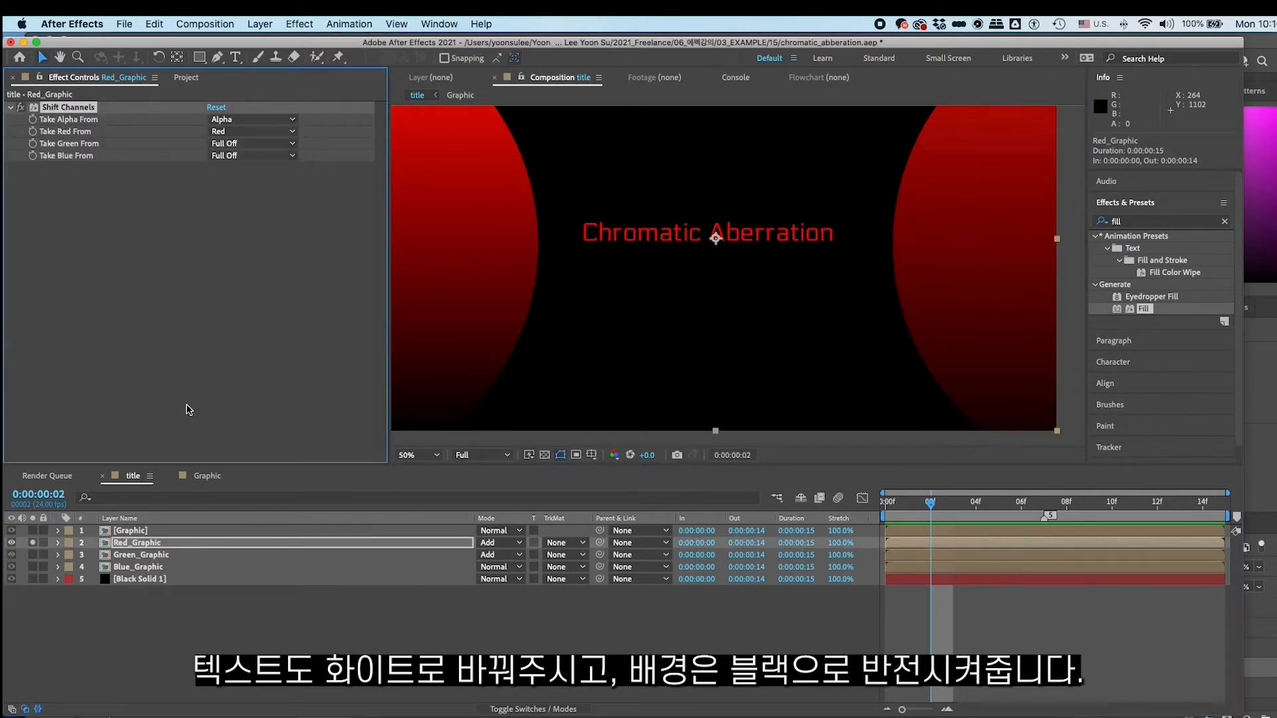
left_click(33, 542)
Set Take Green From to Green in Green_Graphic's Shift Channels and solo that layer to check it.
left_click(75, 556)
left_click(261, 143)
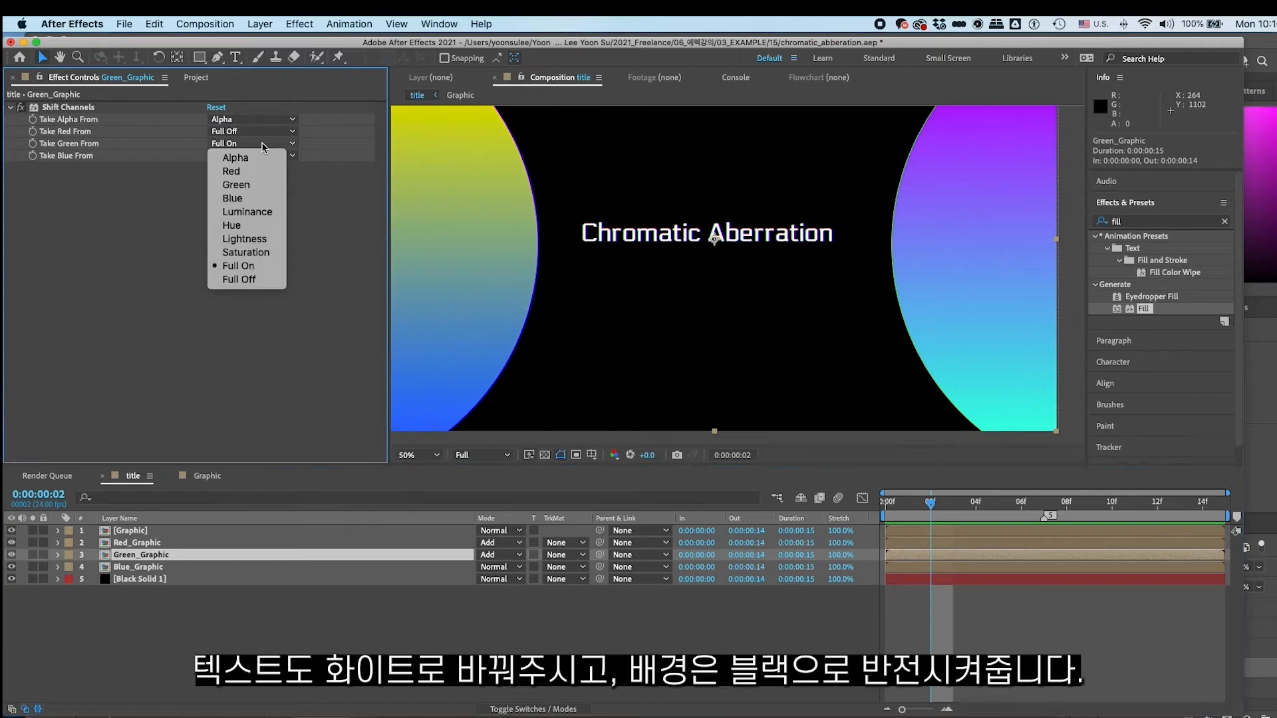
left_click(266, 191)
left_click(32, 555)
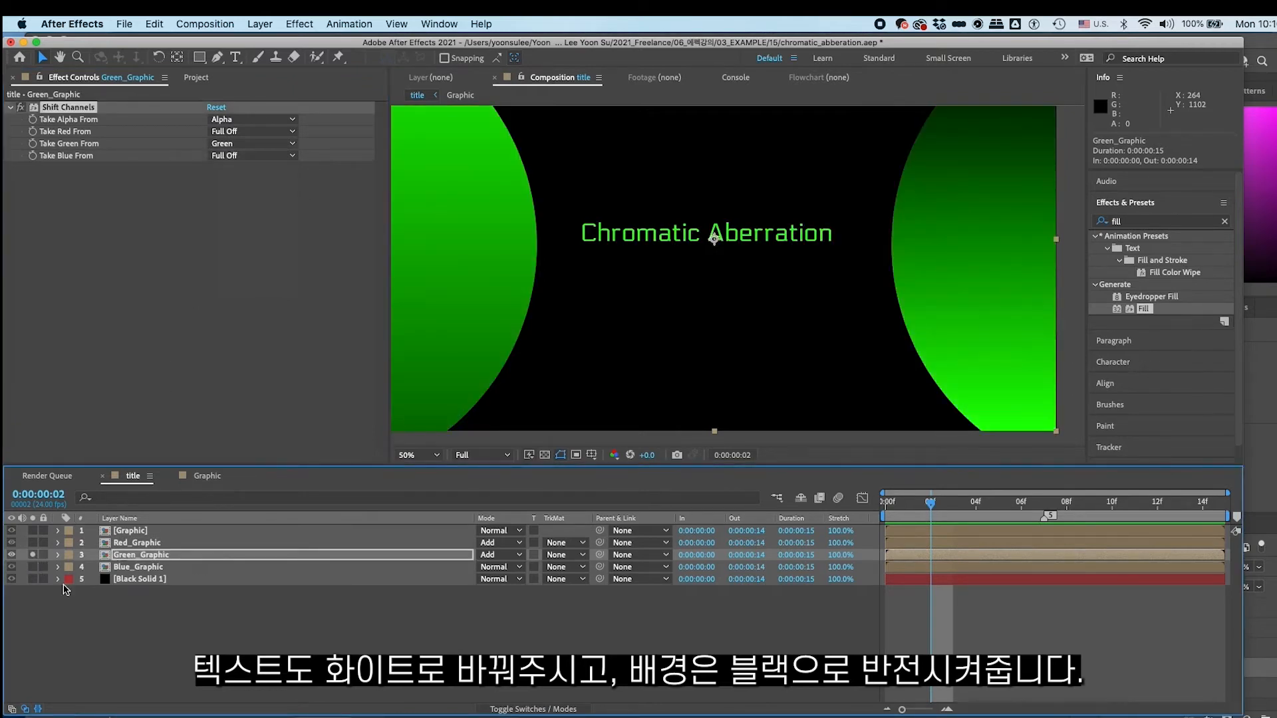
Switch the solo to Blue_Graphic, set its Take Blue From to Blue, and turn its solo off.
left_click(133, 566)
left_click(32, 555)
left_click(33, 567)
left_click(256, 143)
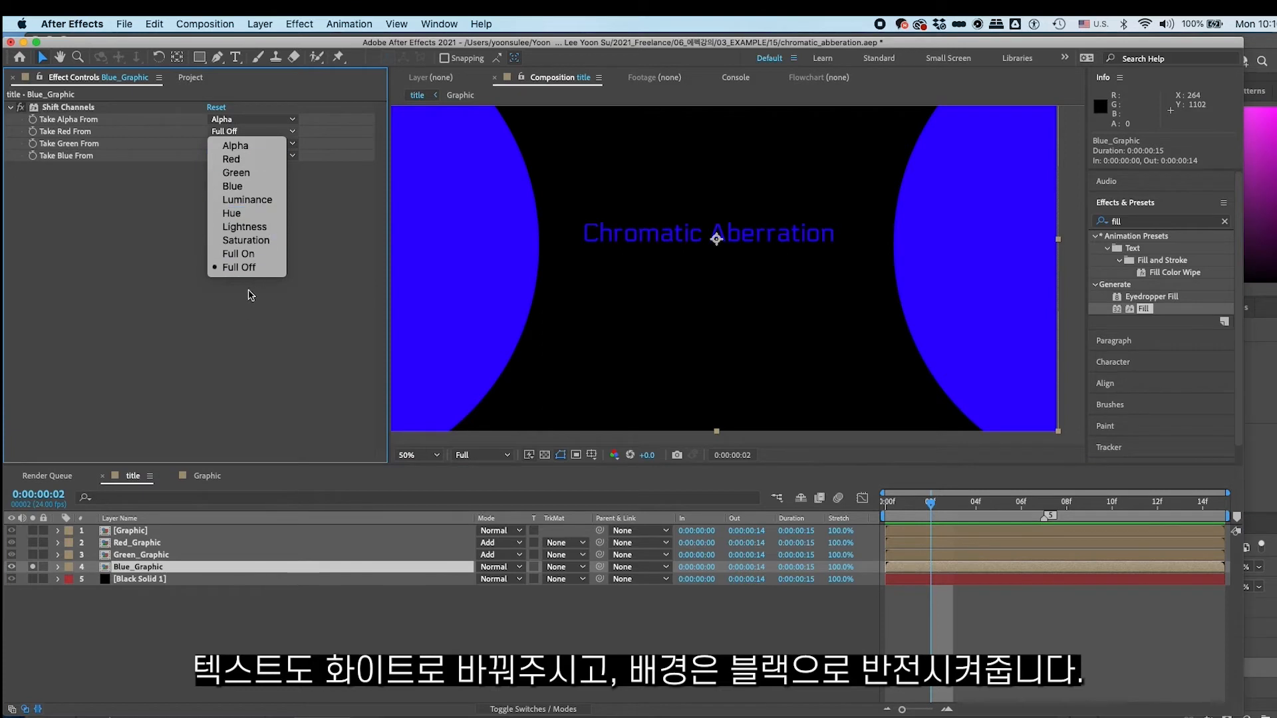
left_click(246, 267)
left_click(266, 155)
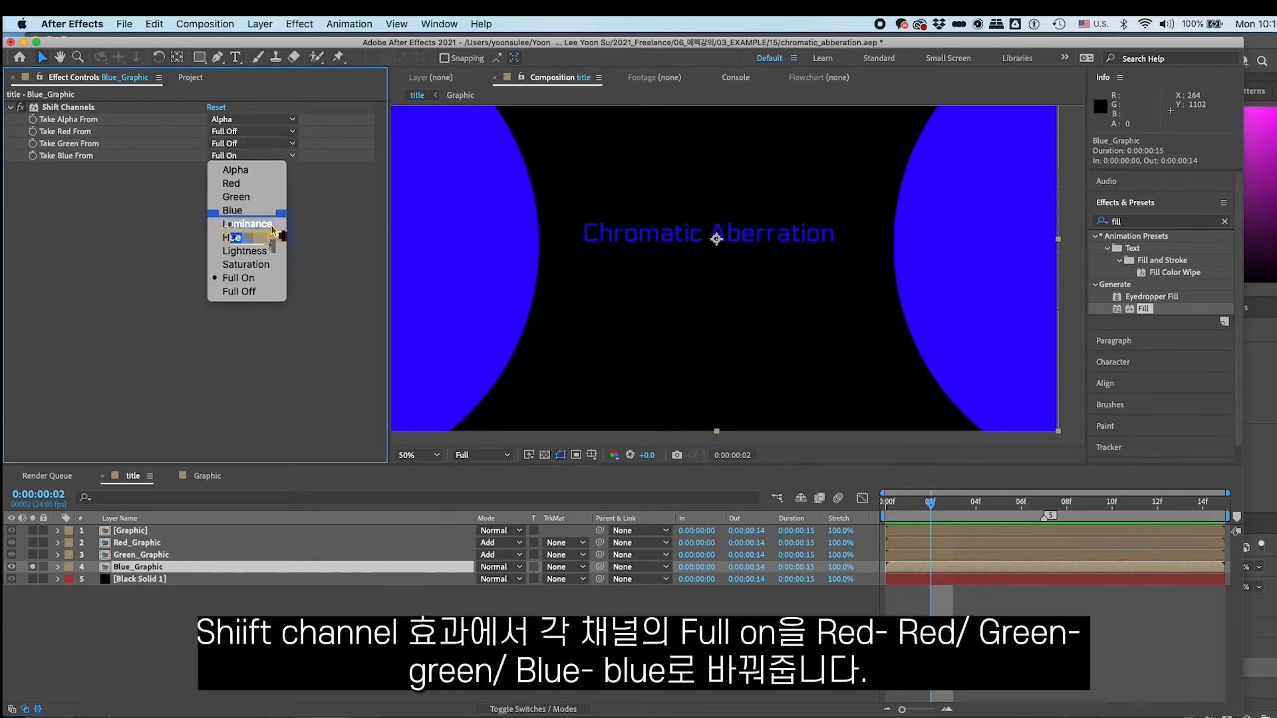
left_click(233, 210)
left_click(33, 566)
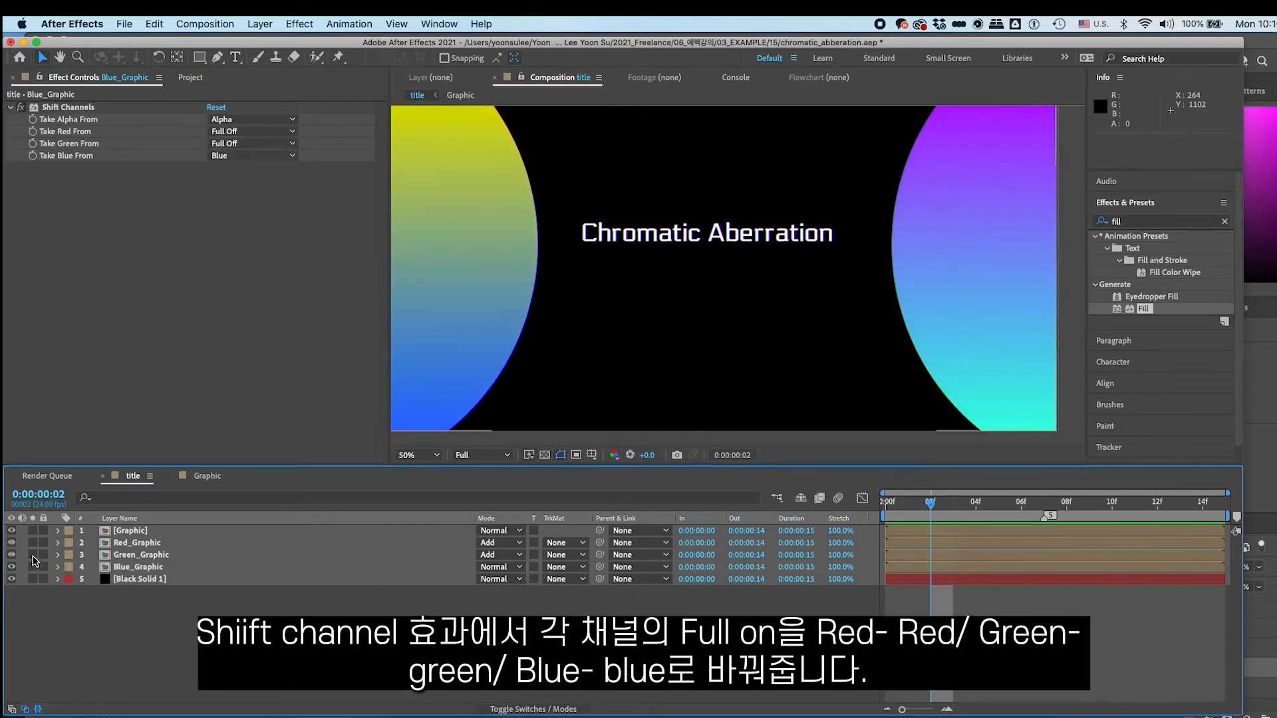
Save the project and inspect the color fringes on the title text up close.
key("space")
left_click_drag(710, 363, 693, 390)
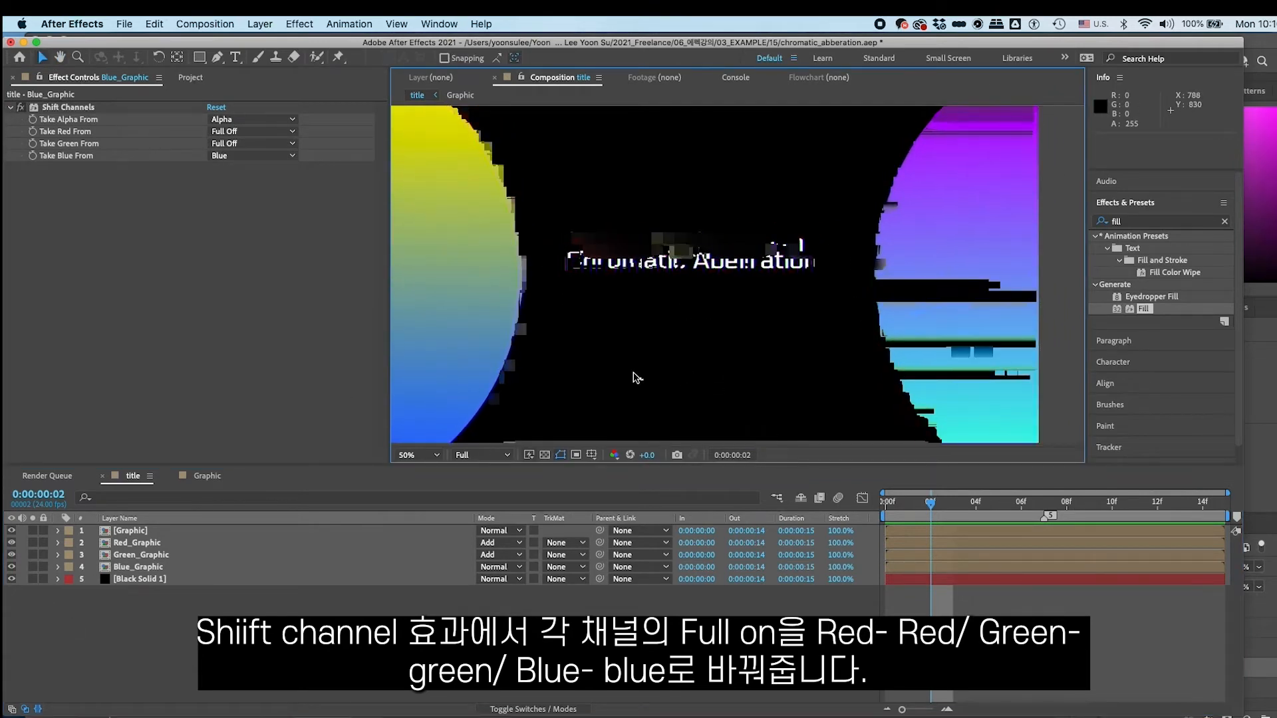
key("super+s")
key("\\")
key(".")
key(".")
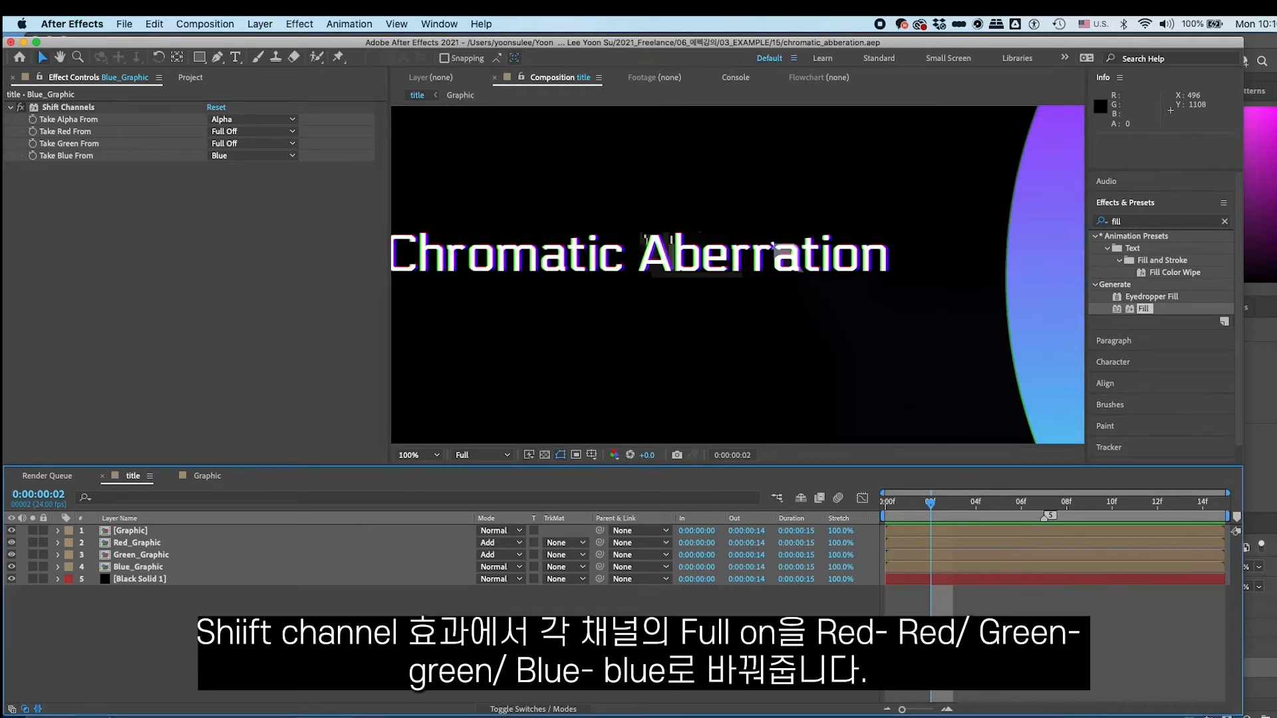
Solo the Red_Graphic layer and apply the Optics Compensation effect to it.
key("space")
left_click_drag(399, 381, 532, 353)
left_click(208, 543)
left_click(1151, 221)
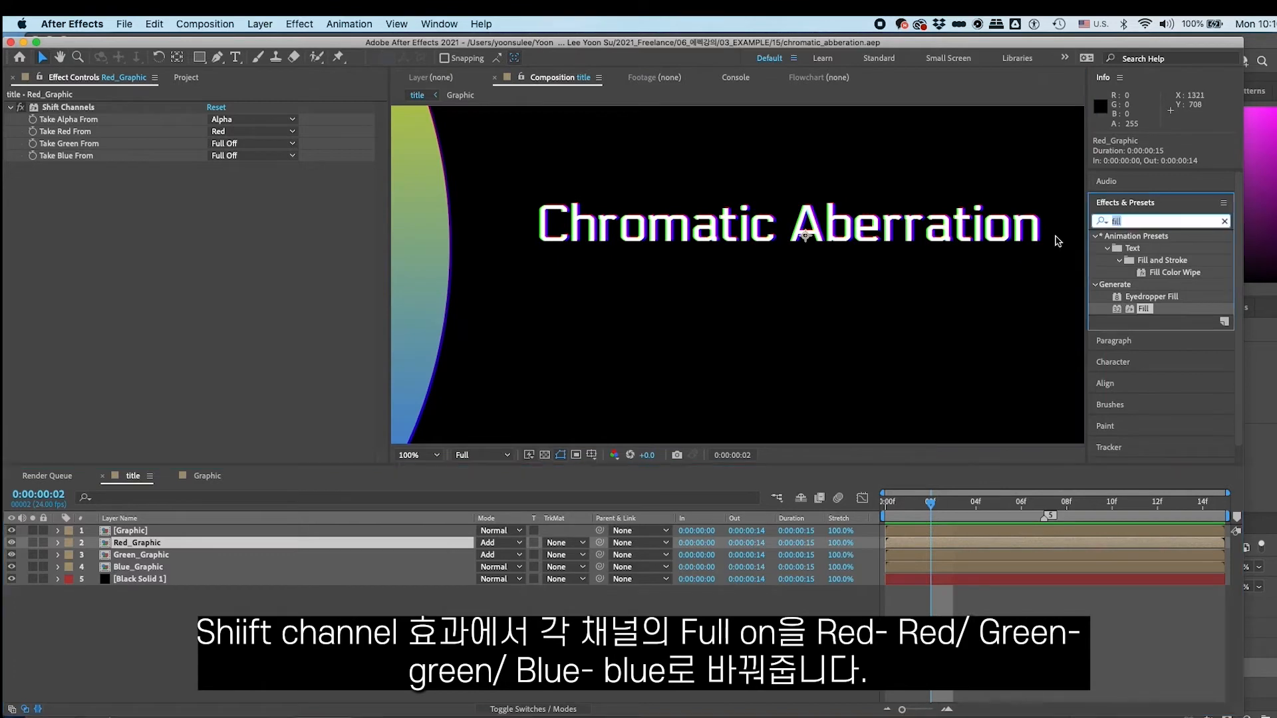
left_click(34, 544)
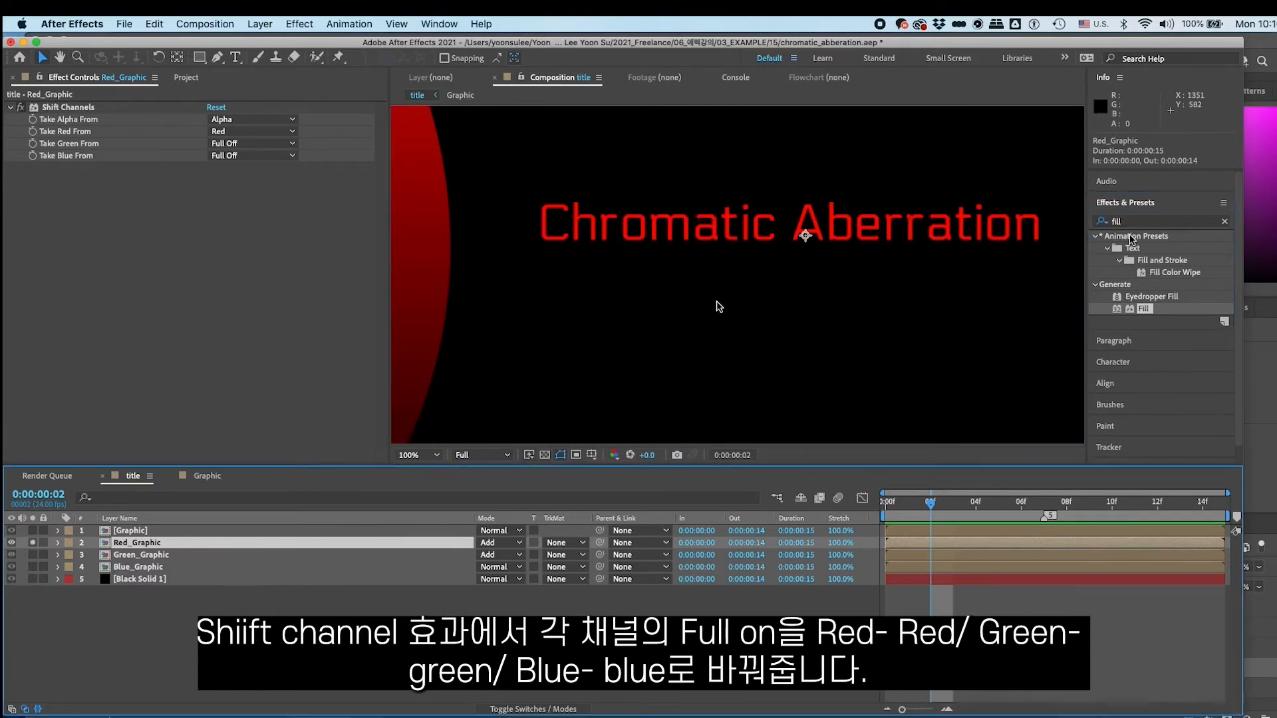
type("optics")
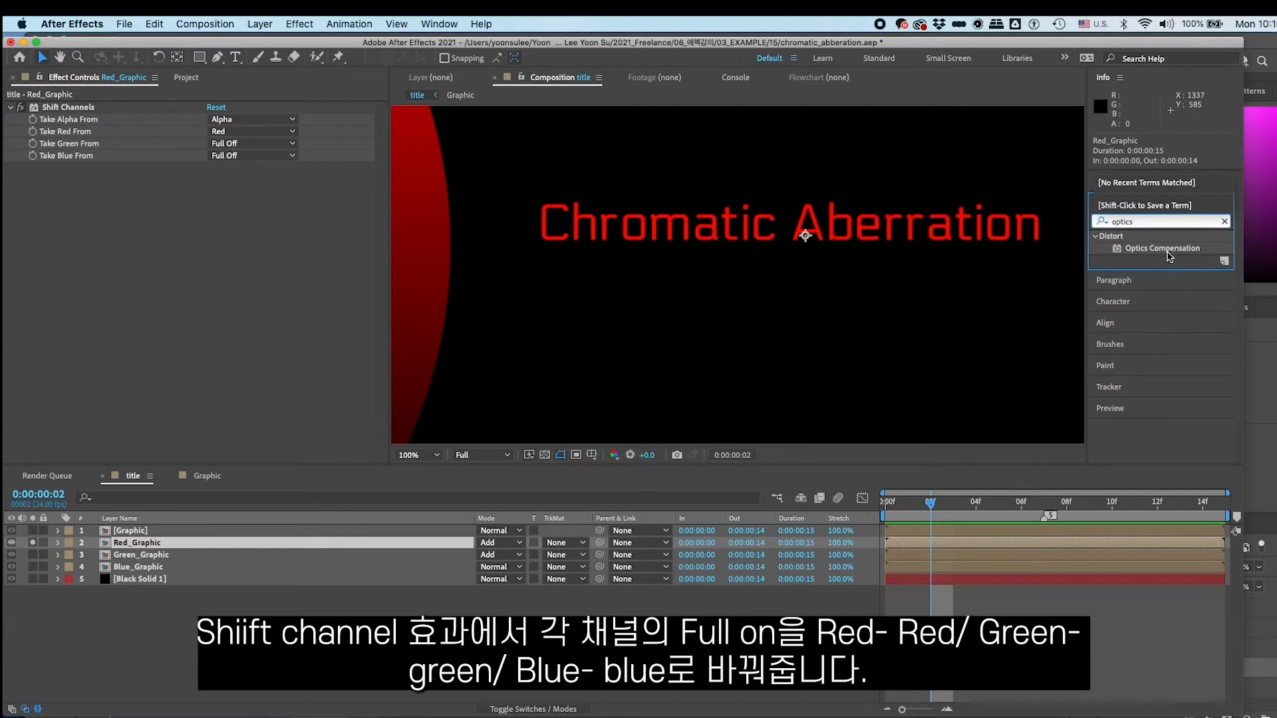
double_click(1168, 250)
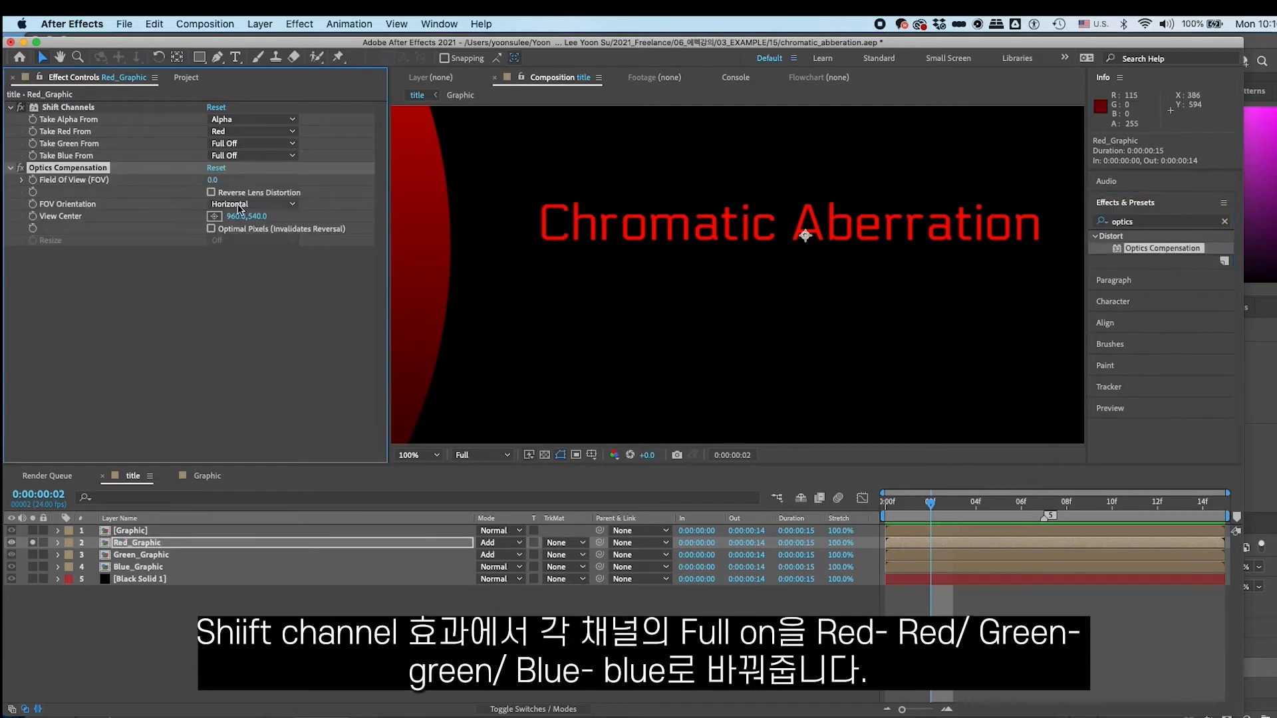
Set Red_Graphic's Optics Compensation to Field of View 6 with Reverse Lens Distortion enabled, and turn the layer's solo off.
left_click(211, 192)
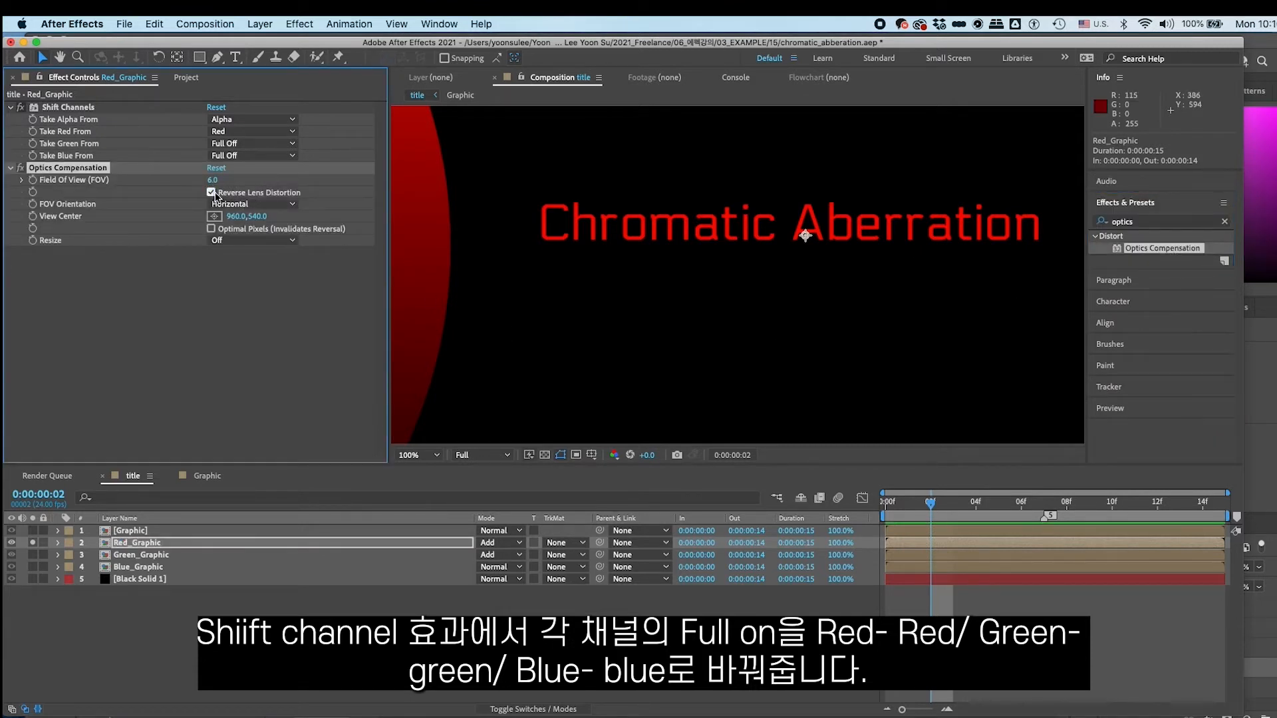
left_click(32, 543)
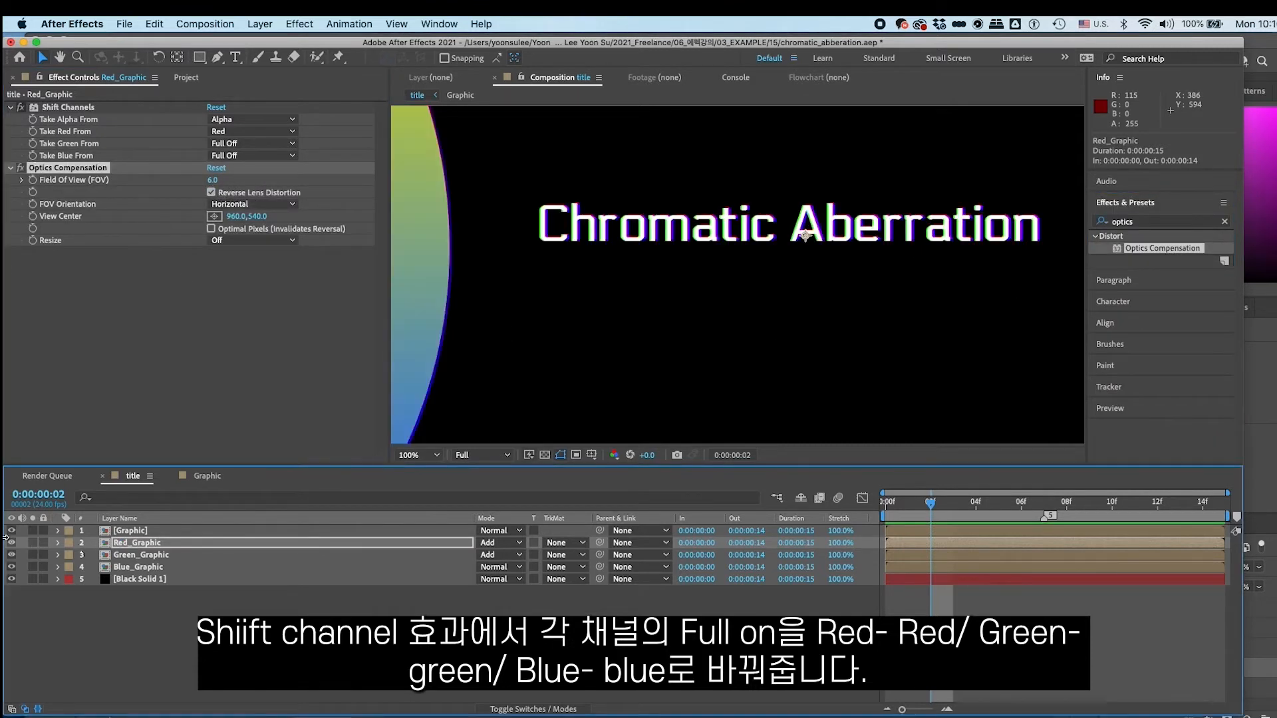
key("space")
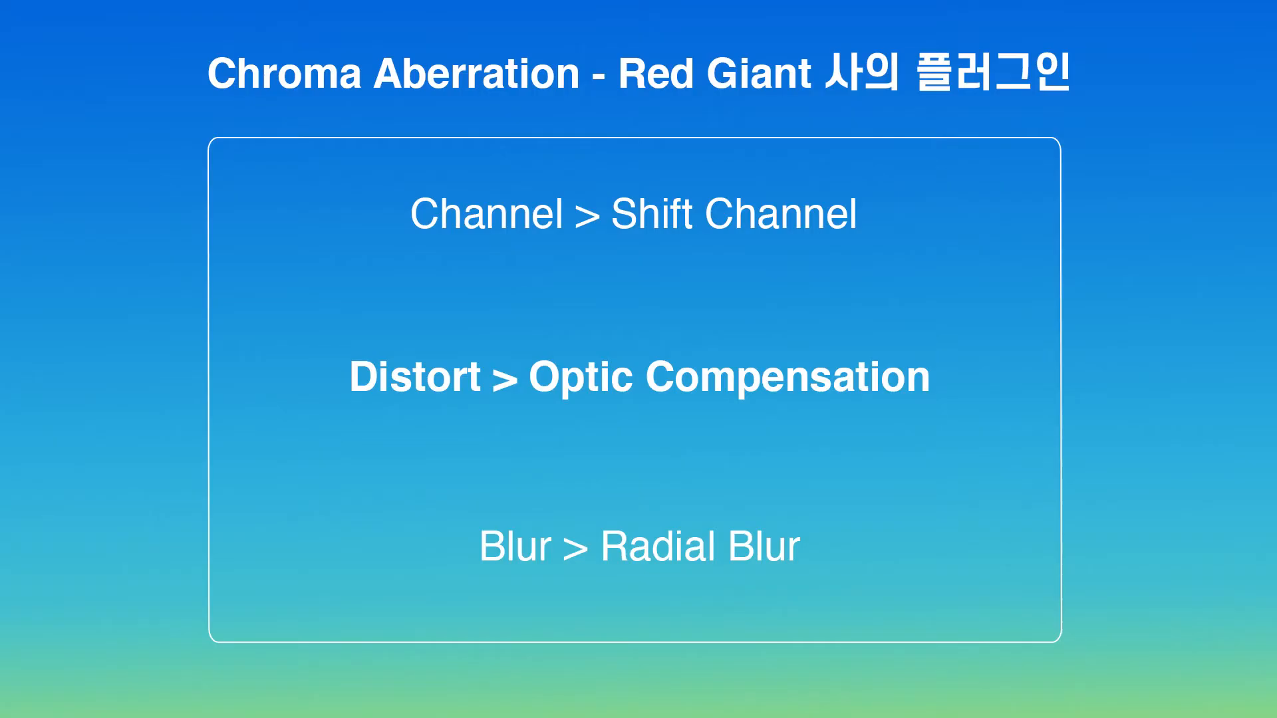
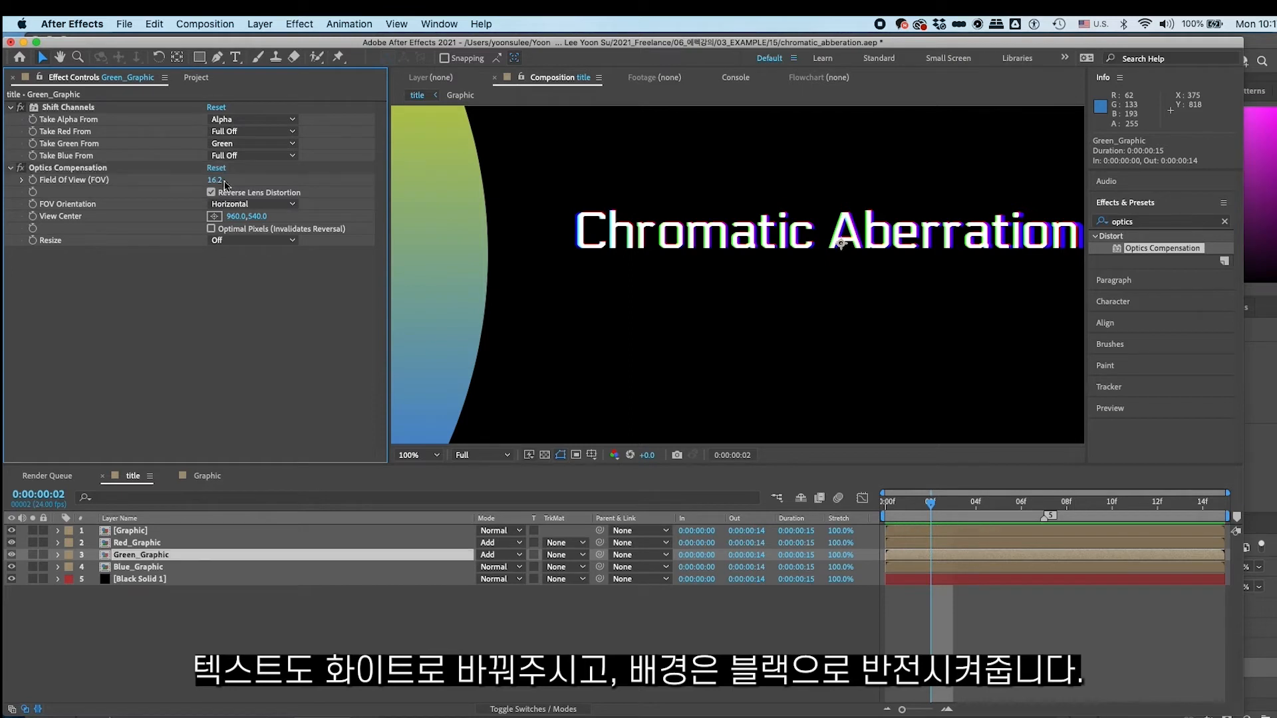
Nudge the Green_Graphic layer horizontally to X position 963 and check the color fringes on the title and circles.
left_click(148, 555)
key("Right")
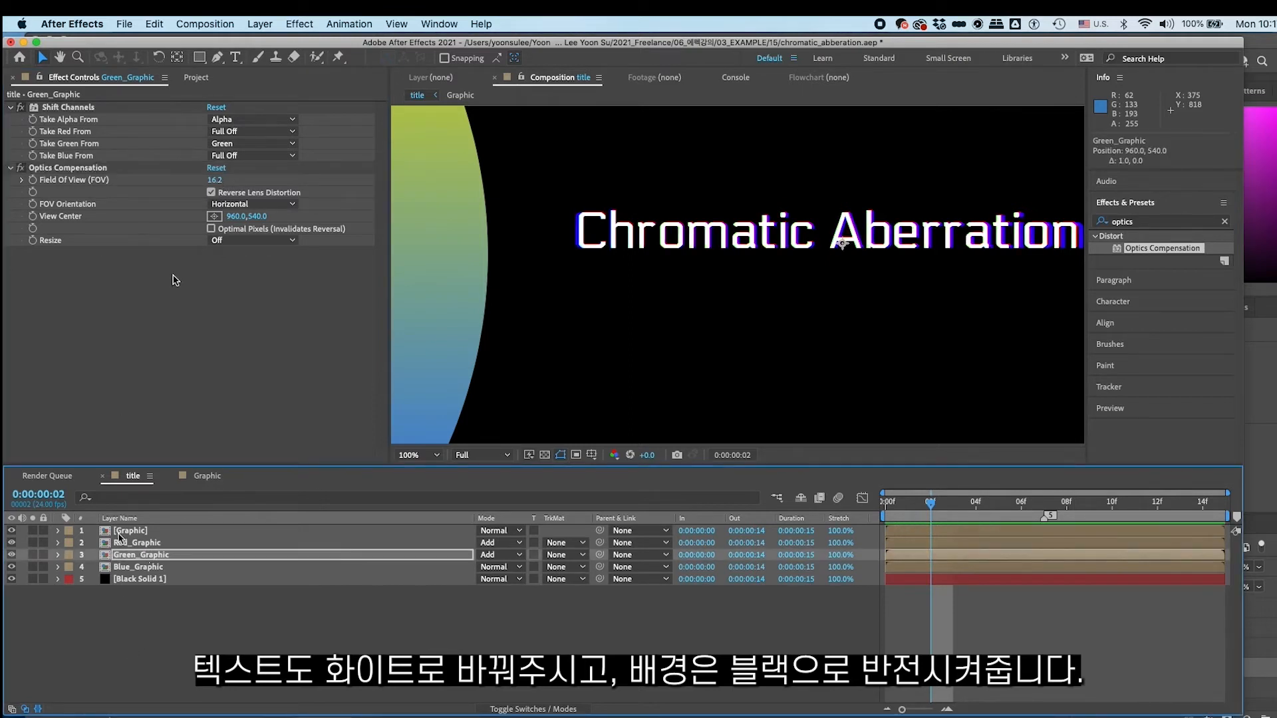
key("Right")
key("Right")
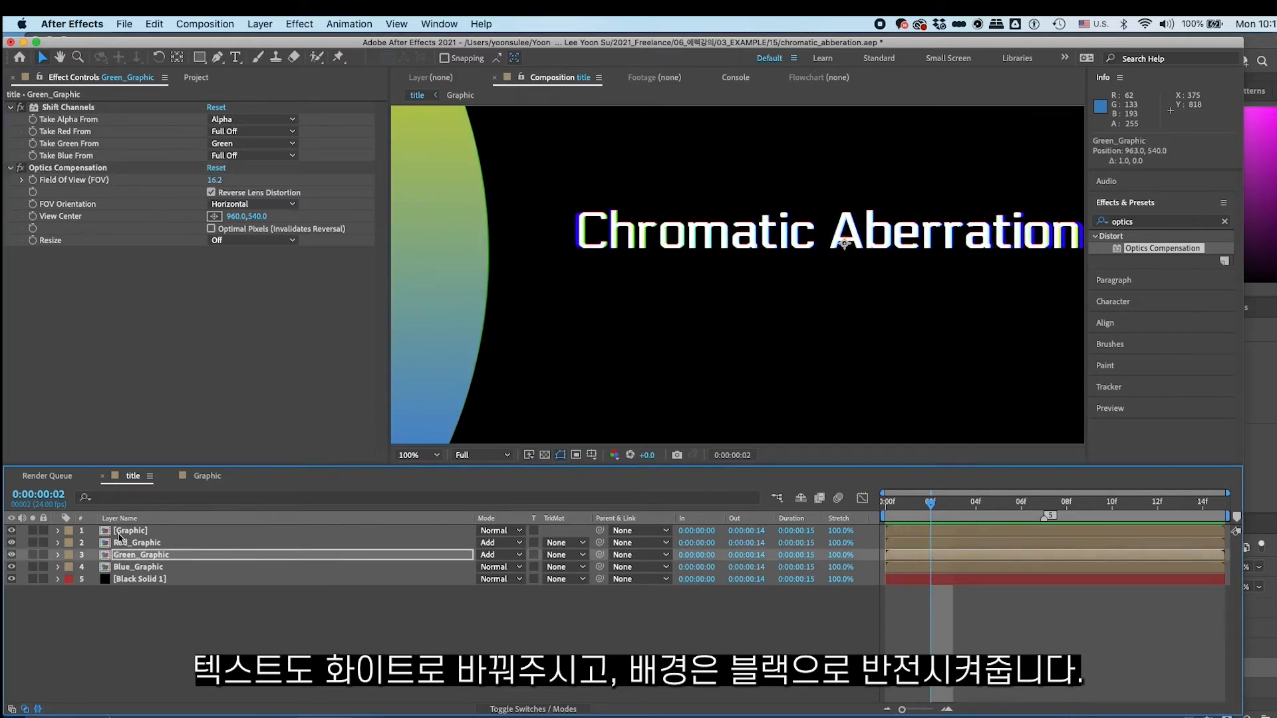
left_click_drag(614, 383, 823, 204)
left_click_drag(984, 291, 413, 452)
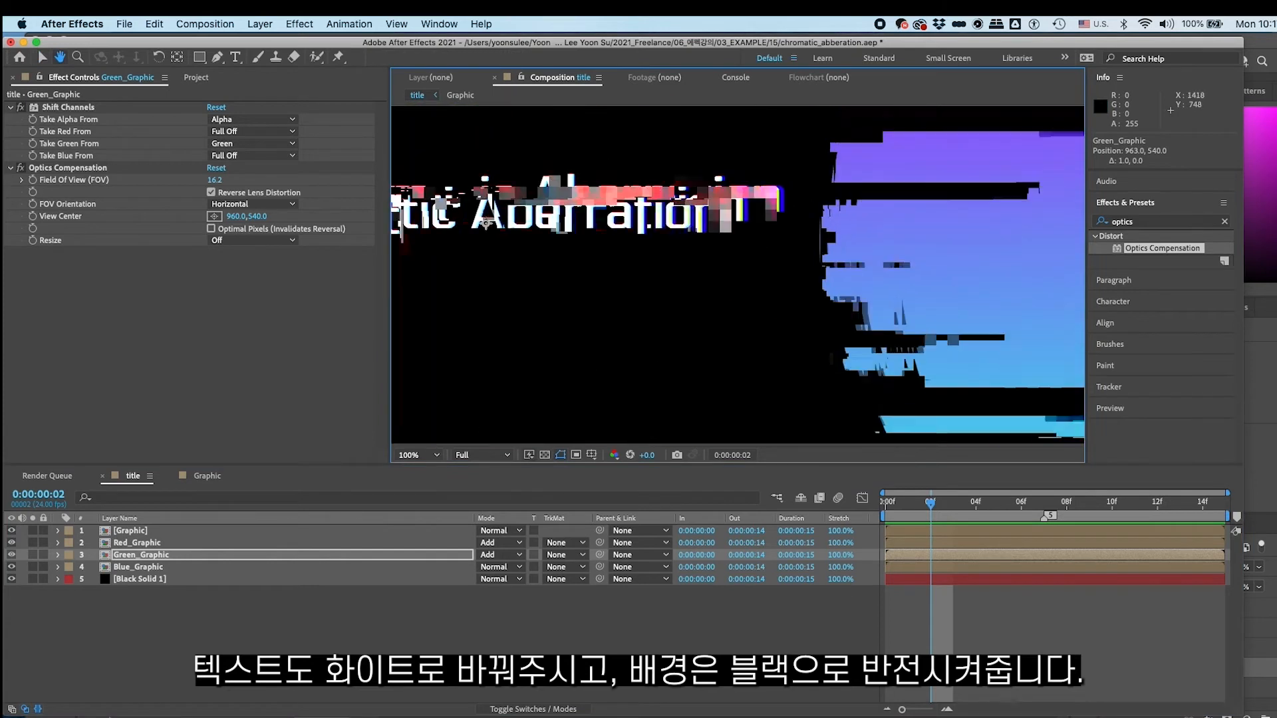
Nudge the Blue_Graphic layer horizontally to X position 964, comparing its blue fringe on both sides of the composition.
left_click(278, 546)
left_click(176, 567)
key("Left")
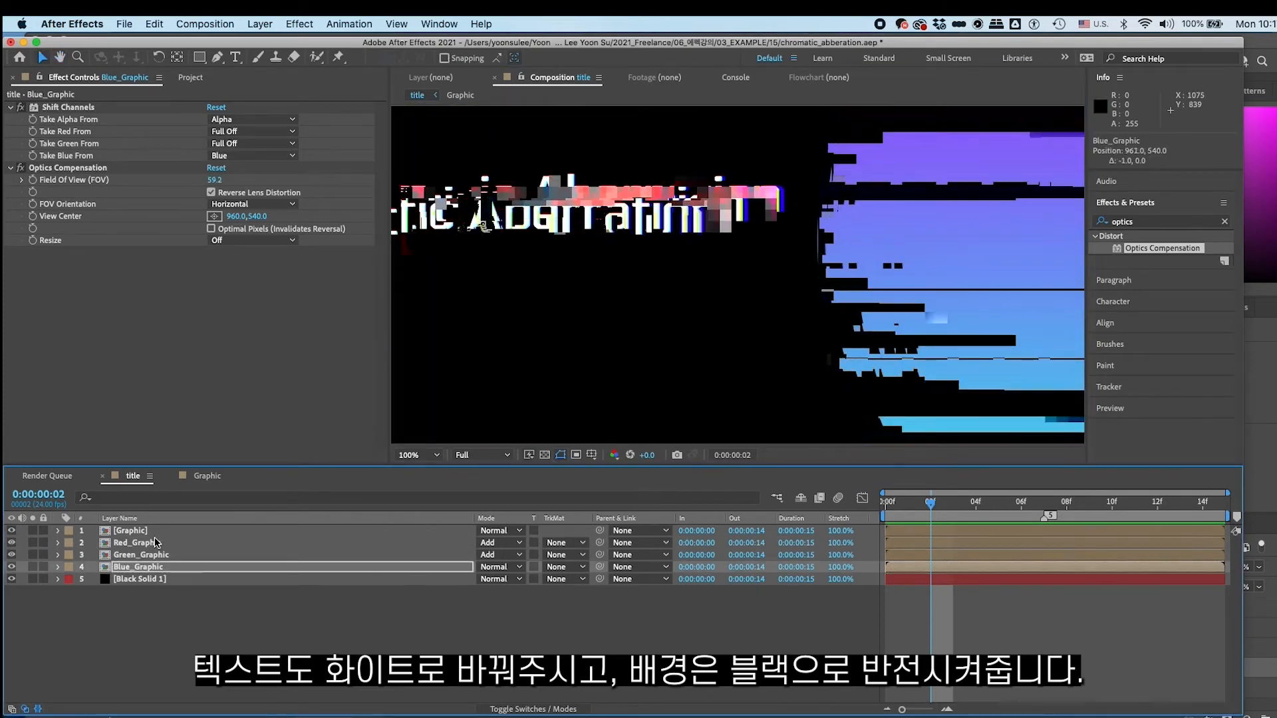
key("Left")
key("Left")
key("space")
left_click(991, 314)
left_click_drag(740, 331, 969, 323)
left_click_drag(668, 324, 825, 310)
key("Right")
key("Right")
key("Right")
key("Right")
key("Right")
key("Right")
key("Right")
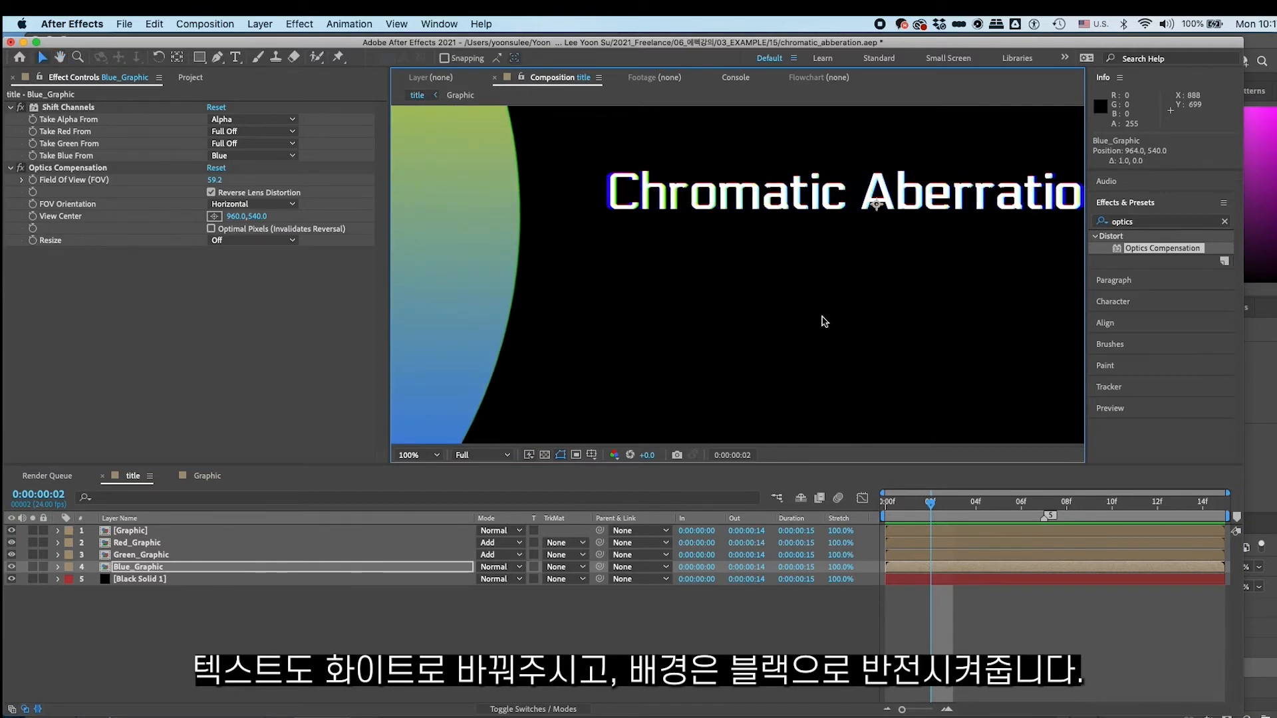
scroll(825, 322, "down", 4)
left_click(207, 475)
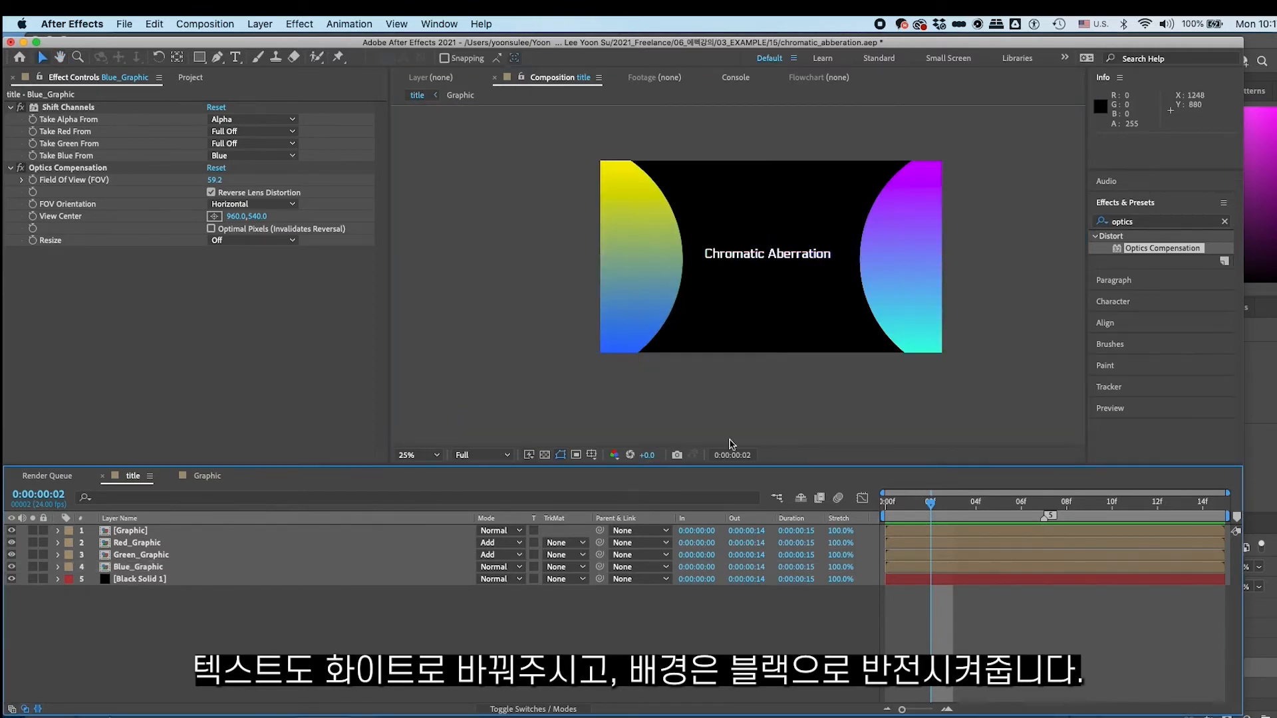
left_click(133, 543)
left_click(214, 131)
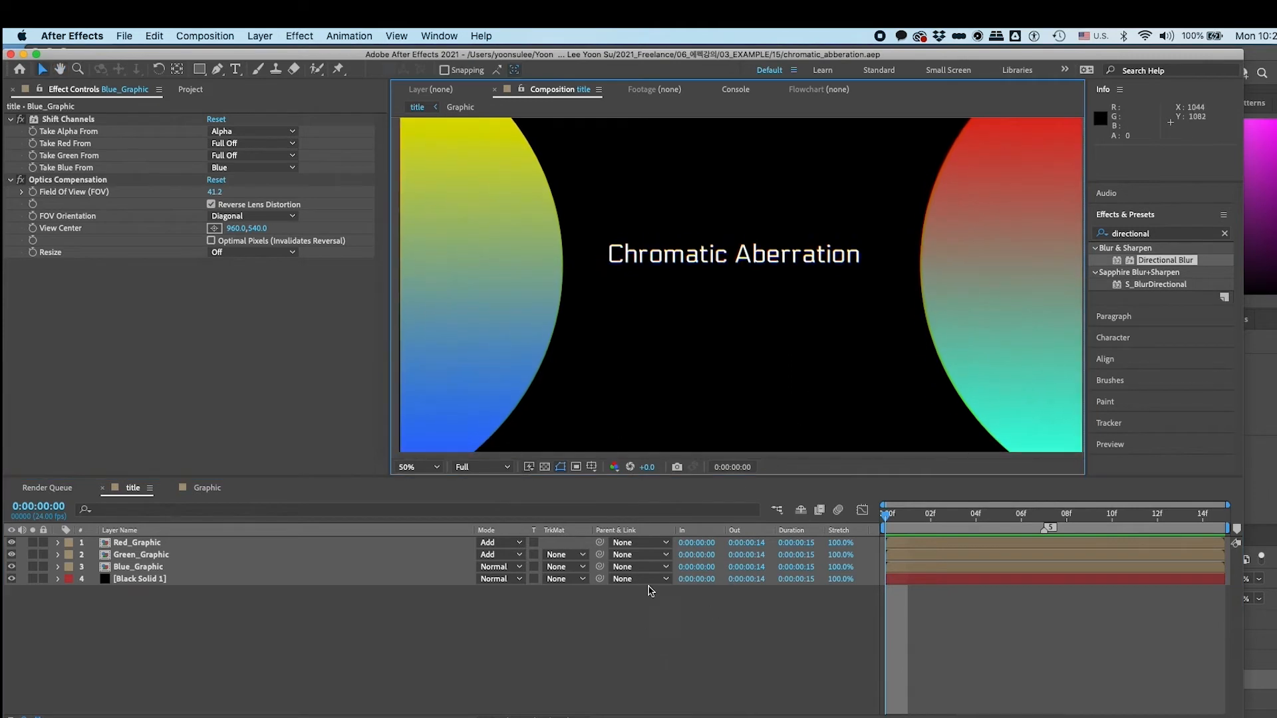
Apply Directional Blur to the Blue_Graphic layer with a Blur Length of 10.
left_click_drag(903, 519, 851, 570)
key("space")
left_click_drag(650, 346, 640, 408)
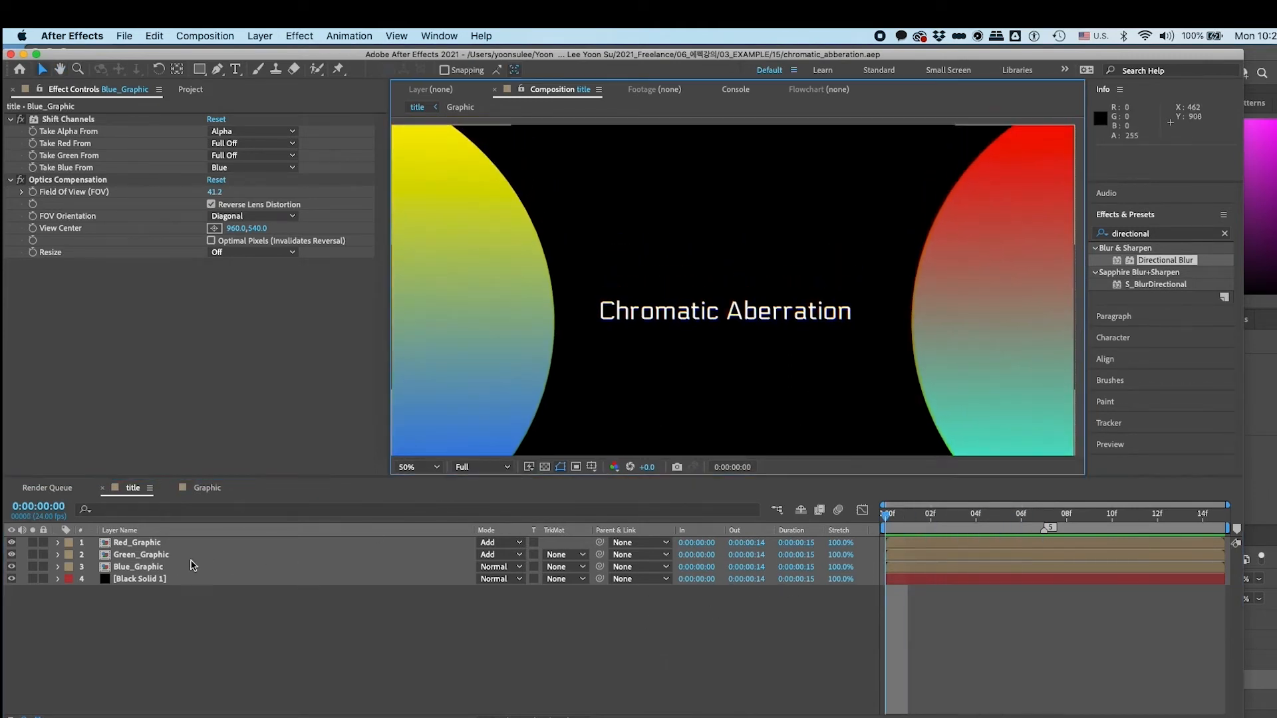
left_click(159, 567)
double_click(1165, 260)
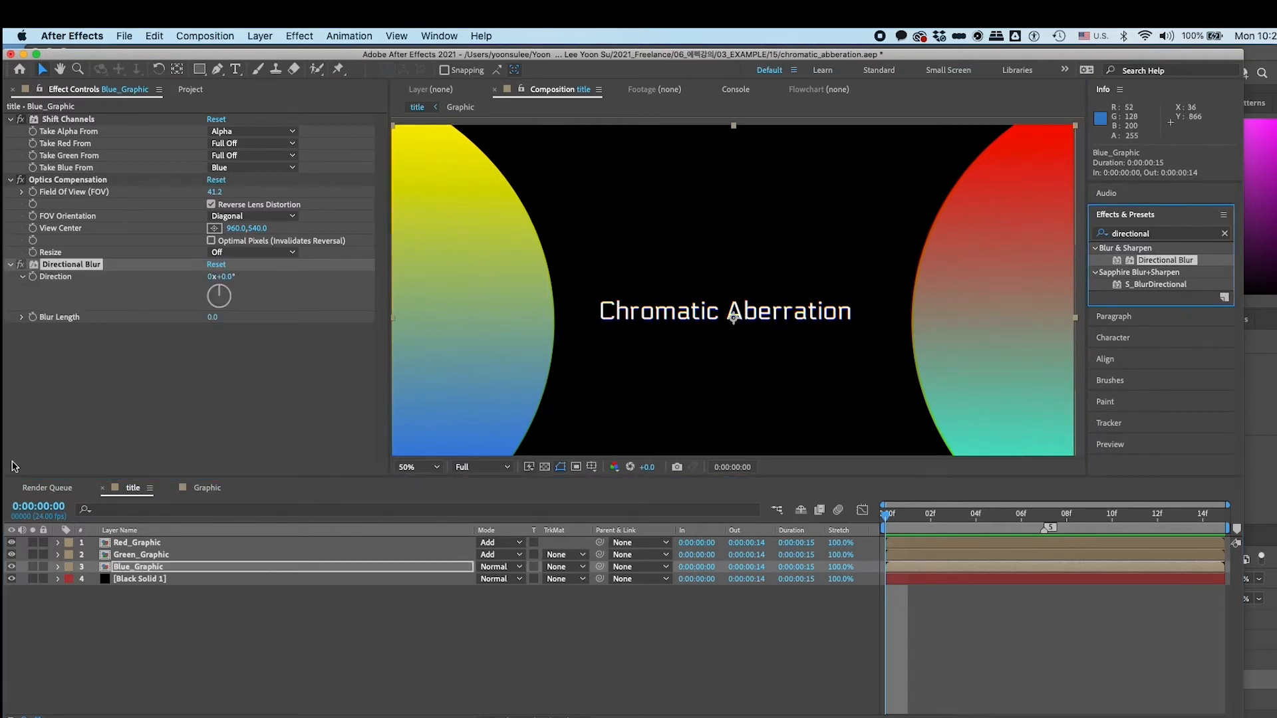
left_click(303, 394)
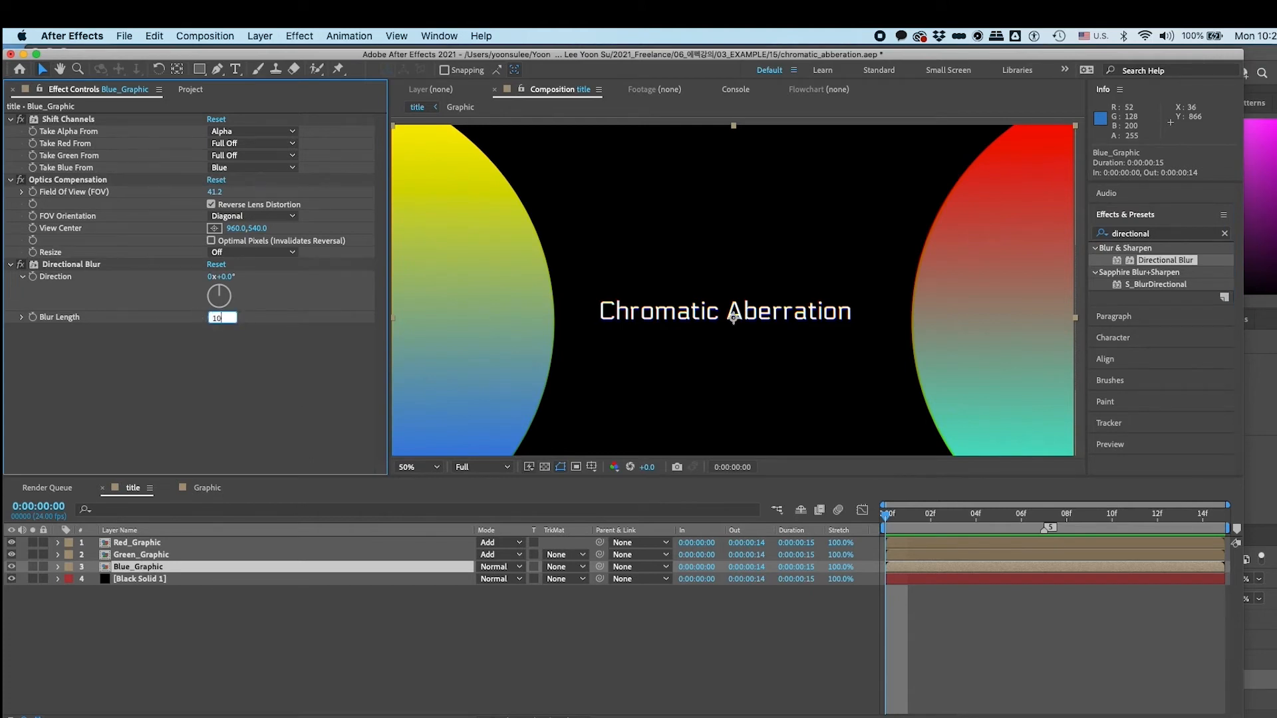
type("10")
key("Return")
Judge the blue blur close up on the title text and reduce Blue_Graphic's Blur Length to 4.
left_click(655, 108)
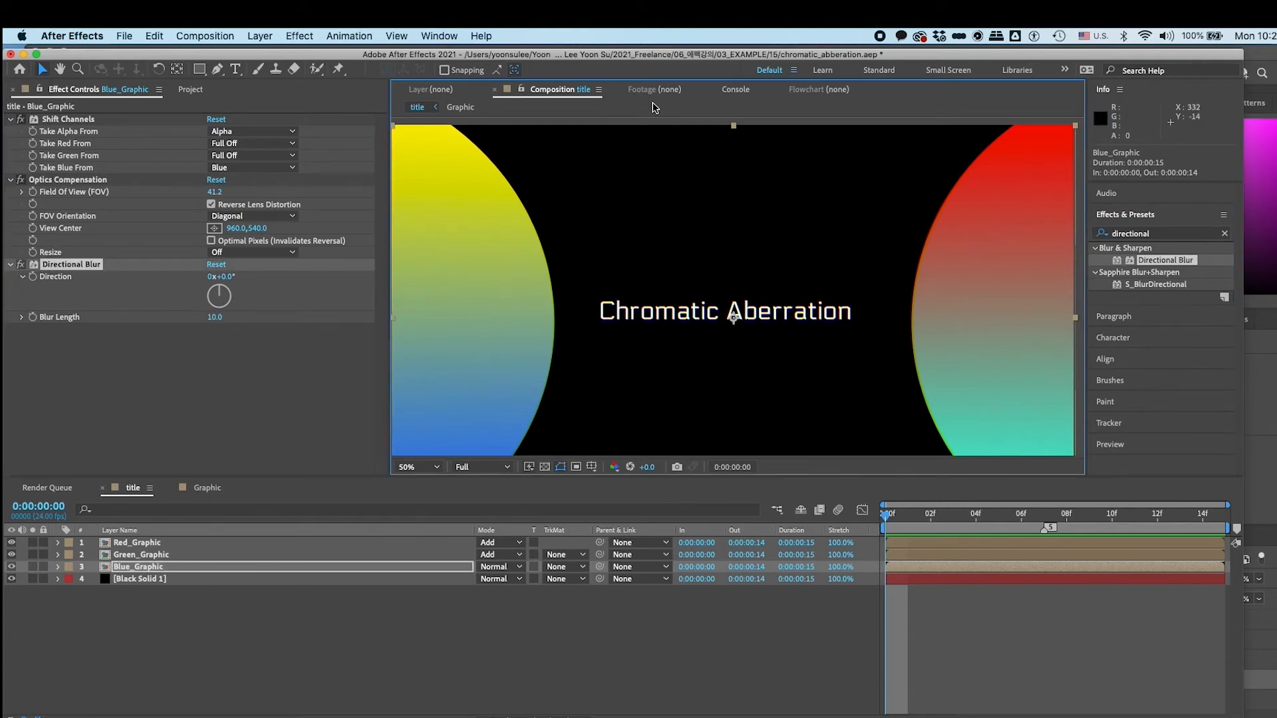
scroll(698, 316, "up", 4)
left_click(214, 319)
key("Return")
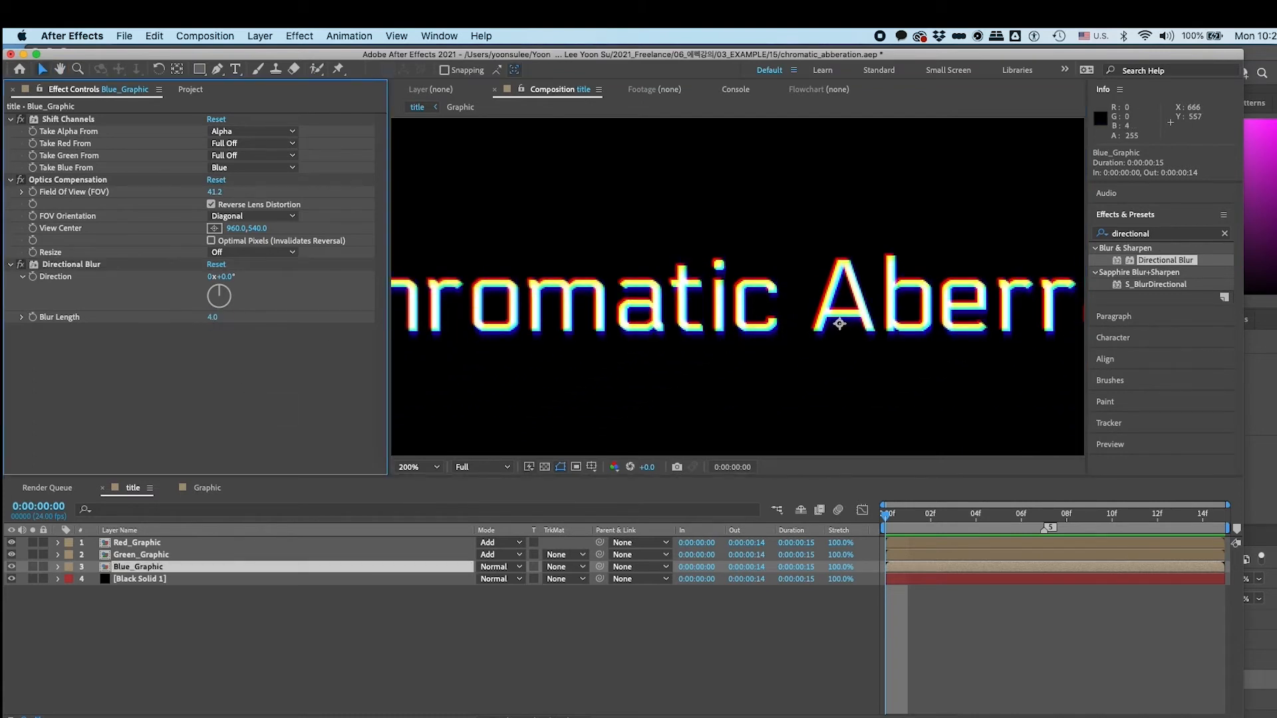
Copy the Directional Blur effect from Blue_Graphic onto the Green_Graphic layer.
left_click(70, 264)
key("super+c")
left_click(141, 554)
key("super+v")
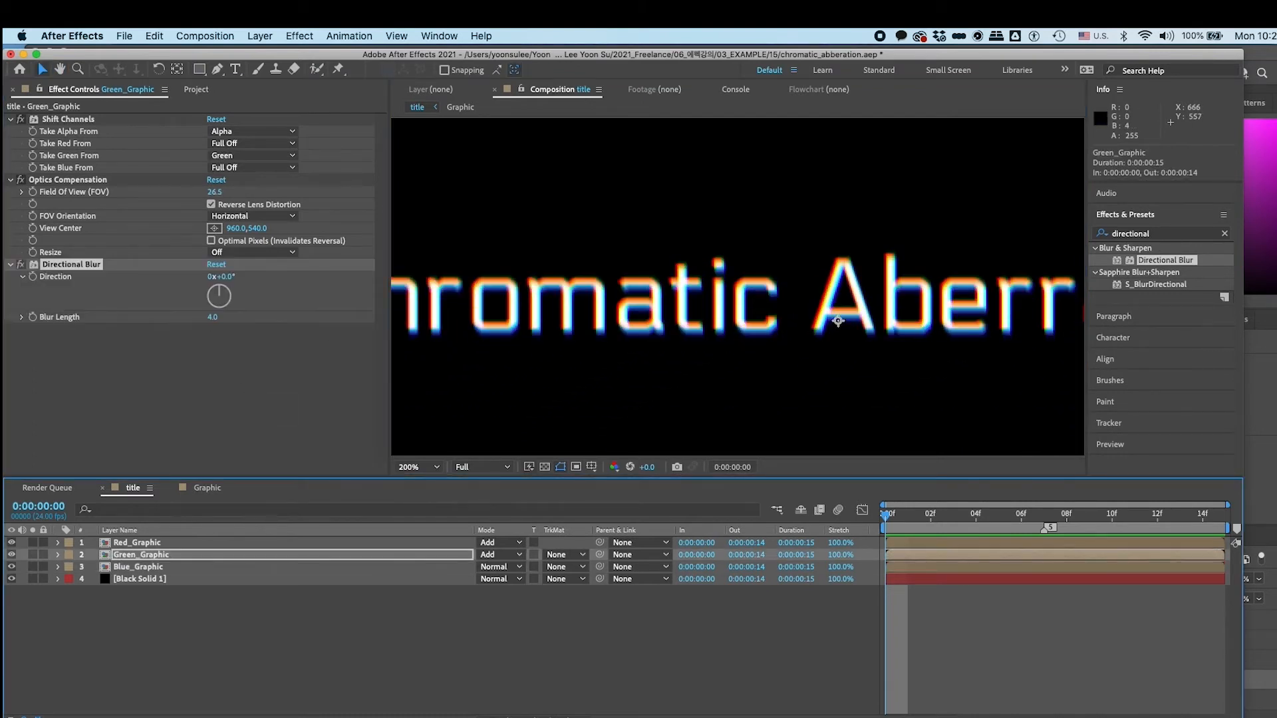
Set Green_Graphic's Directional Blur to Direction 180° and Blur Length 2.9.
left_click(220, 305)
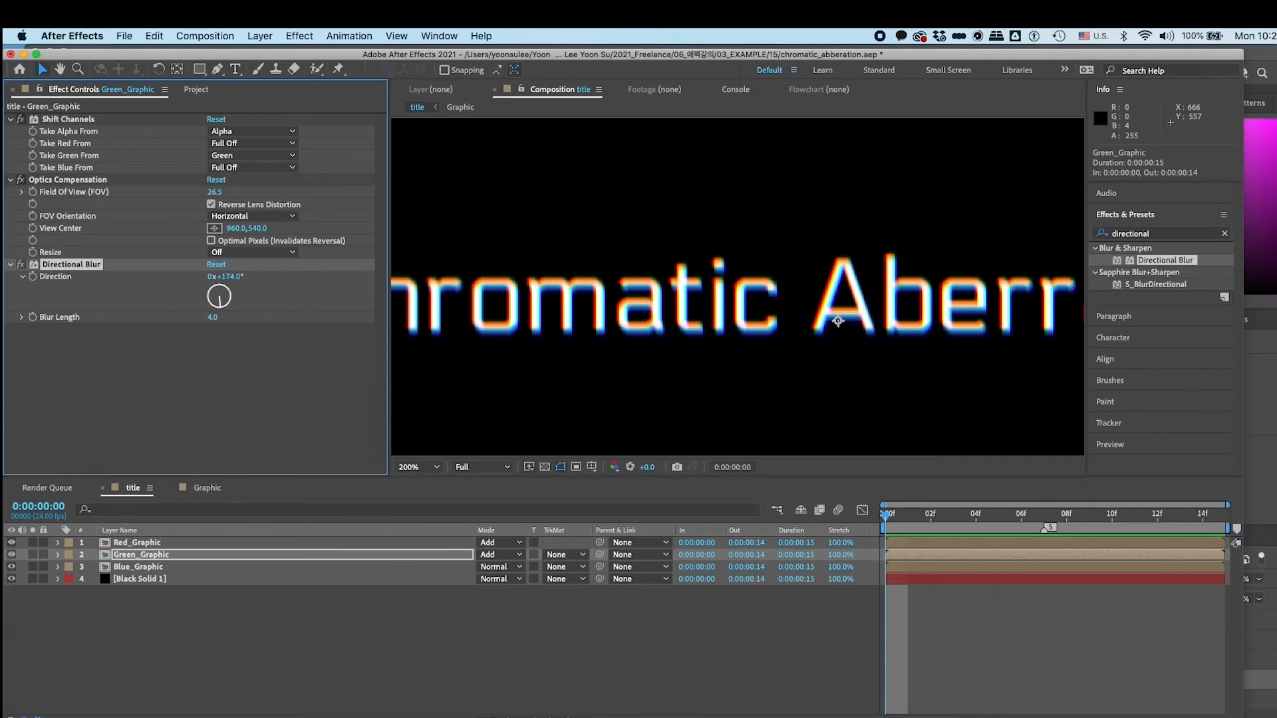
mouse_move(212, 317)
left_mouse_down()
mouse_move(223, 317)
mouse_move(199, 316)
left_mouse_up()
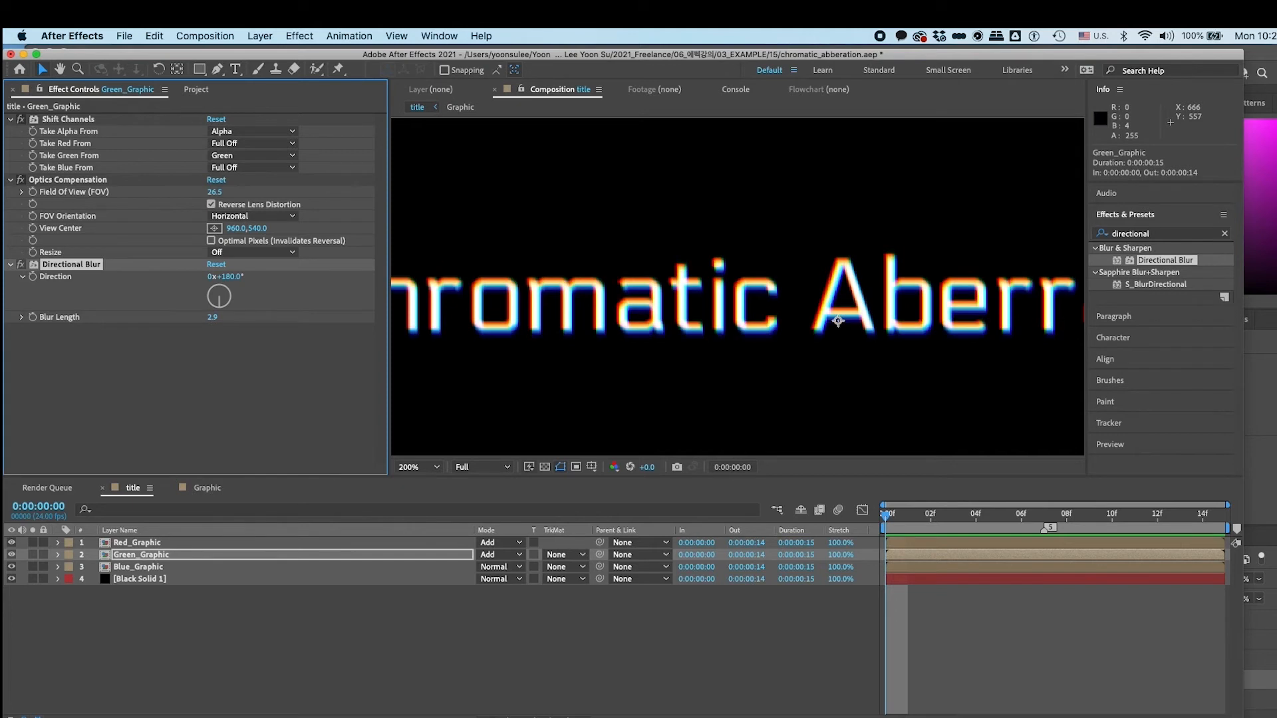
key("super+shift+a")
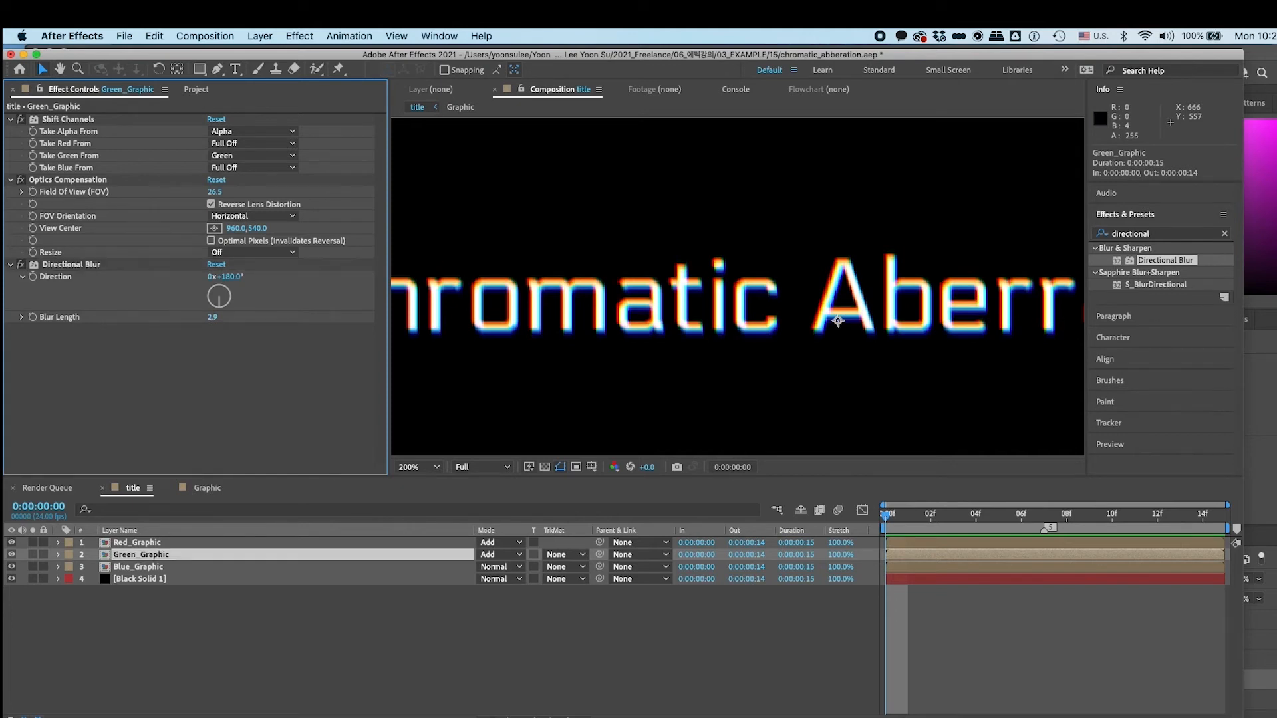
Deselect all layers, save the project and review the whole title graphic.
scroll(765, 296, "down", 3)
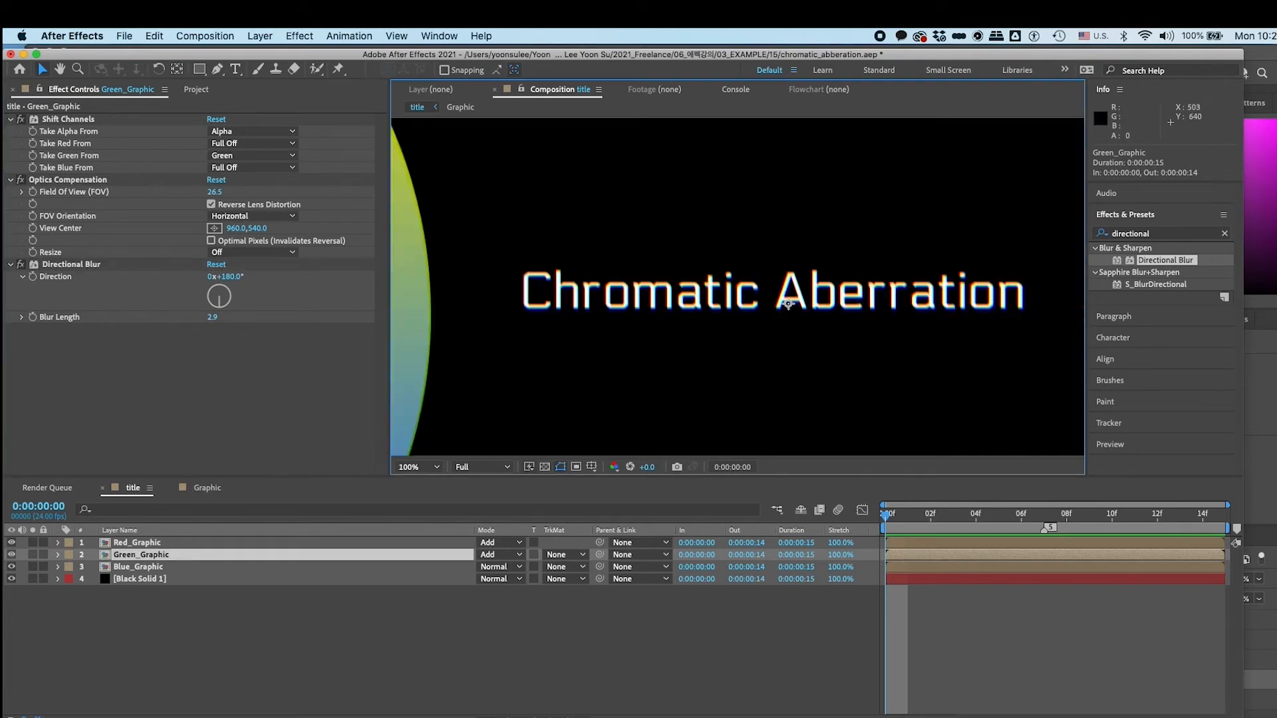
key("super+shift+a")
left_click_drag(462, 375, 451, 340)
key("super+s")
key("space")
left_click_drag(435, 419, 427, 443)
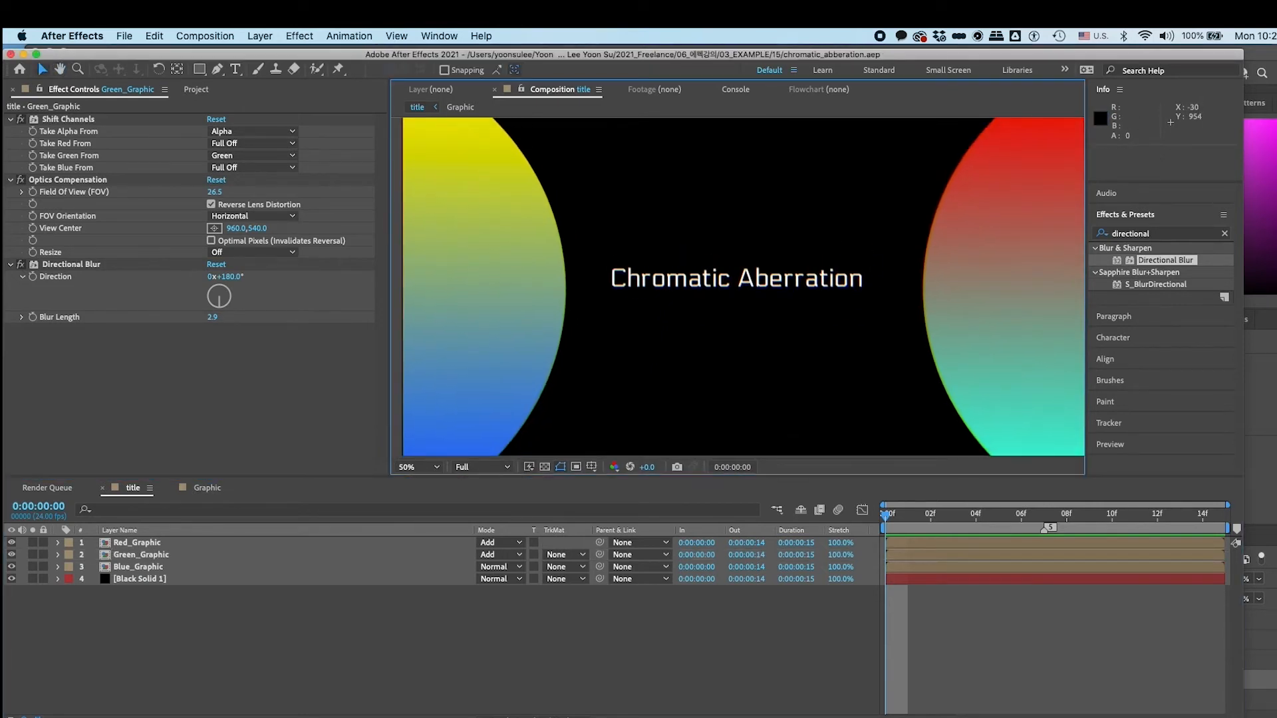
Add an adjustment layer above the color copies and apply Venetian Blinds with Transition Completion 10% and Direction 90°.
key("super+alt+y")
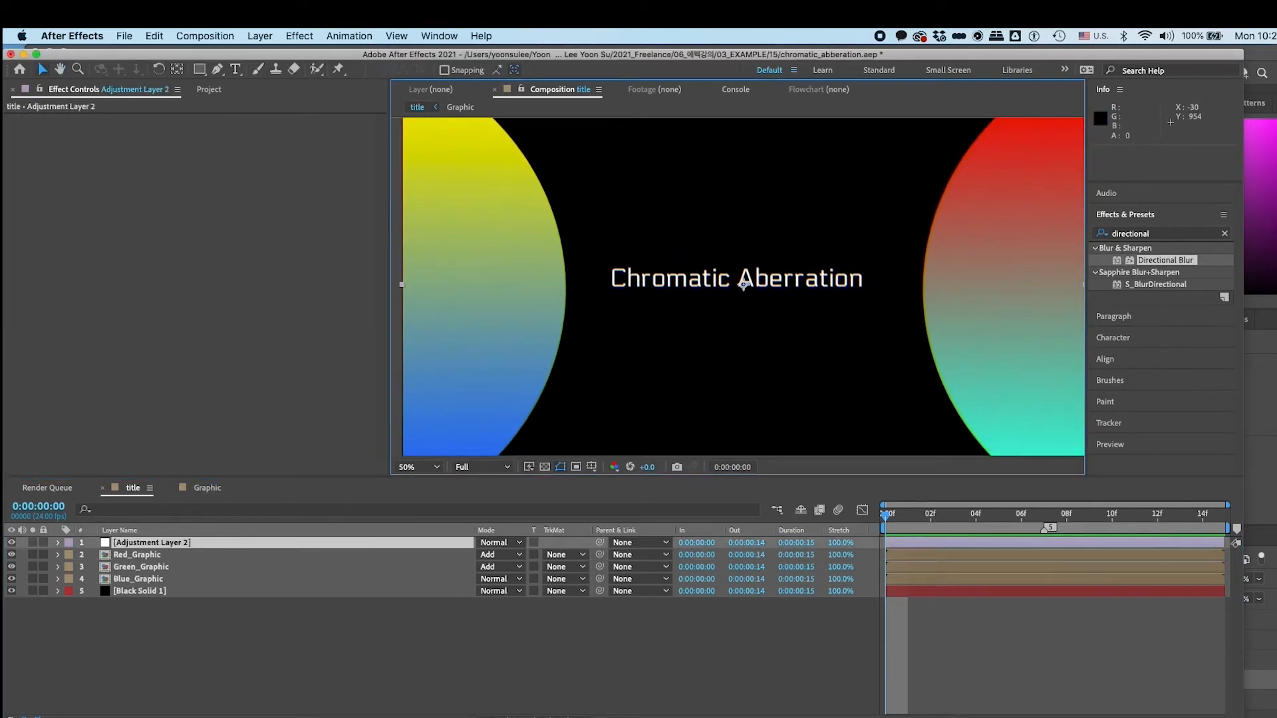
key("super+f")
type("veentia")
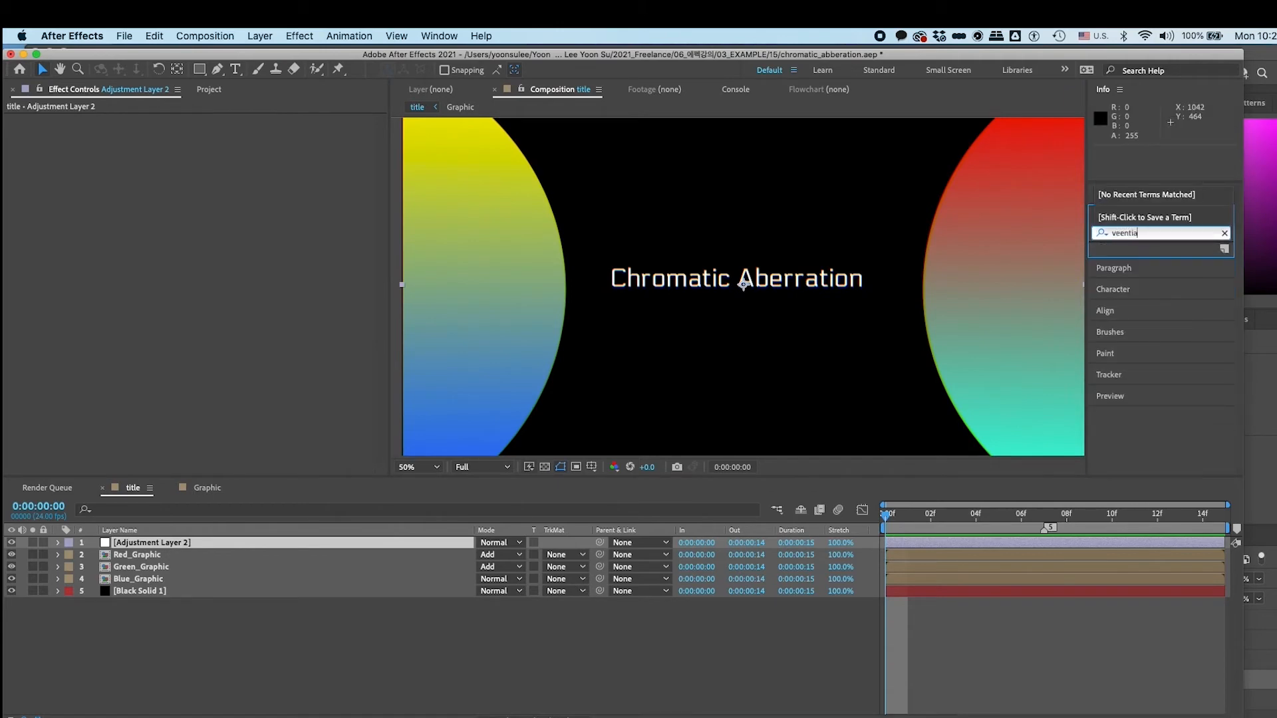
key("BackSpace")
key("BackSpace")
key("BackSpace")
key("BackSpace")
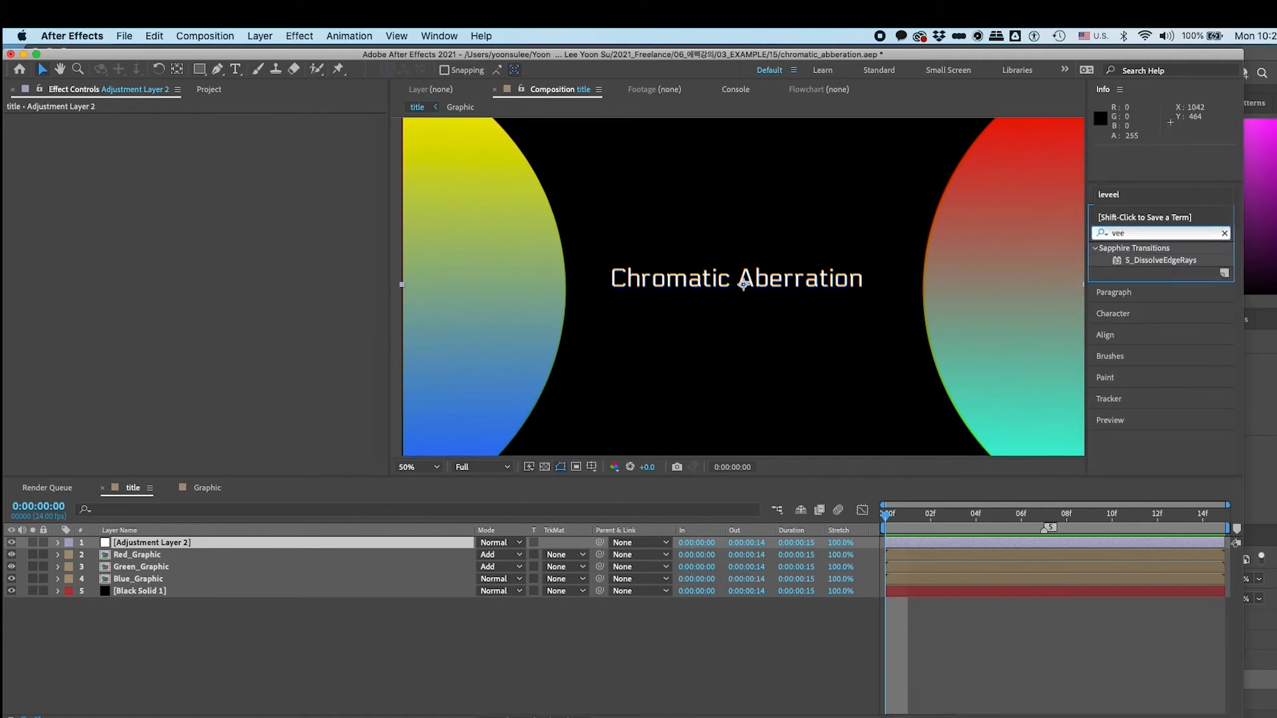
key("BackSpace")
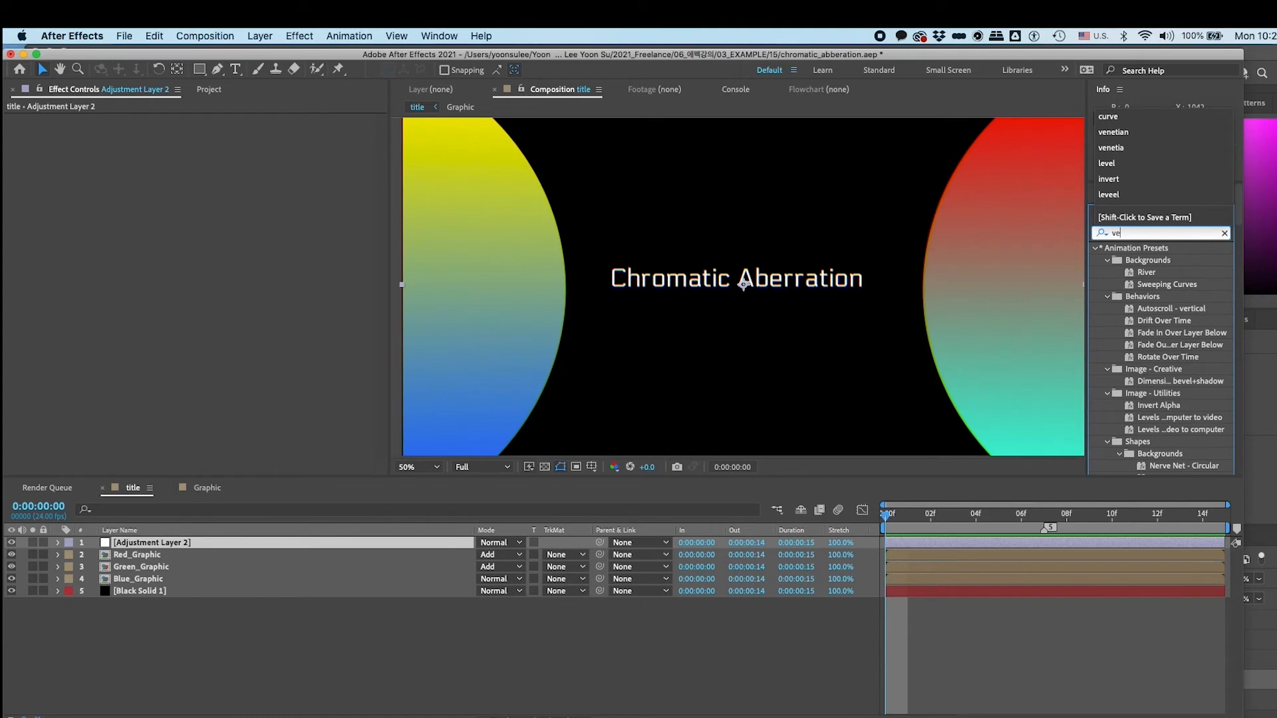
type("n")
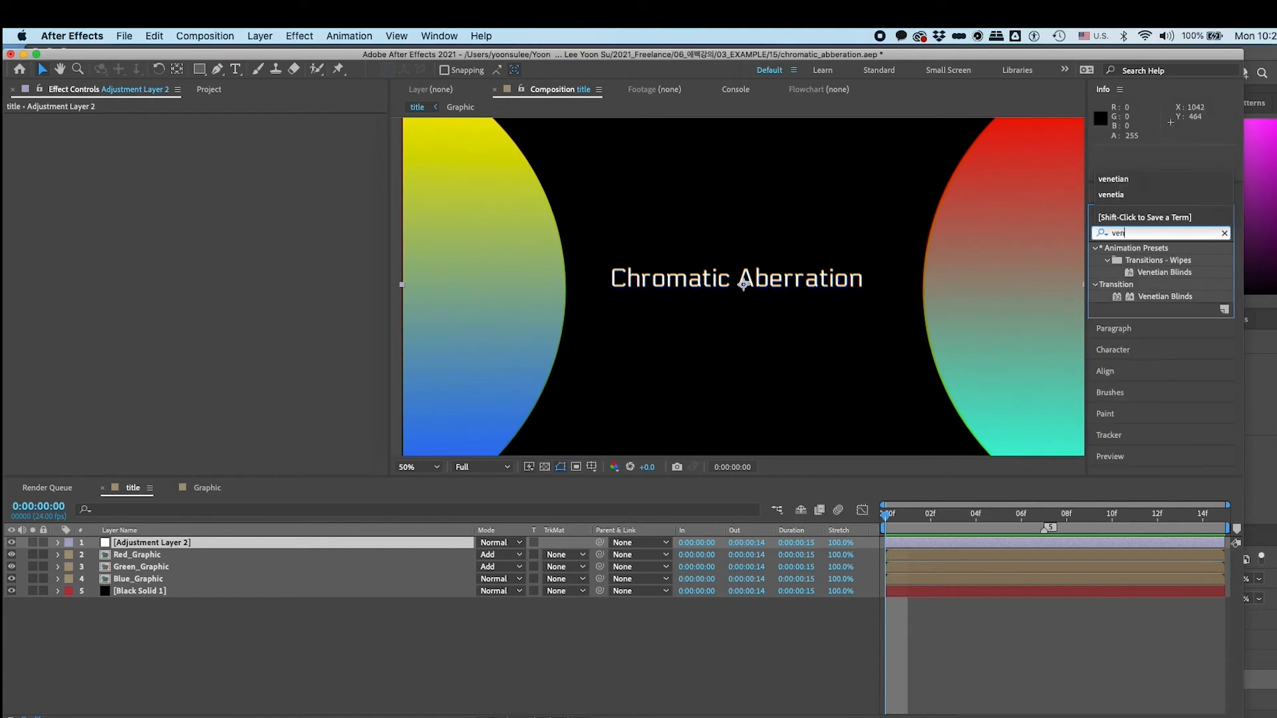
double_click(1161, 299)
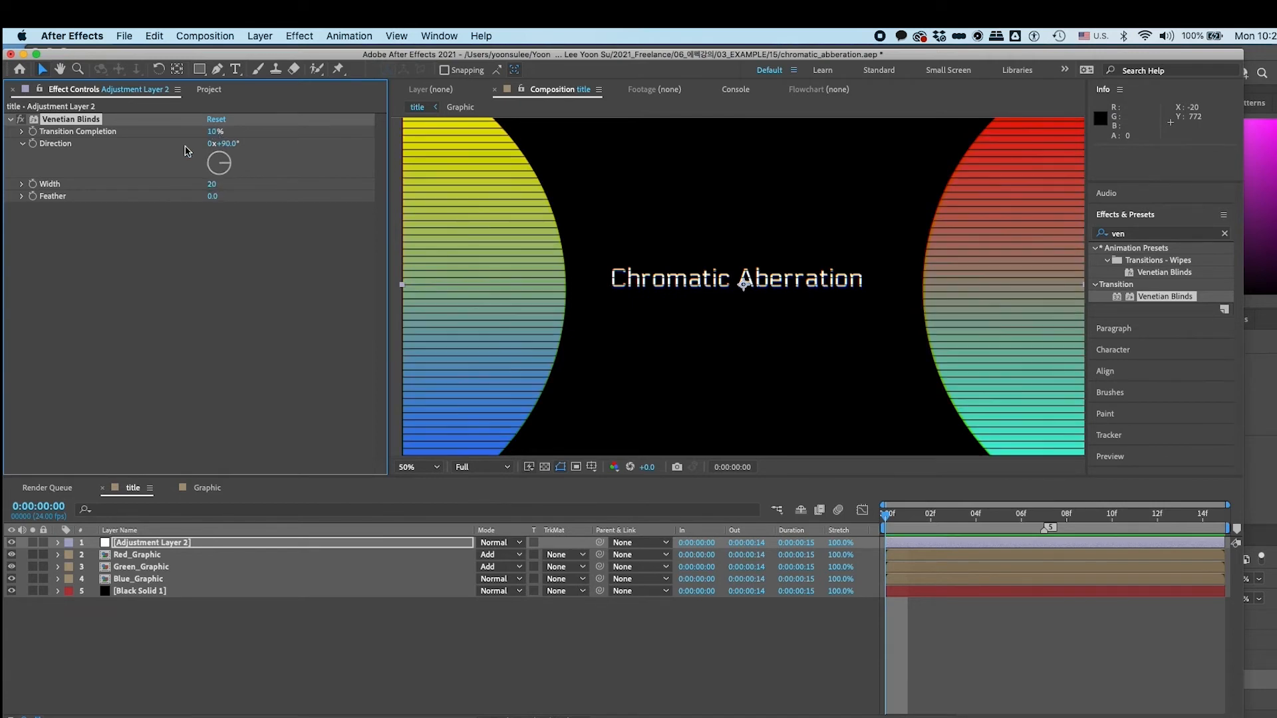
Set the Venetian Blinds Width to 3 and inspect the scan lines on the title text up close.
mouse_move(210, 185)
left_mouse_down()
mouse_move(177, 203)
mouse_move(215, 191)
left_mouse_up()
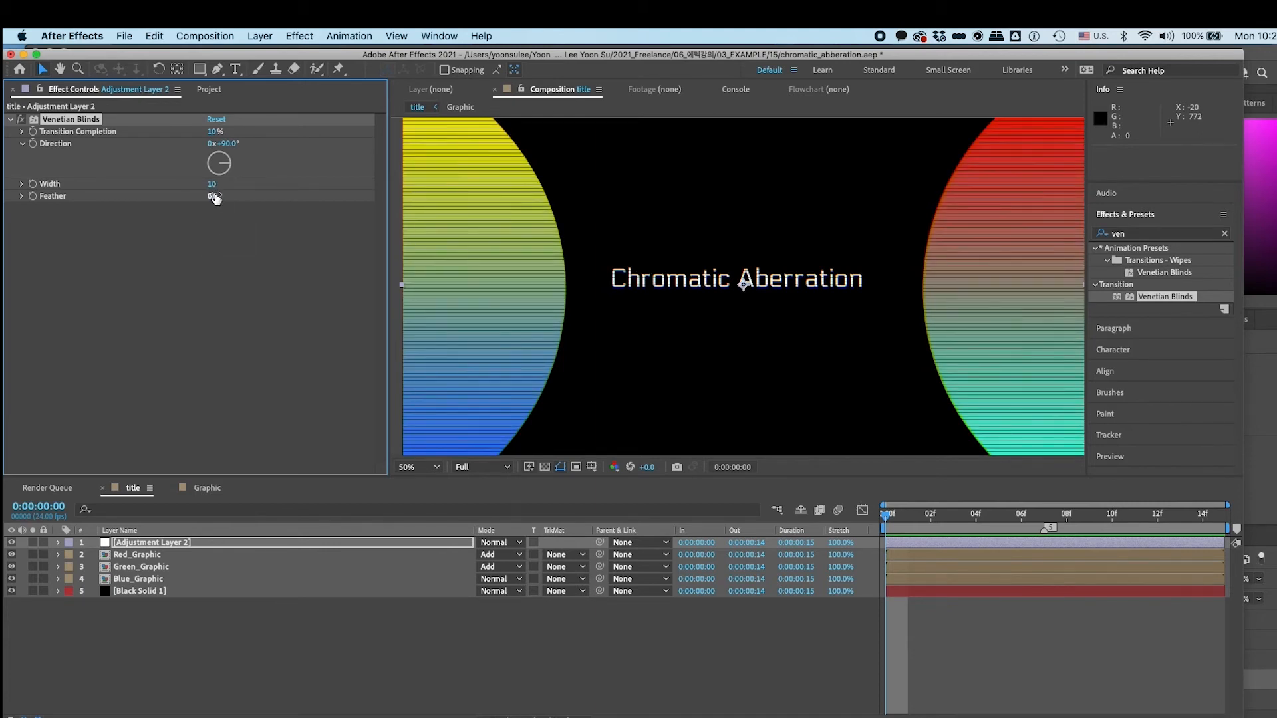
left_click(211, 184)
type("3")
key("Return")
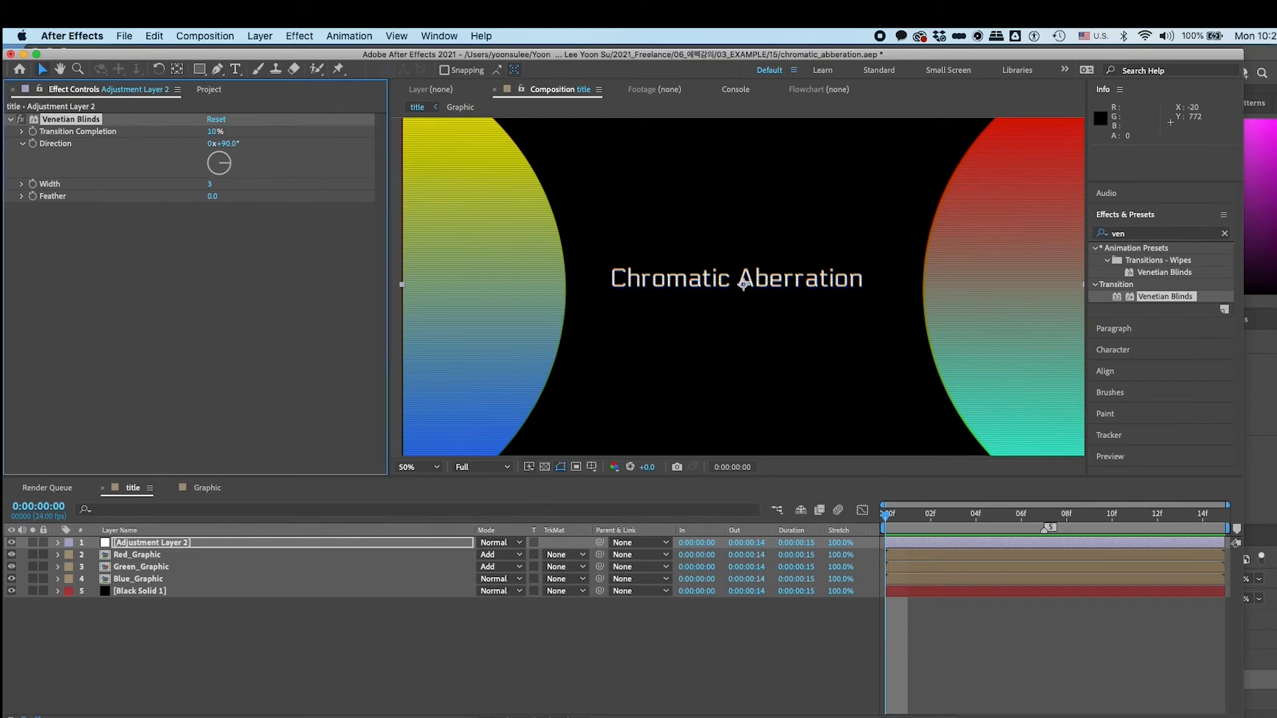
left_click(621, 113)
scroll(636, 379, "up", 4)
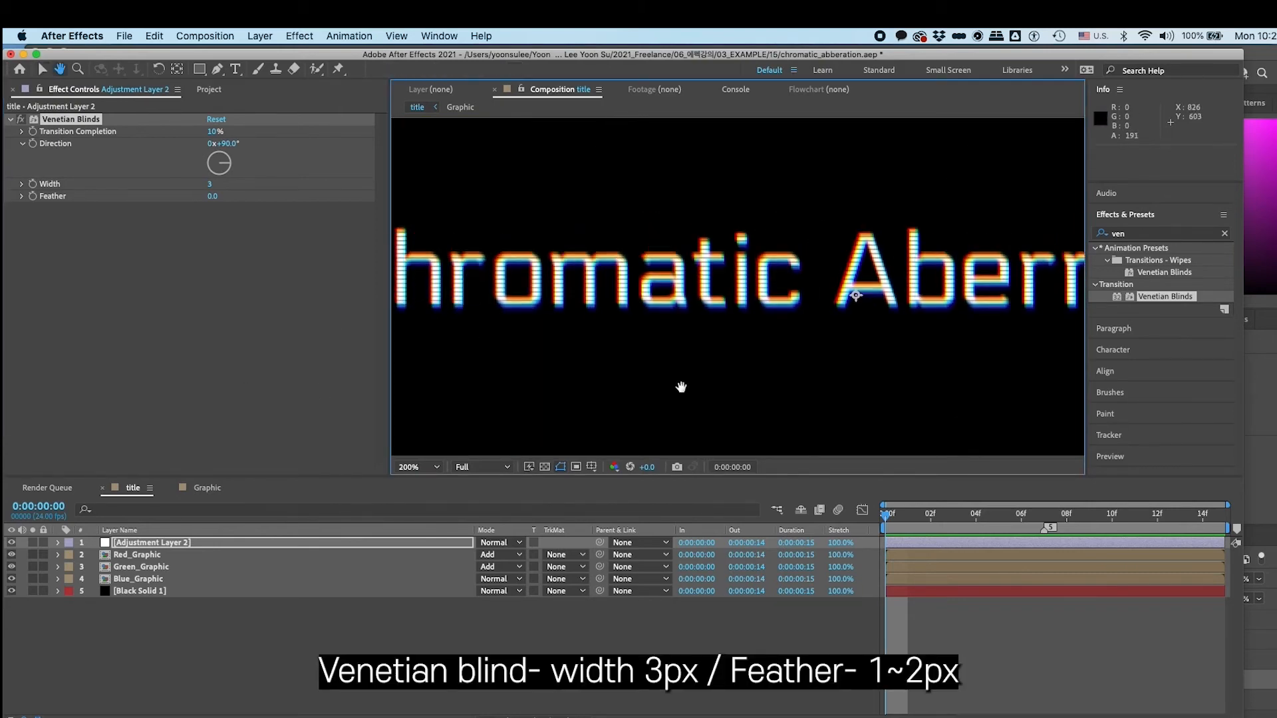
Set the Venetian Blinds Feather to 1.0 and inspect the scan lines over the gradient circle.
left_click_drag(622, 393, 722, 393)
left_click(299, 442)
left_click_drag(491, 347, 676, 356)
key("v")
left_click_drag(211, 196, 214, 200)
left_click(217, 196)
left_click(191, 261)
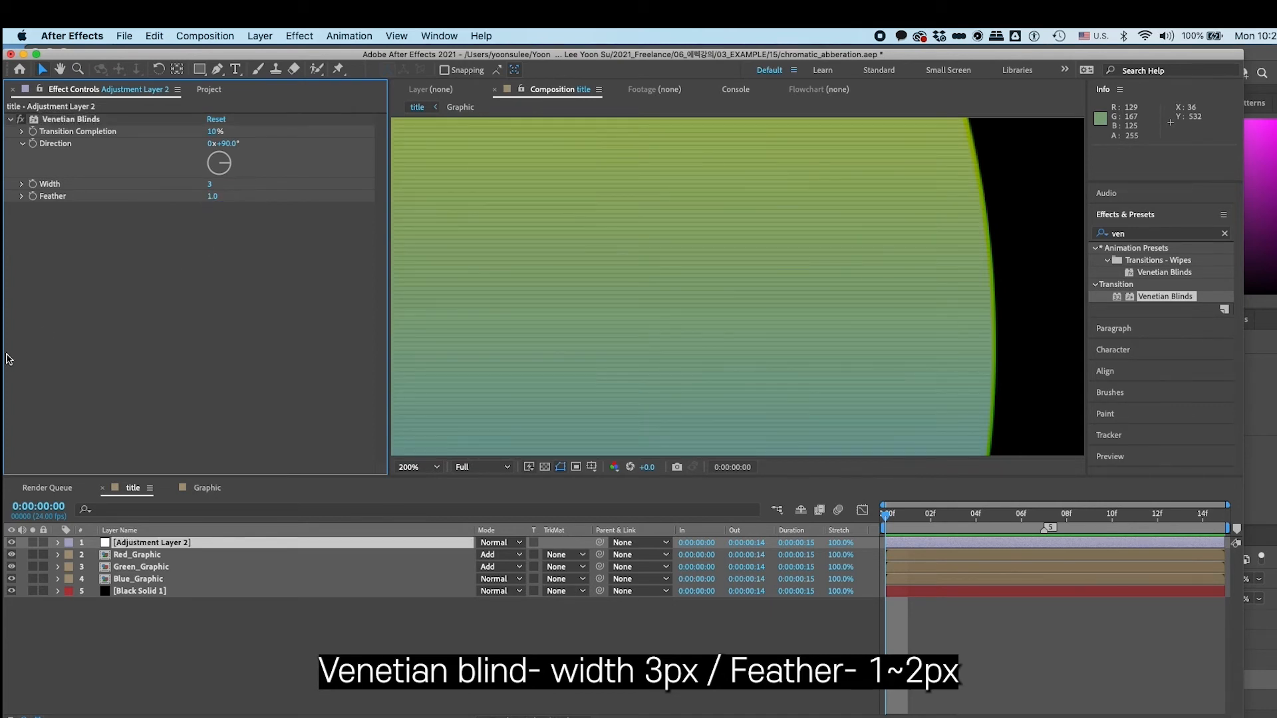
left_click(582, 237)
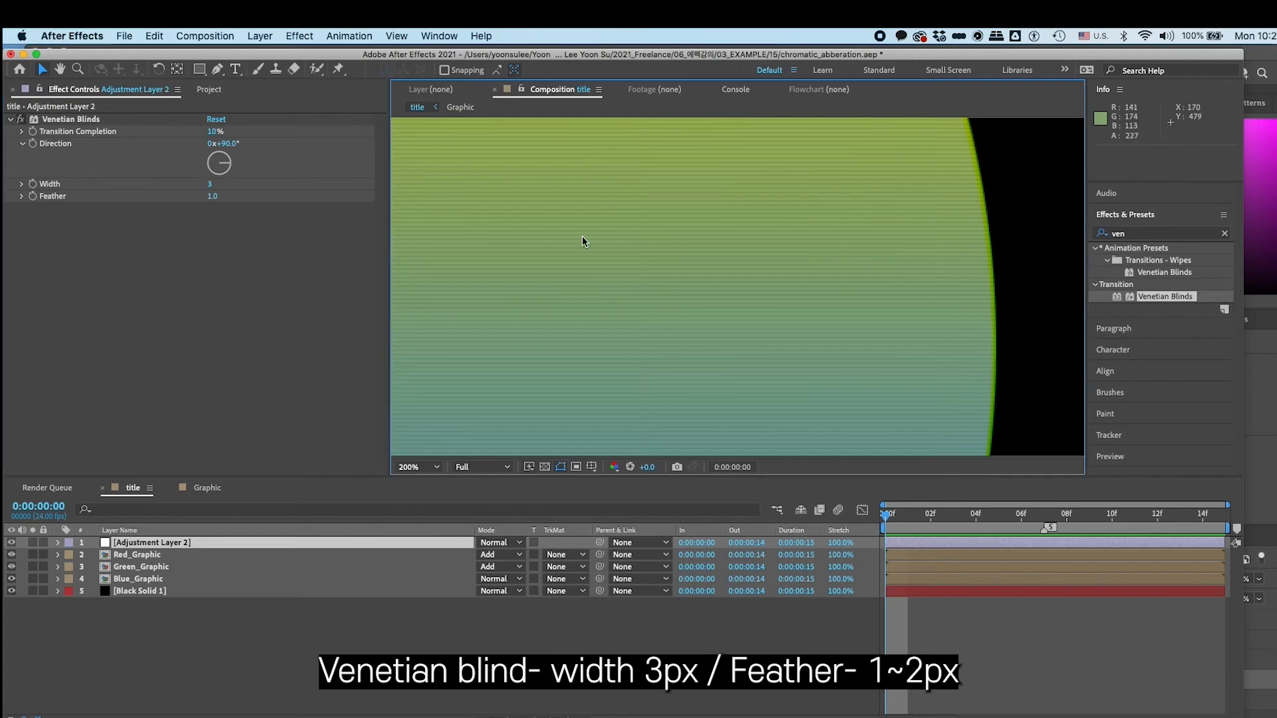
Review the whole title graphic, deselect all layers and save the project.
key("comma")
key("comma")
key("space")
left_click_drag(932, 397, 727, 413)
left_click(622, 520)
key("space")
key("s")
left_click(413, 695)
key("s")
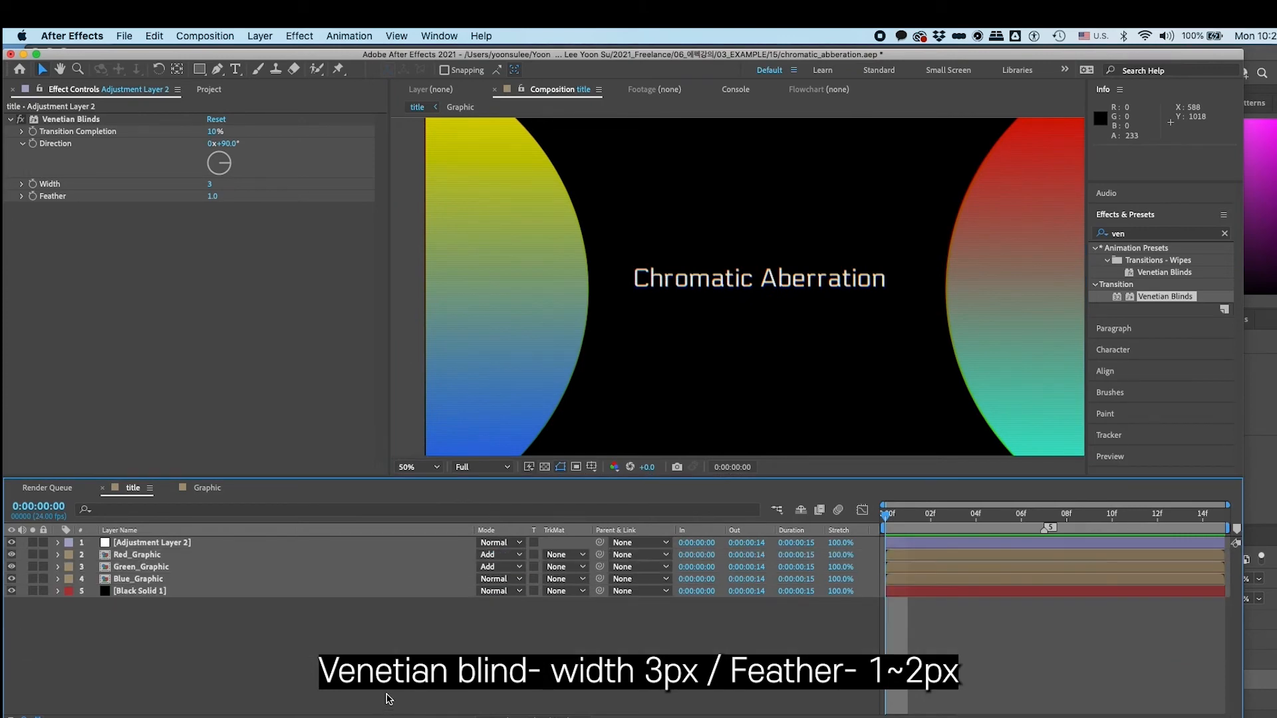
key("super+s")
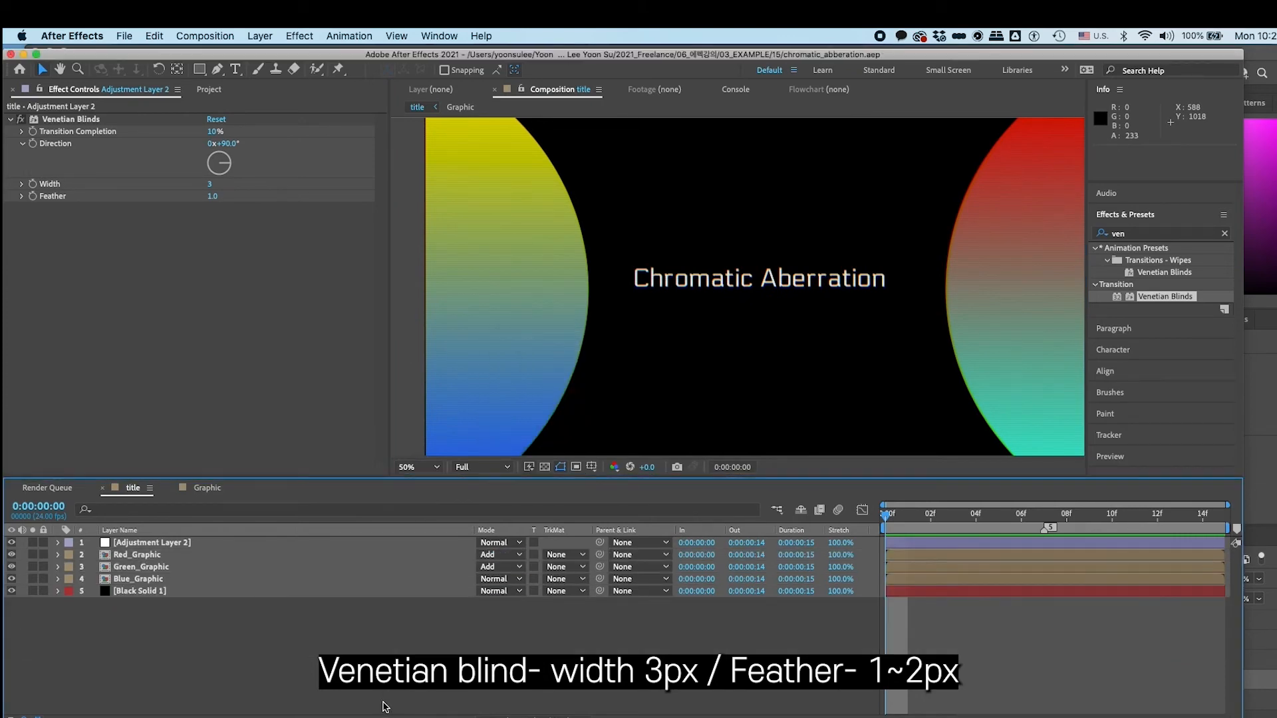
scroll(641, 319, "down", 3)
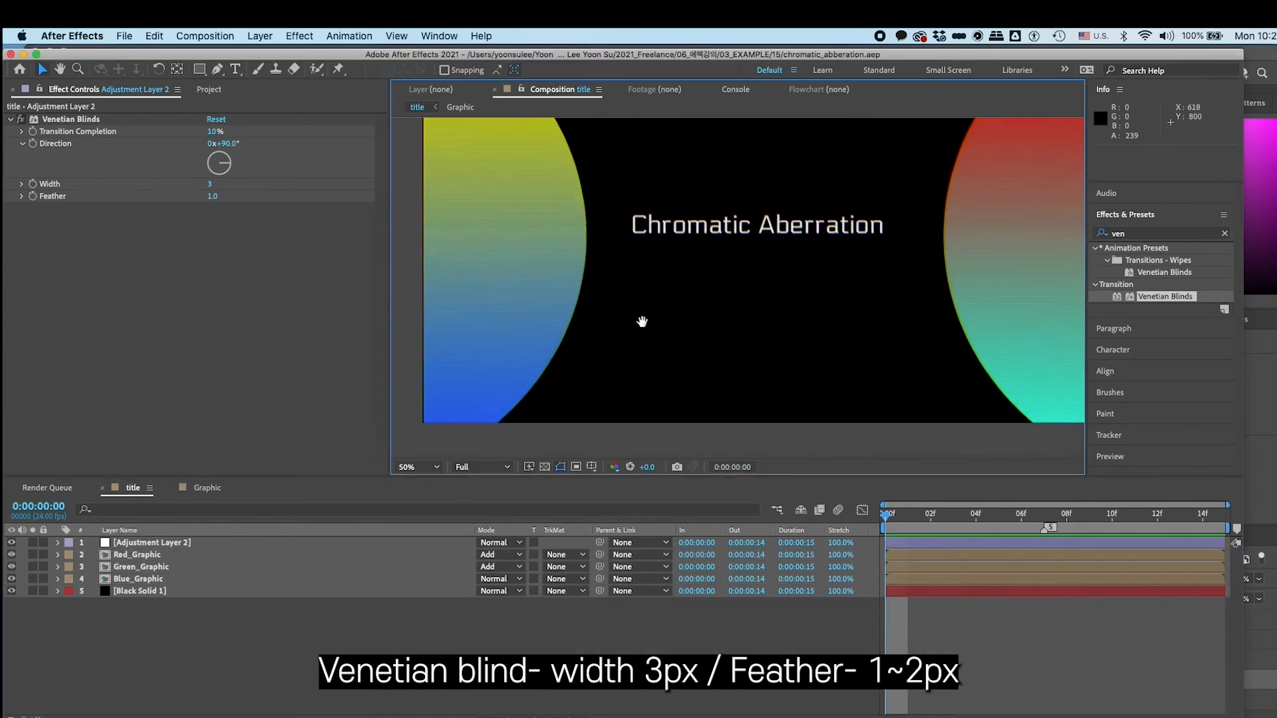
Set Blue_Graphic's Scale to 101%.
left_click(224, 582)
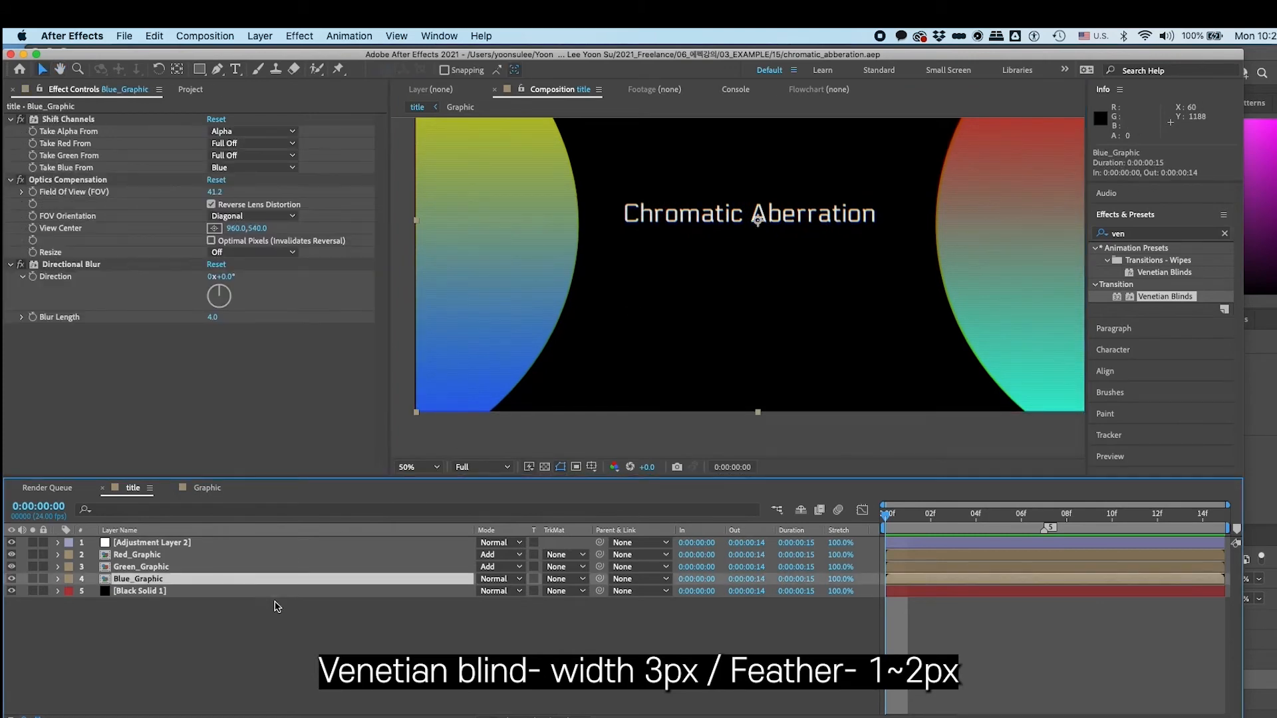
key("s")
left_click(500, 591)
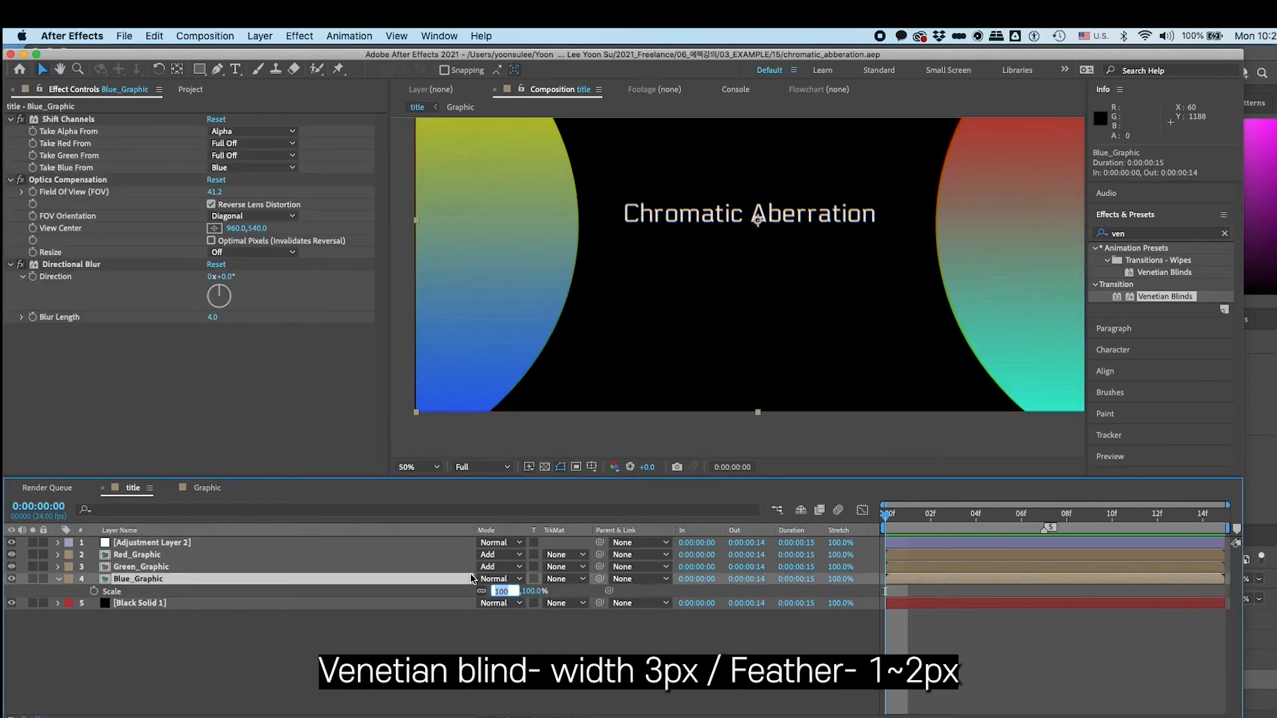
key("Up")
left_click(262, 673)
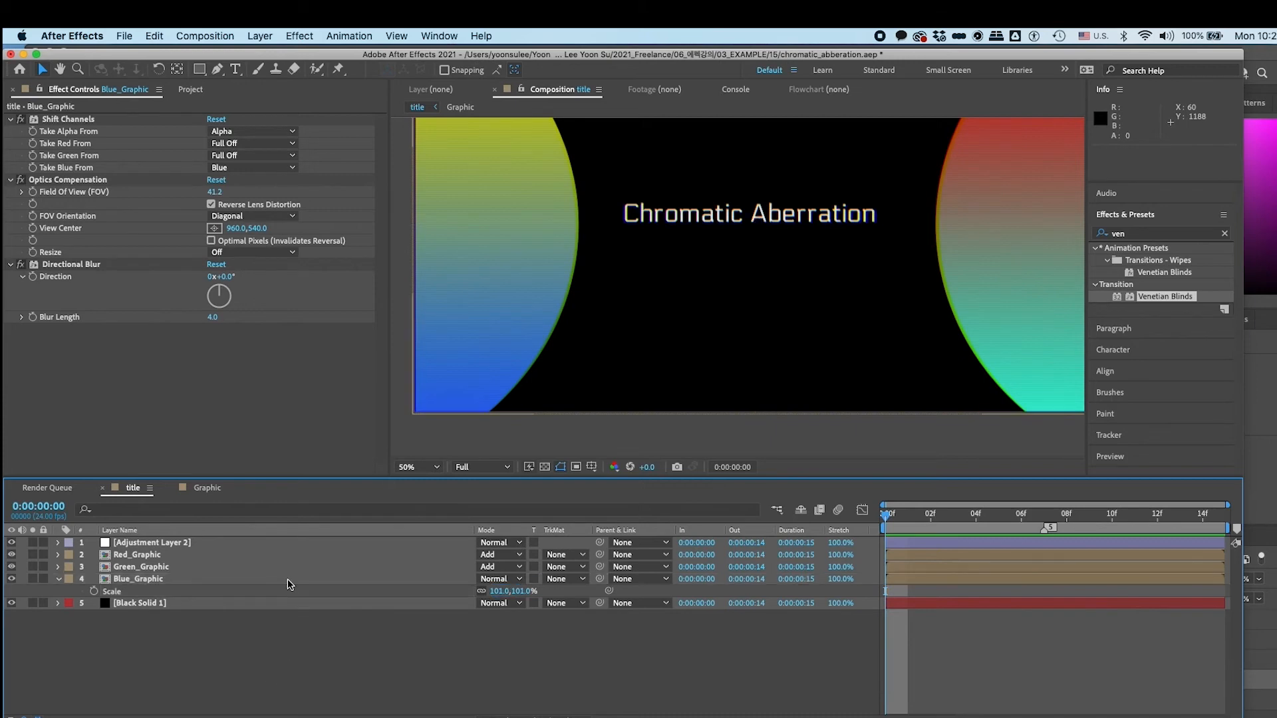
Set Green_Graphic's Scale to 101%.
left_click(286, 566)
key("s")
left_click(495, 579)
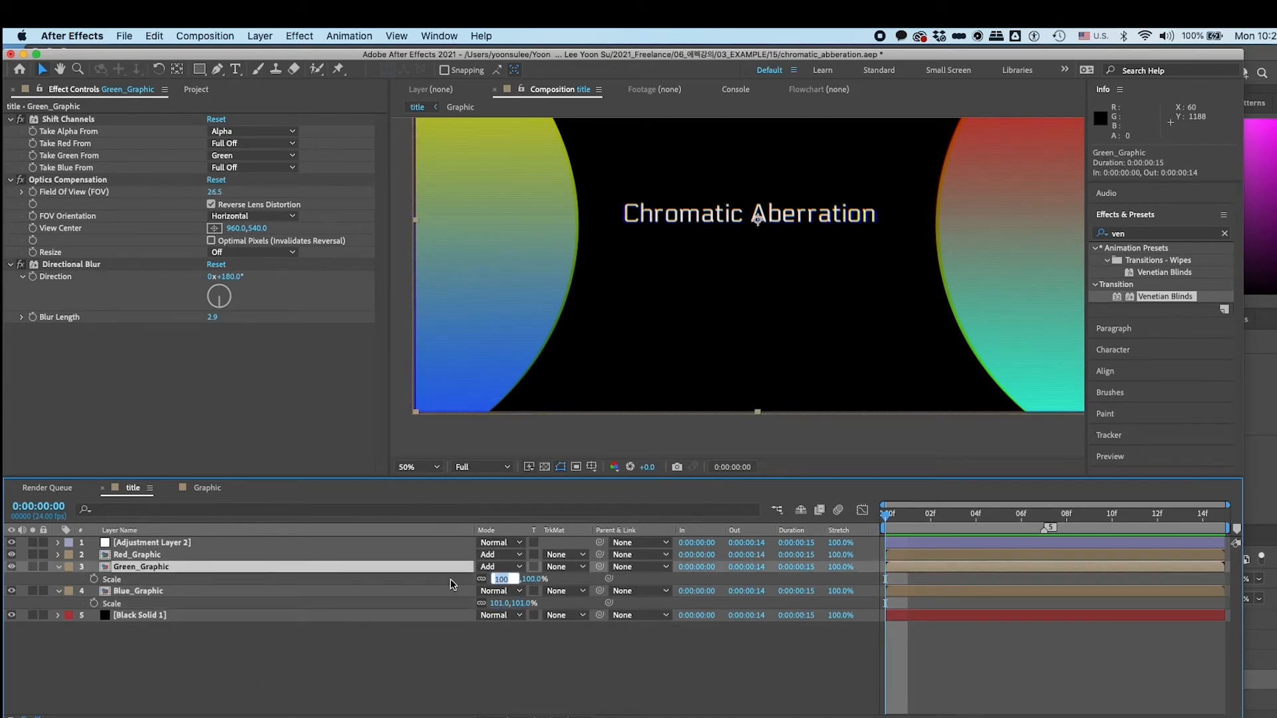
key("Up")
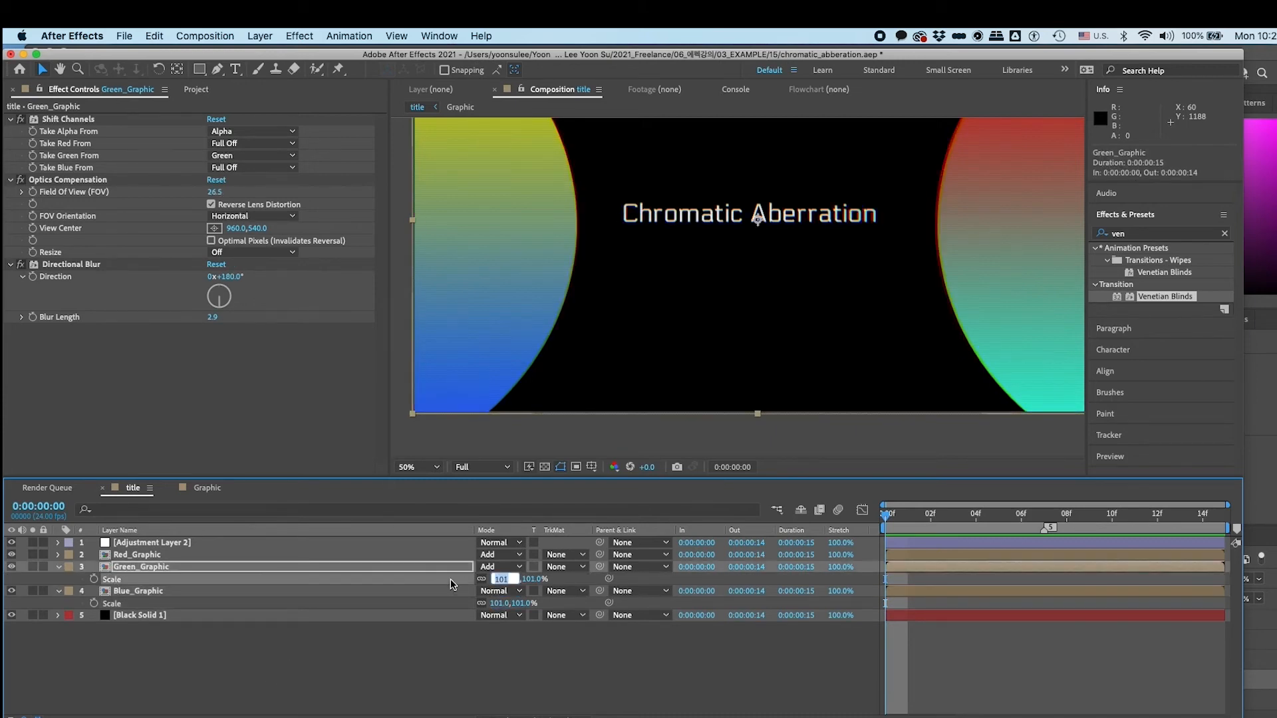
left_click(314, 664)
Set Red_Graphic's Scale to 101%.
left_click(421, 555)
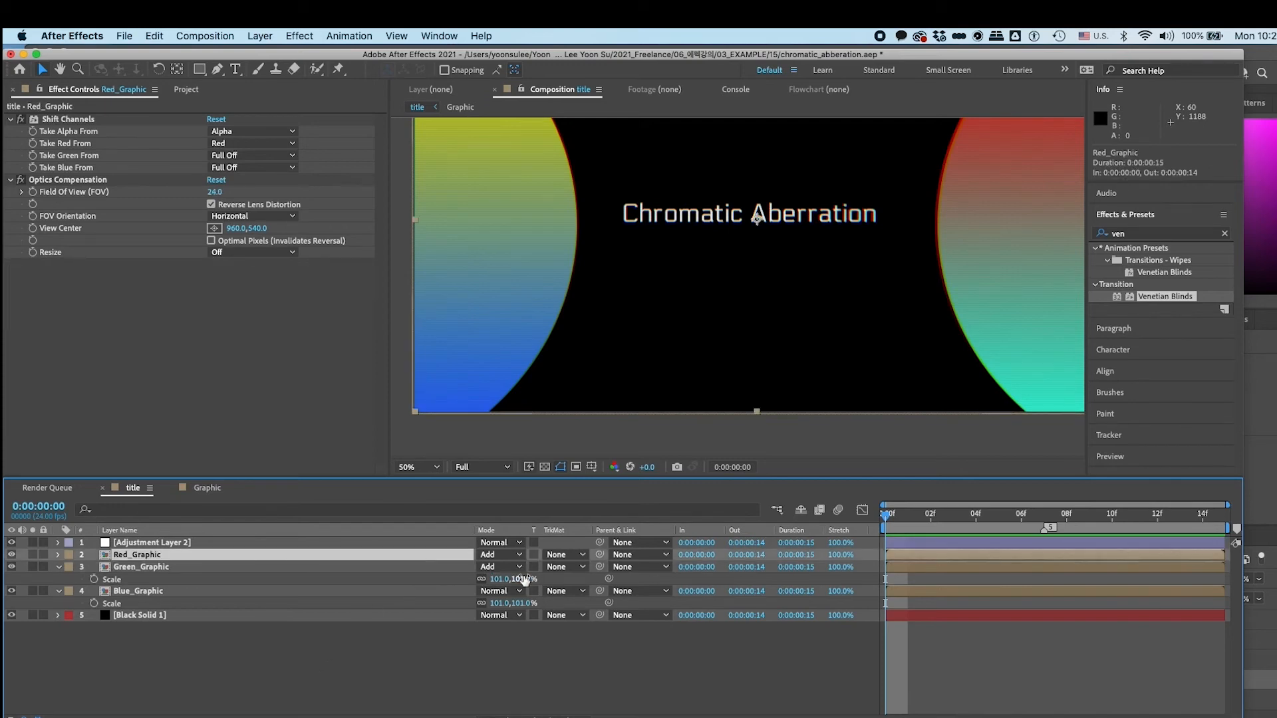
key("s")
left_click(493, 567)
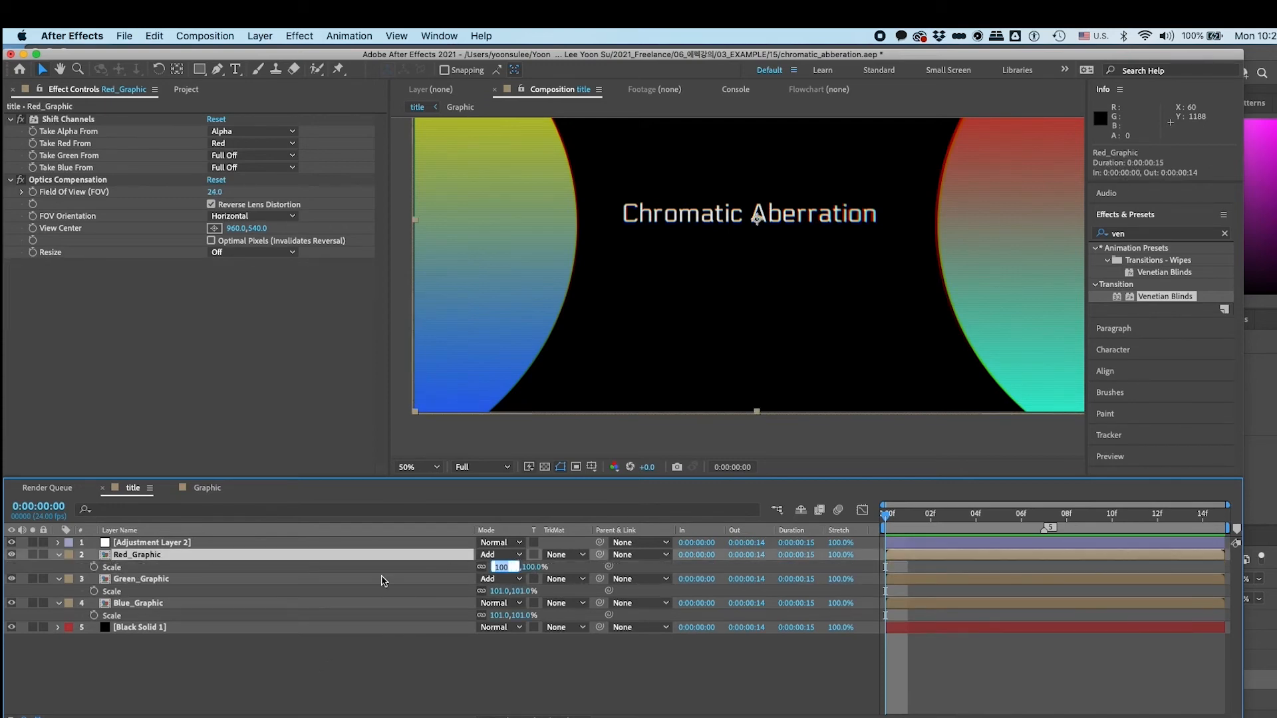
type("101")
key("Return")
left_click(402, 628)
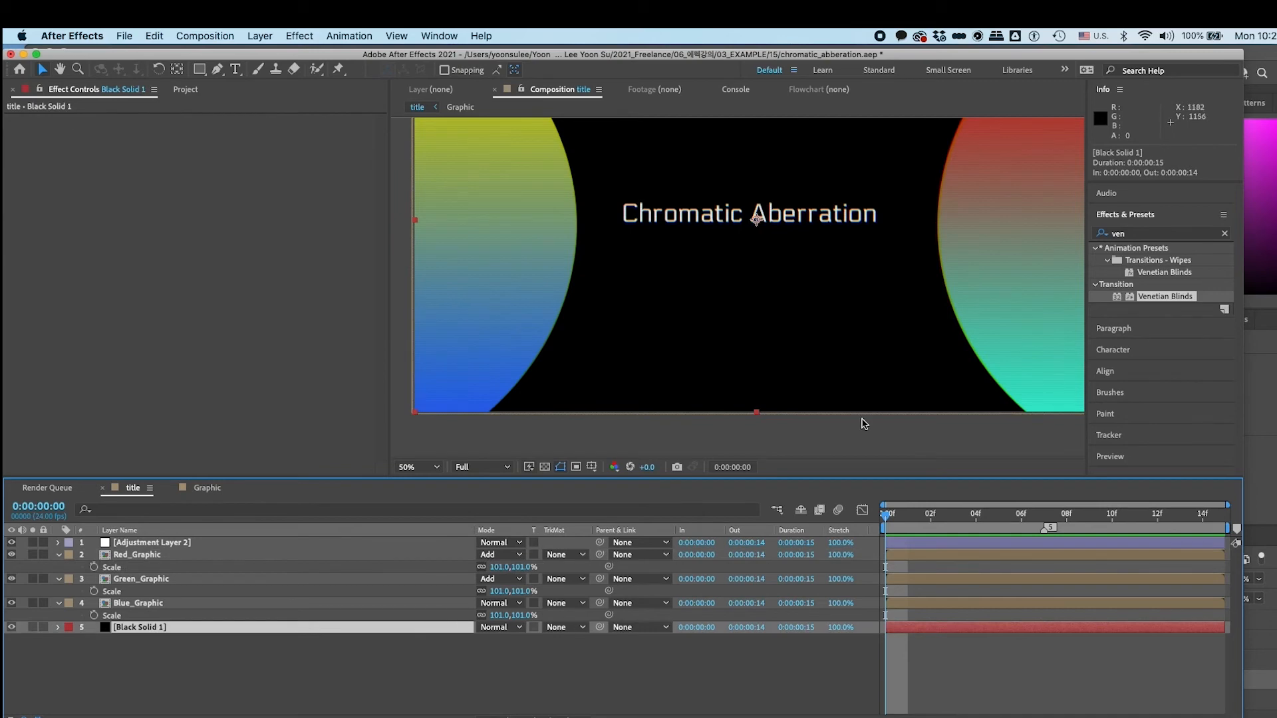
Set the Field of View of Red_Graphic's Optics Compensation to 33.1.
left_click(907, 453)
key("space")
left_click_drag(991, 381, 825, 467)
key("period")
key("space")
left_click_drag(627, 404, 1055, 281)
left_click_drag(513, 336, 713, 405)
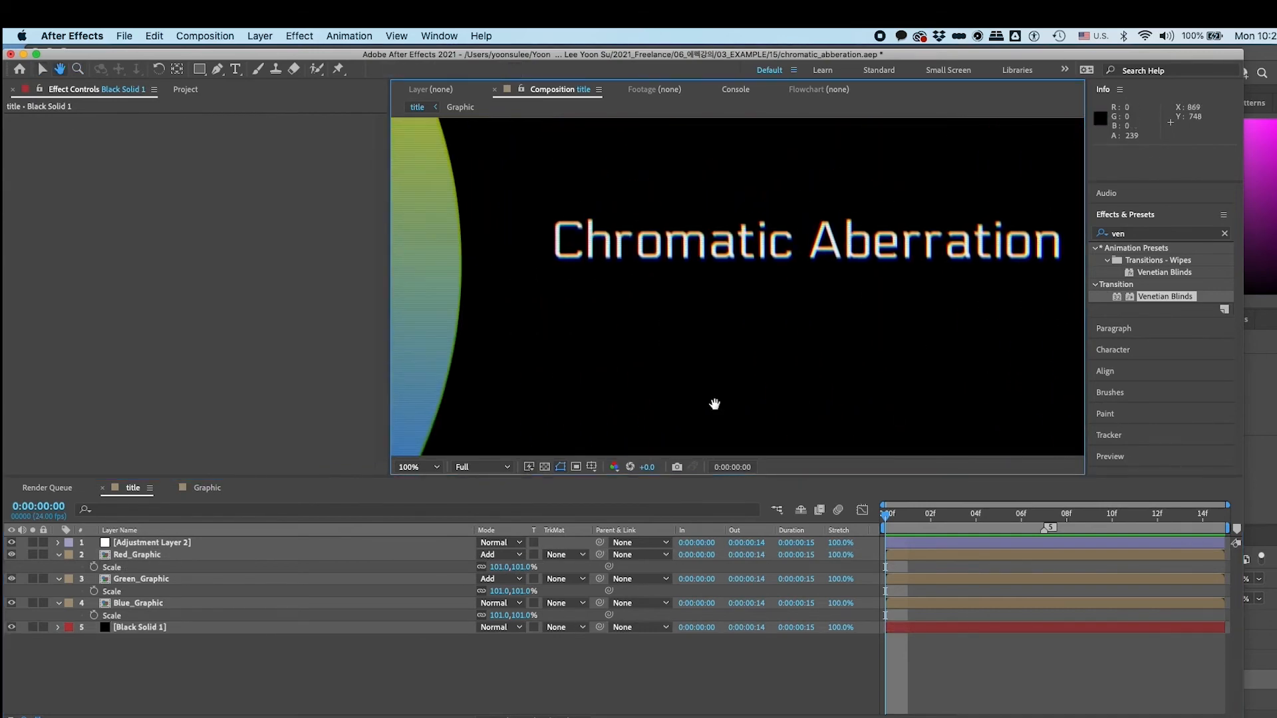
left_click(247, 557)
left_click_drag(217, 195, 246, 192)
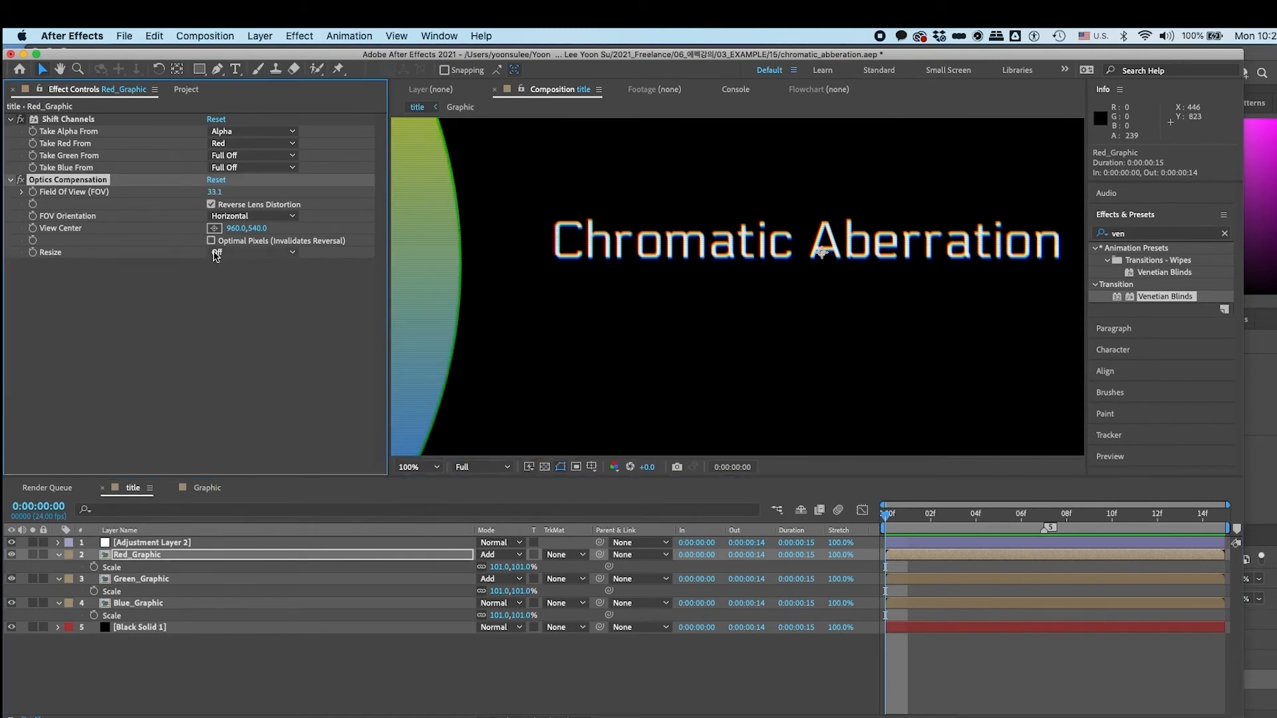
Inspect the title's color fringing up close and as a whole, and save the project.
key("period")
key("period")
left_click_drag(534, 272, 577, 350)
key("comma")
key("comma")
key("comma")
key("comma")
key("super+s")
left_click(545, 701)
left_click_drag(897, 391, 708, 412)
left_click(612, 708)
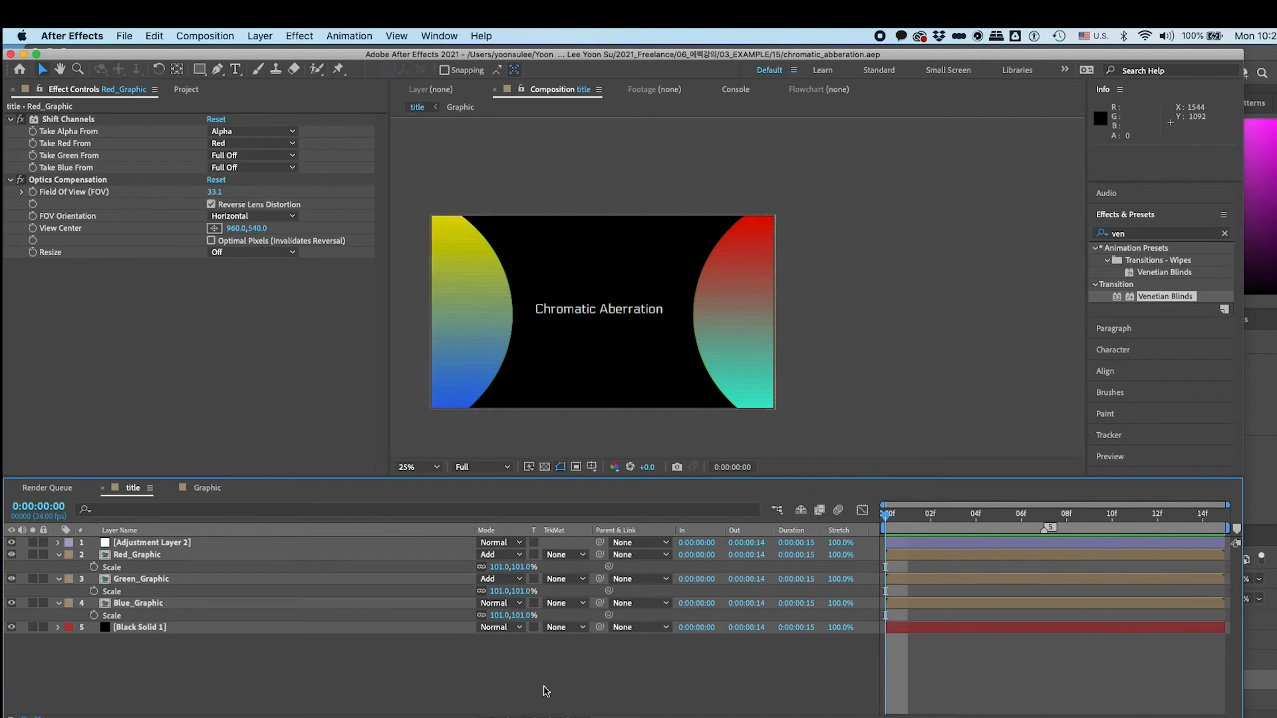
In the Graphic composition, draw a small FFFFFF-filled rectangle bar under the start of the Chromatic Aberration text.
left_click(218, 489)
left_click(560, 468)
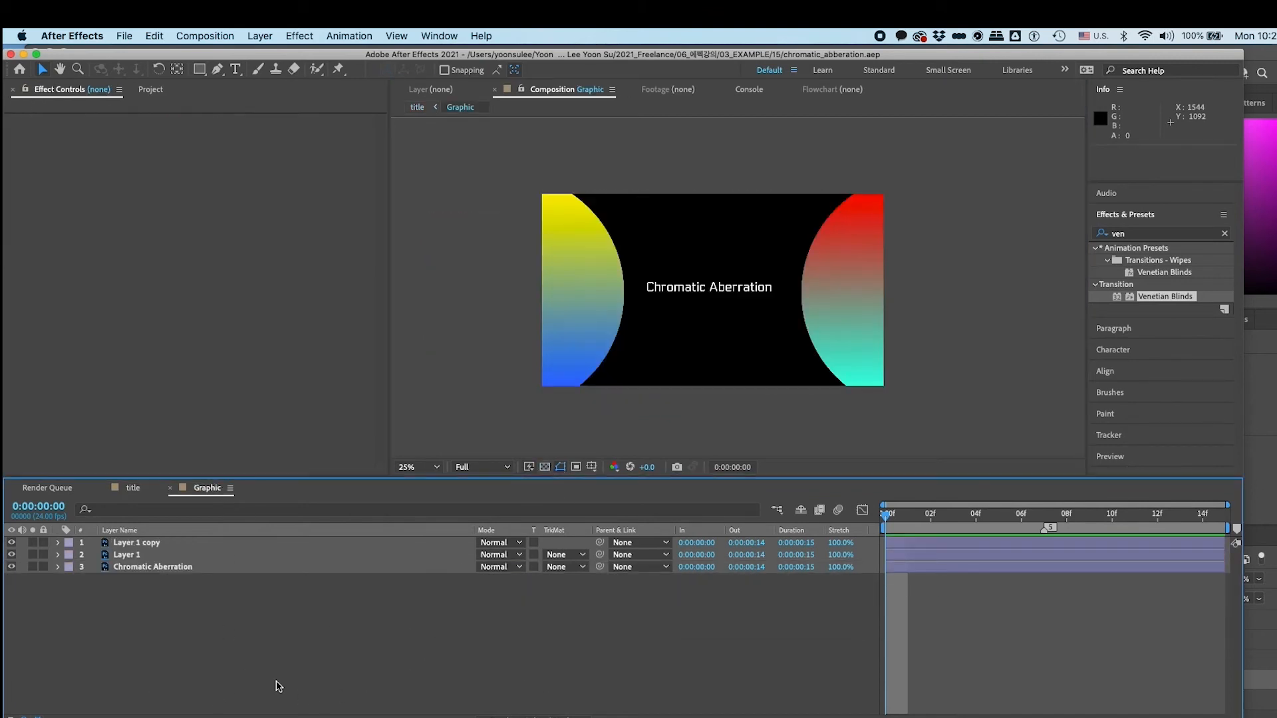
key("period")
key("q")
left_click(446, 69)
type("ffffff")
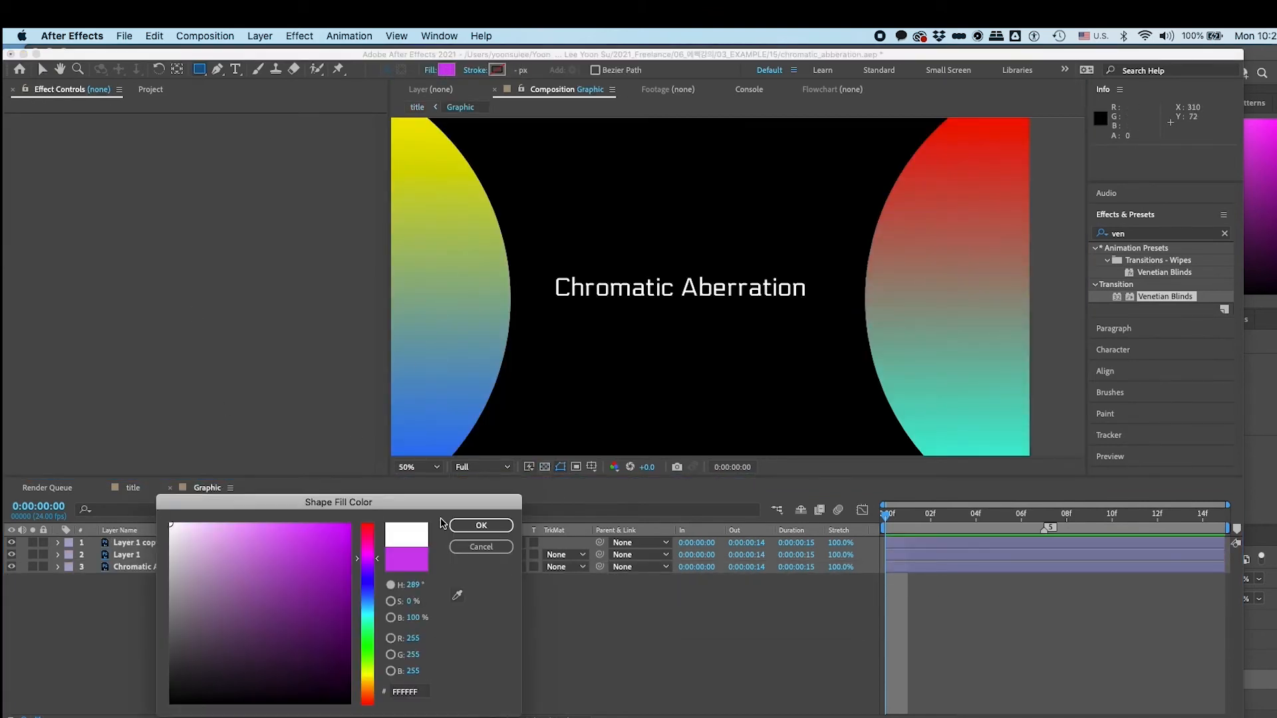
key("Return")
left_click_drag(556, 304, 594, 311)
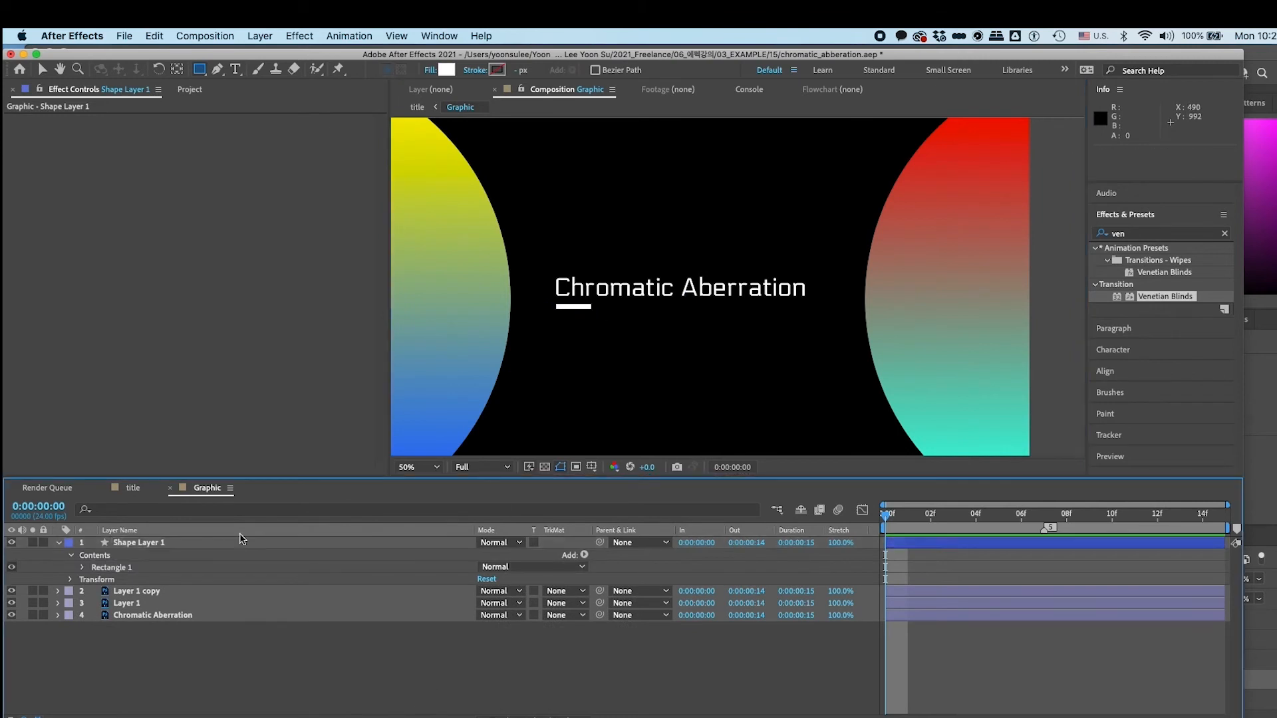
Move the white bar's anchor point to the center of the bar.
key("period")
left_click_drag(513, 376, 695, 370)
key("y")
left_click_drag(828, 295, 602, 322)
Keyframe the bar's horizontal Scale at 100% on frame 0, 228% on frame 7 and 44% on frame 14.
left_click(197, 543)
key("h")
left_click_drag(506, 399, 553, 381)
key("s")
left_click(94, 555)
left_click_drag(902, 516, 1044, 532)
left_click_drag(500, 555, 542, 554)
left_click(919, 553)
left_click_drag(1045, 517, 1203, 525)
left_click_drag(500, 555, 450, 565)
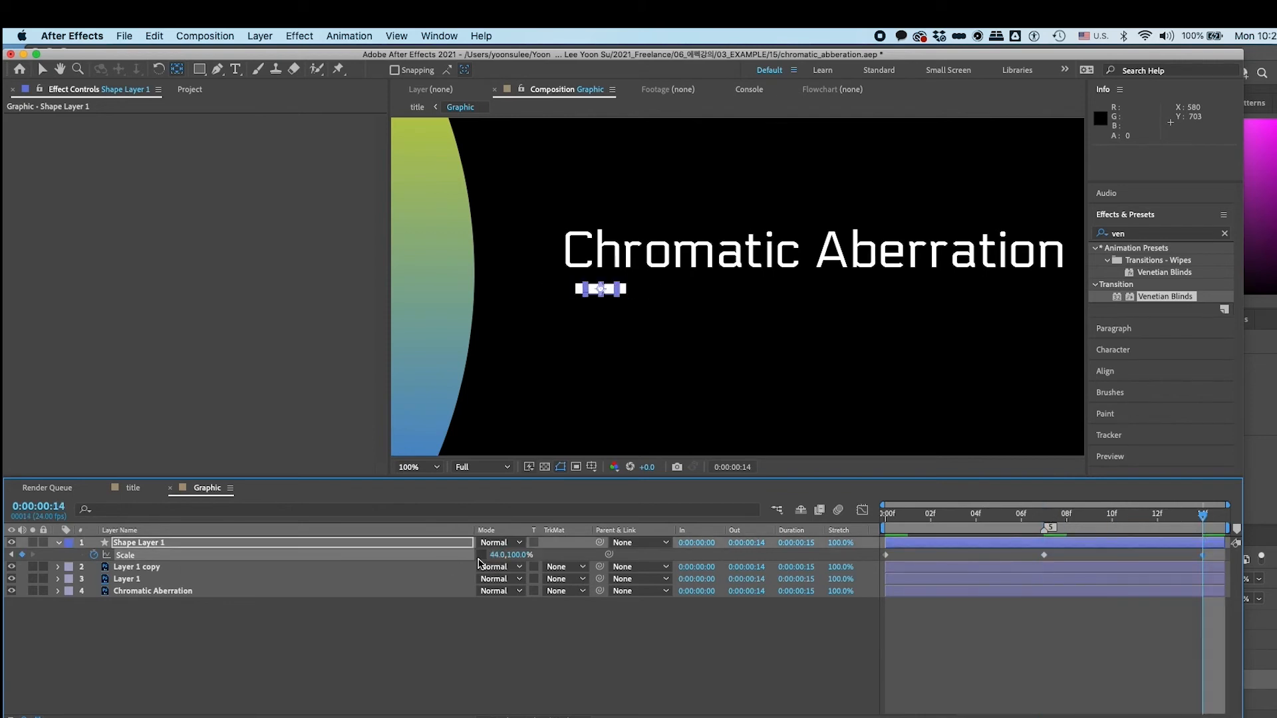
Preview the bar animation and retime its three Scale keyframes to frames 3, 10 and 15.
left_click(454, 652)
left_click_drag(1068, 523, 1039, 523)
key("space")
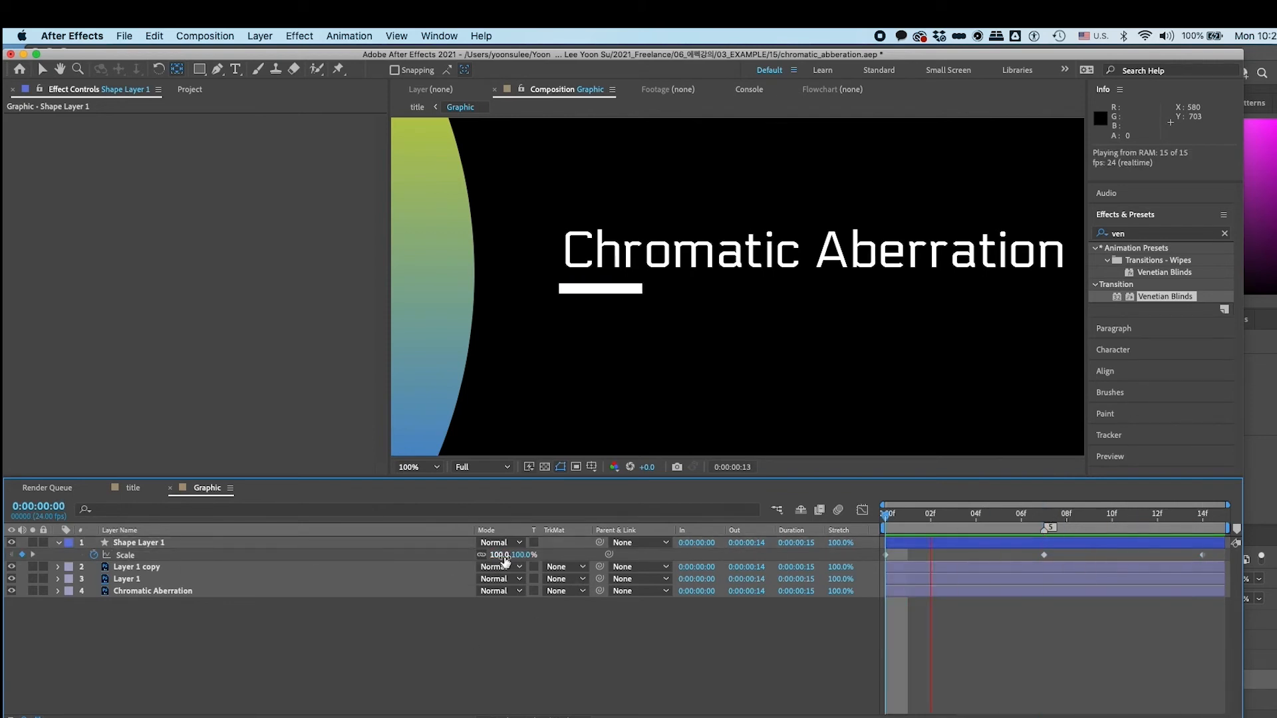
left_click_drag(1043, 554, 1112, 556)
left_click_drag(1202, 555, 1226, 556)
left_click(1203, 522)
key("Home")
left_click_drag(936, 561, 954, 558)
Copy the bar's last Scale keyframe to frame 0 and preview the animation.
left_click(1224, 556)
key("super+c")
key("super+v")
left_click(766, 635)
key("space")
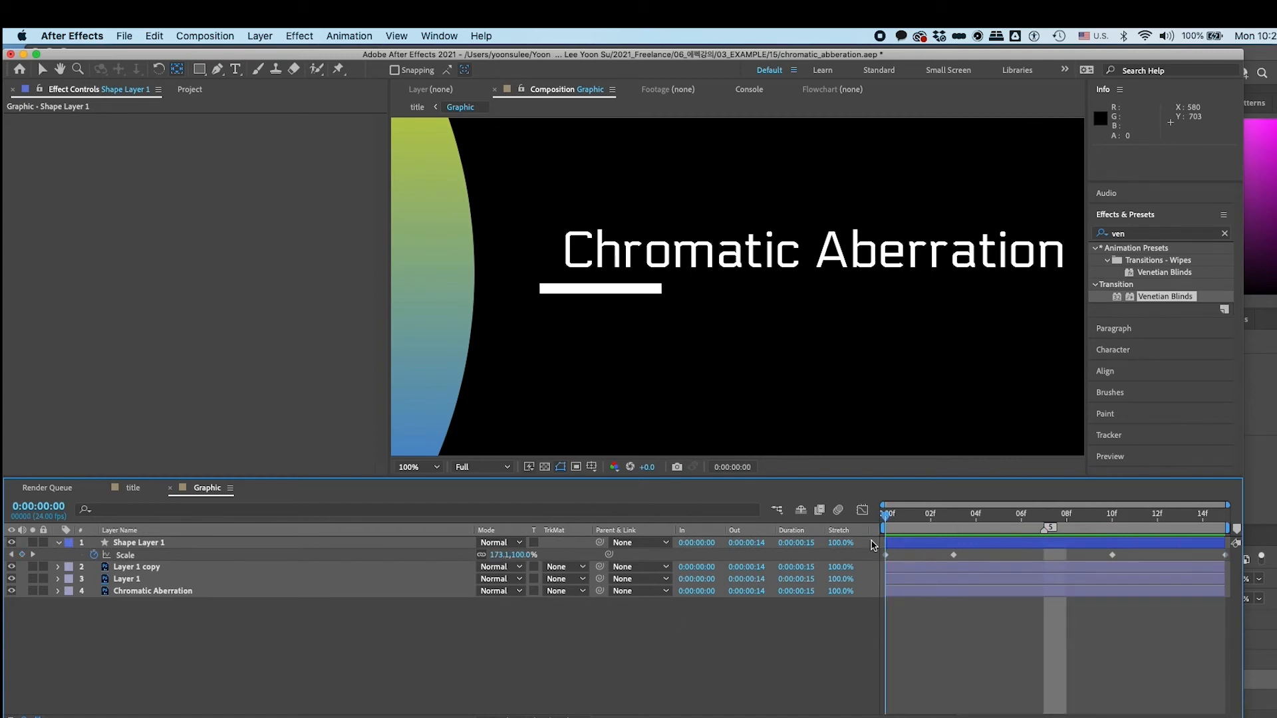
Apply Easy Ease to Shape Layer 1's Scale keyframes and open their curves in the Graph Editor.
left_click(980, 543)
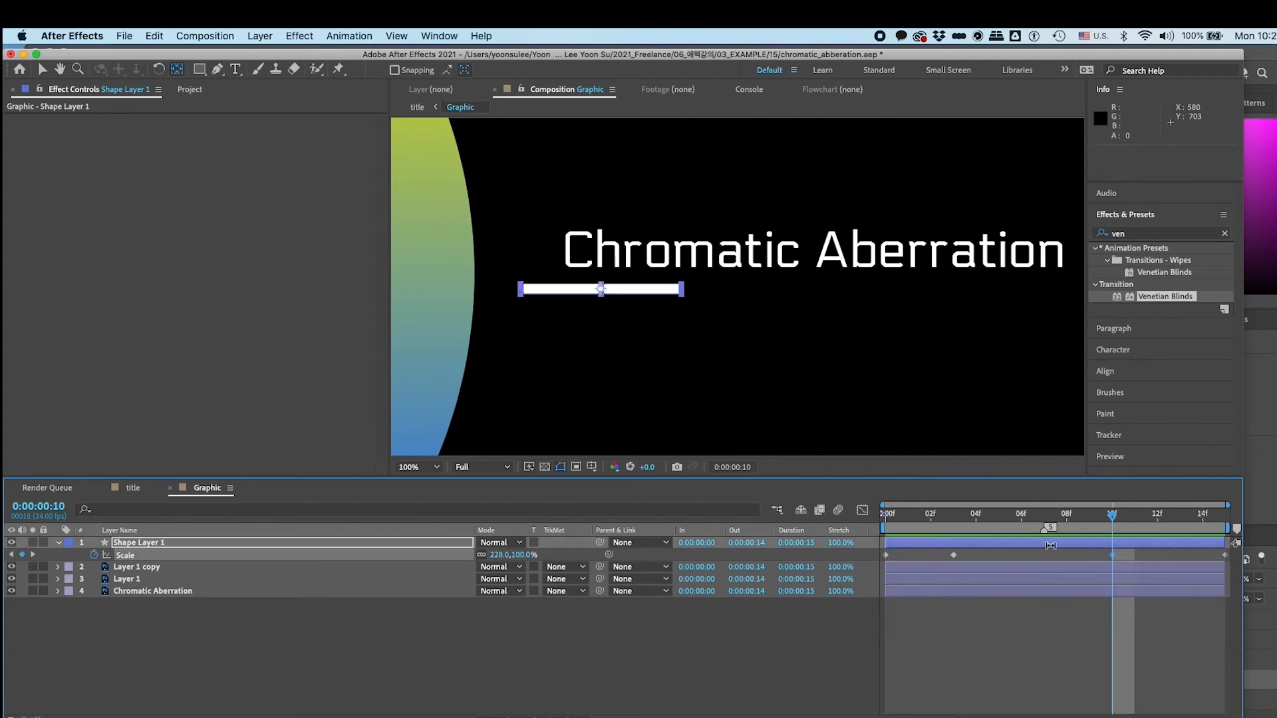
left_click(862, 509)
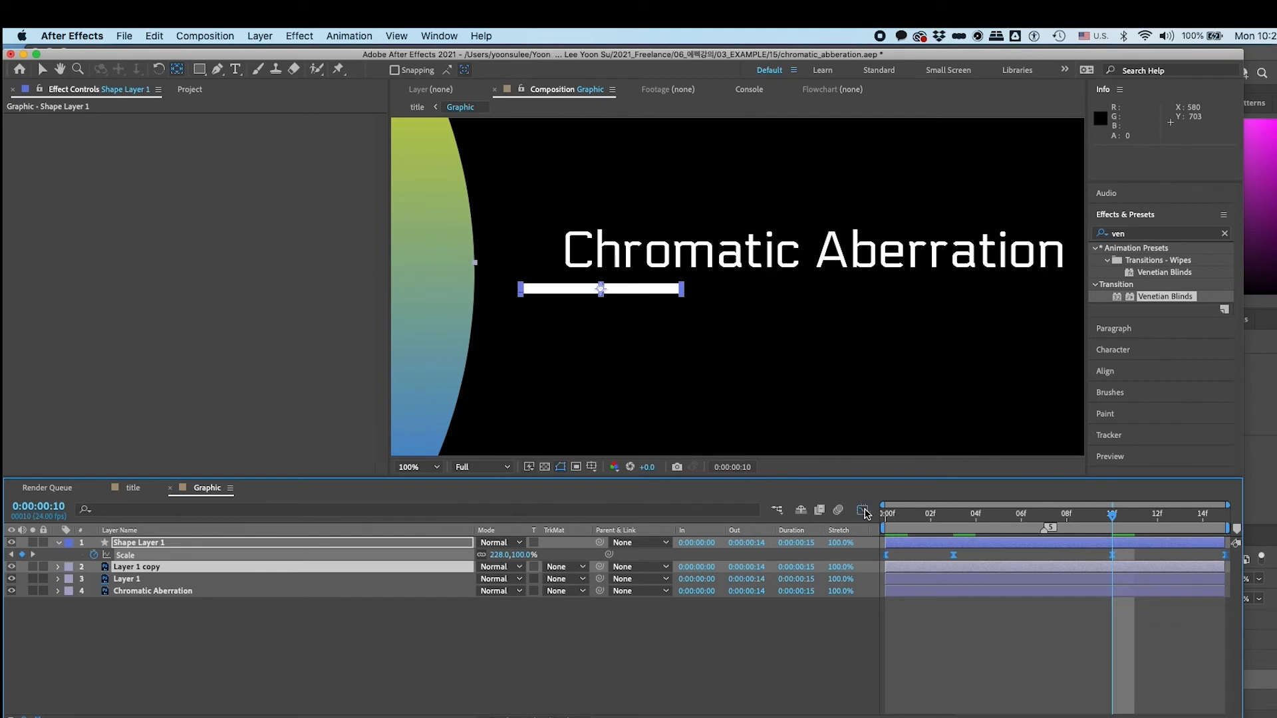
right_click(1134, 594)
left_click(1175, 607)
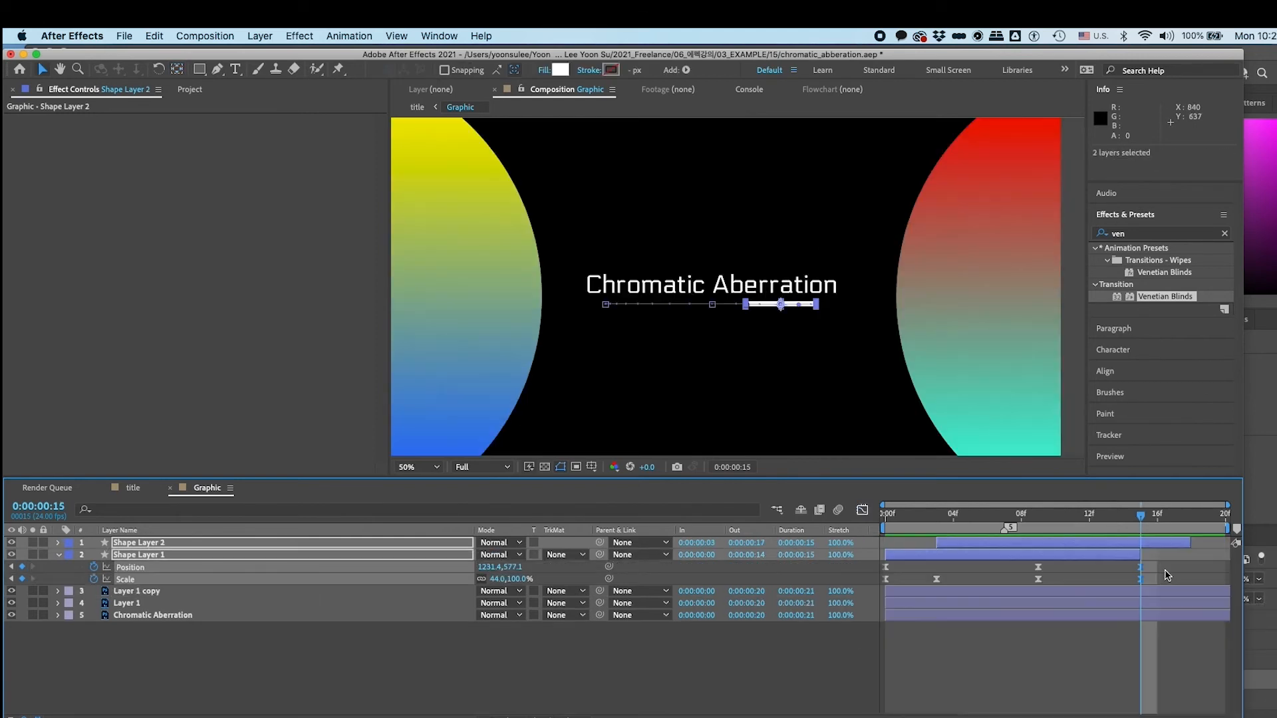
Move the last Position and Scale keyframes of both shape layers to frames 14 and 17 and preview the motion.
key("u")
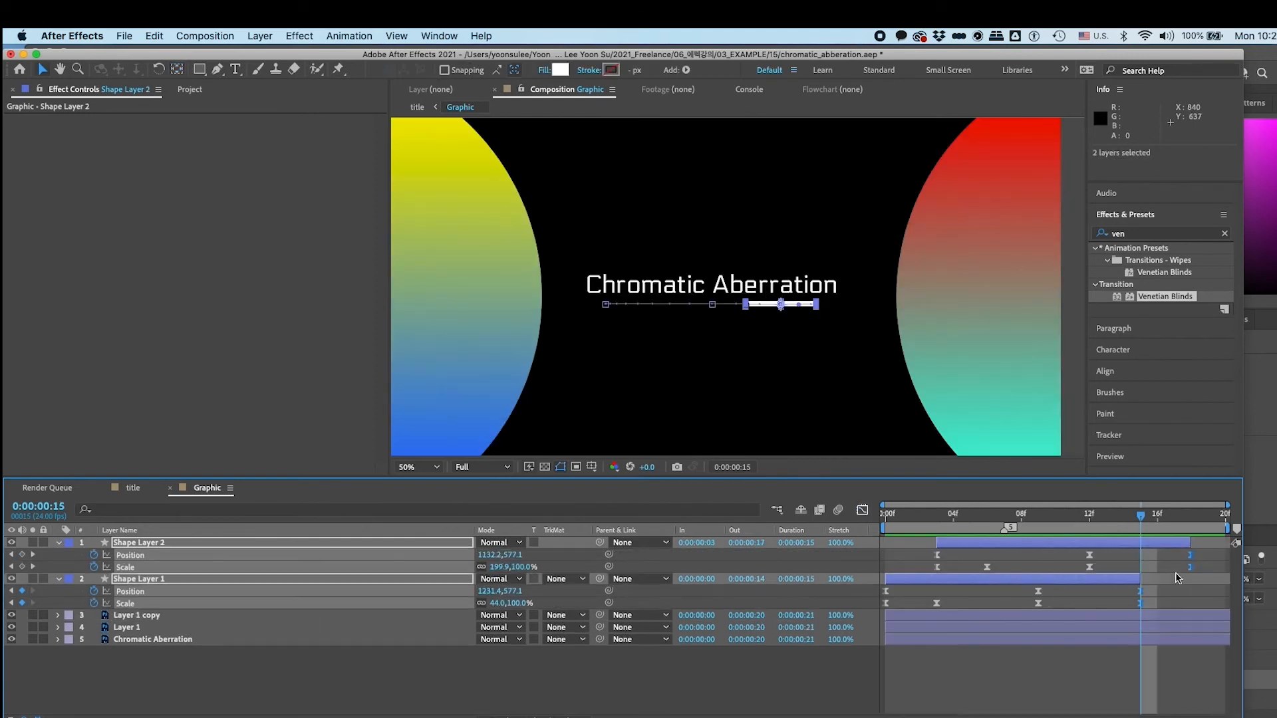
left_click_drag(1157, 587, 1199, 551)
key("alt+Left")
key("alt+Left")
left_click(1176, 583)
key("space")
key("space")
In the Graph Editor, lower the speed of Shape Layer 1's final Position keyframe to about zero.
left_click(1124, 518)
left_click_drag(1109, 587, 1129, 673)
key("shift+F3")
left_click(1143, 619)
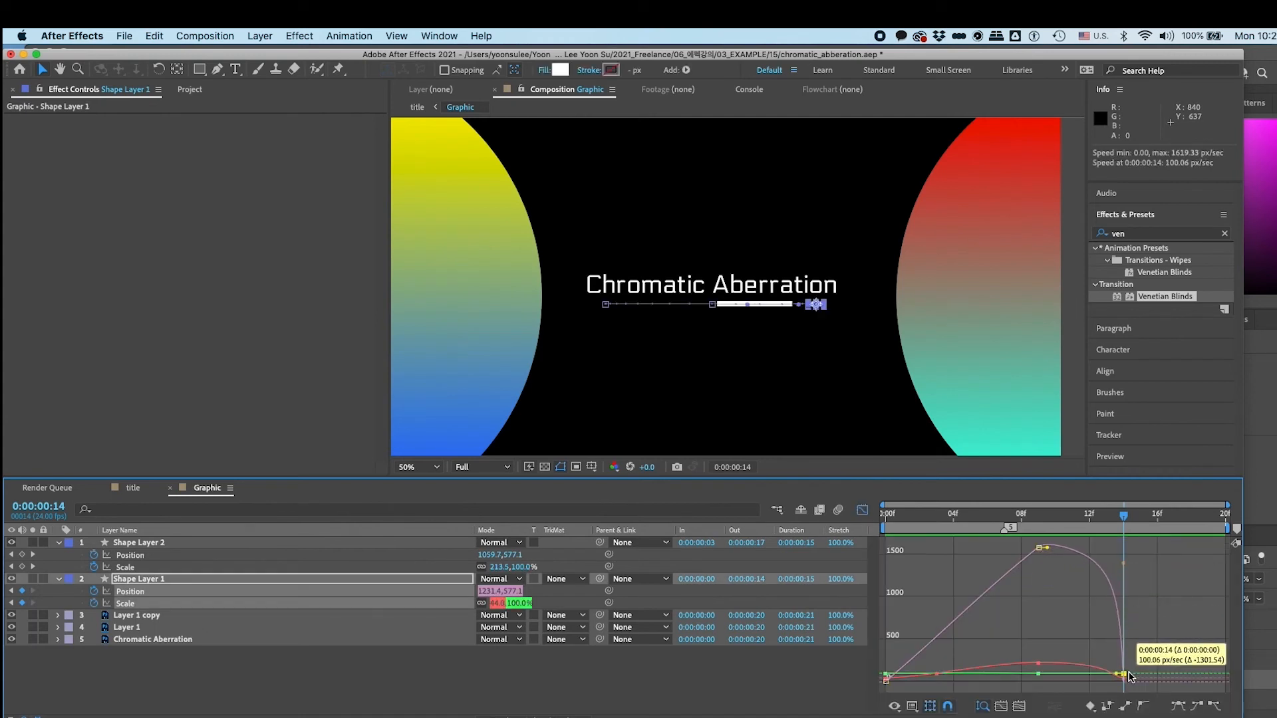
left_click(1125, 675)
left_click(1158, 660)
scroll(1149, 676, "up", 3)
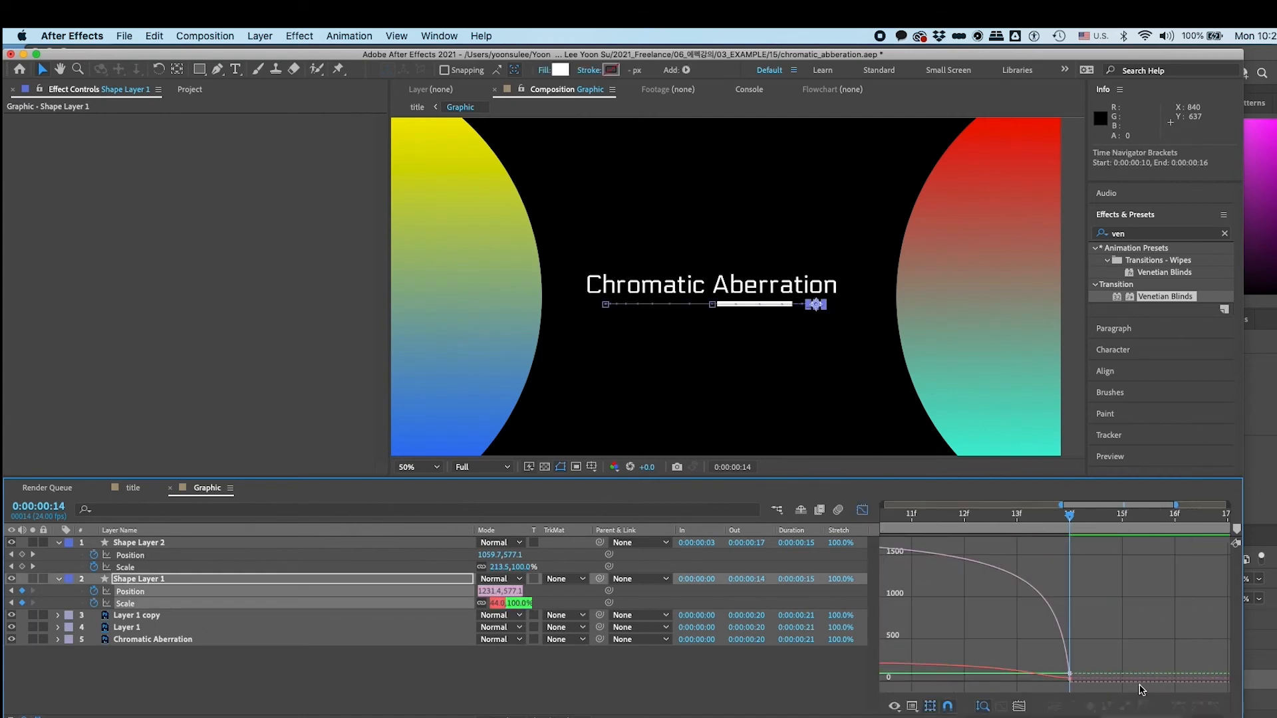
left_click(1069, 675)
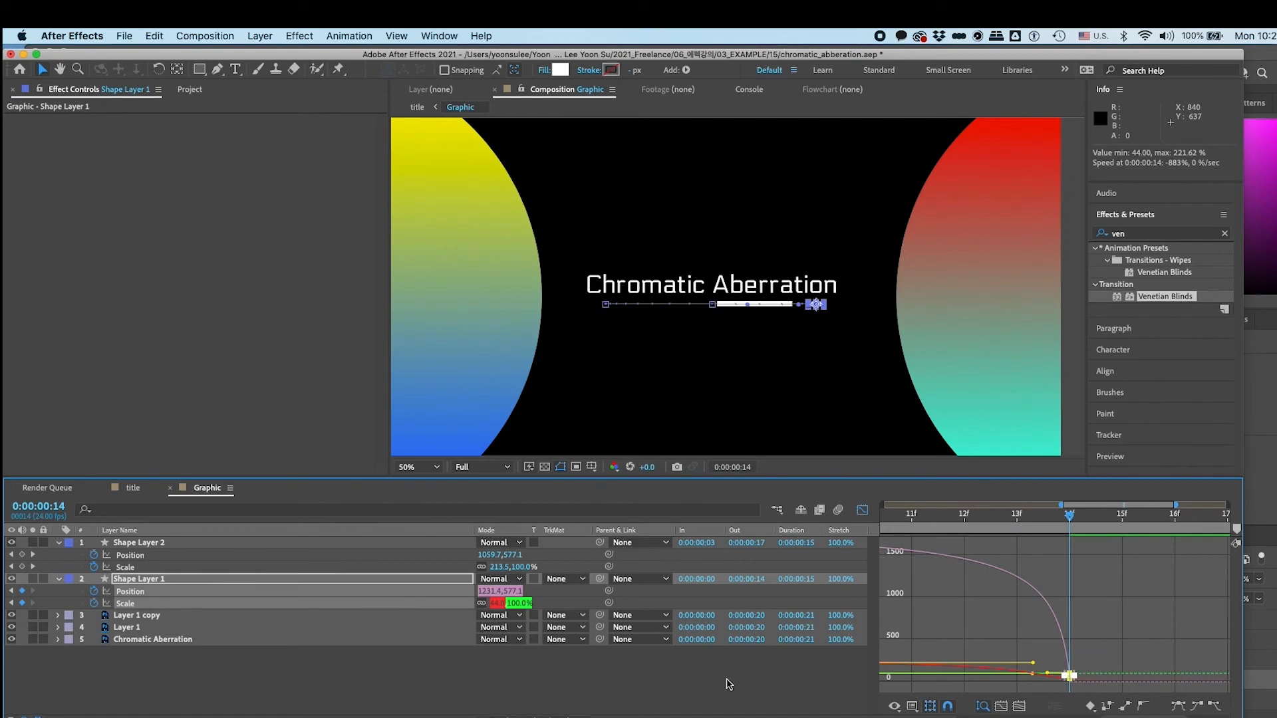
Set Shape Layer 1's horizontal Scale to 22% on frame 14.
left_click(638, 689)
left_click_drag(497, 604, 489, 605)
key("super+z")
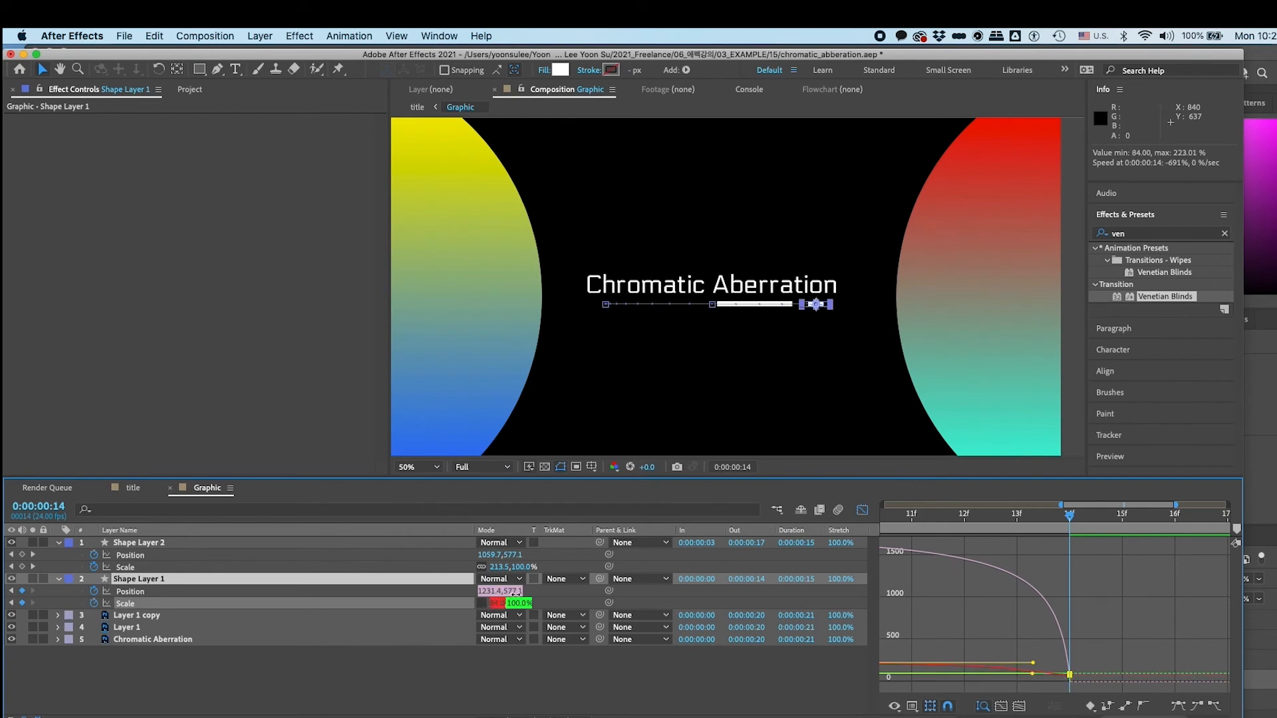
left_click(461, 675)
type("22")
left_click(476, 688)
Lower the speed of Shape Layer 2's final Position keyframe, adjust the ending curve handles and close the Graph Editor.
left_click(468, 553)
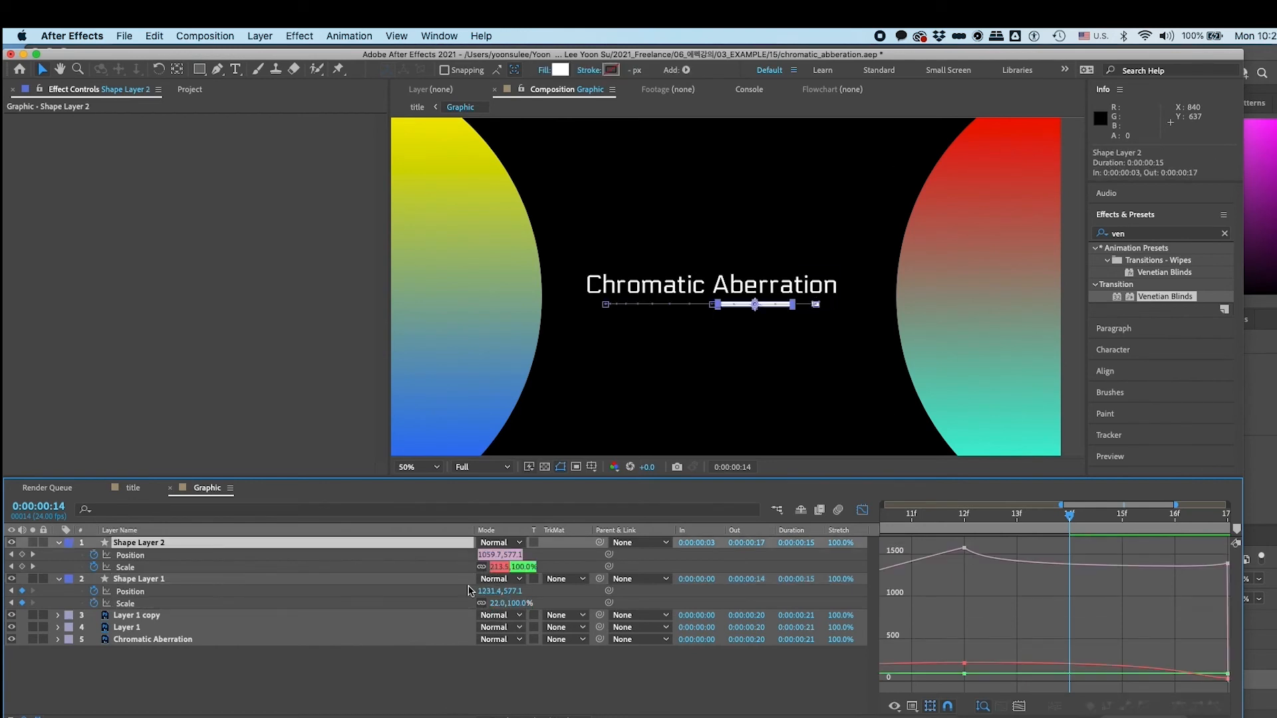
left_click_drag(1227, 564, 1071, 695)
left_click(961, 676)
left_click(434, 581)
scroll(1025, 644, "down", 3)
scroll(1026, 645, "left", 3)
left_click_drag(1194, 664, 1044, 664)
key("shift+F3")
left_click(673, 679)
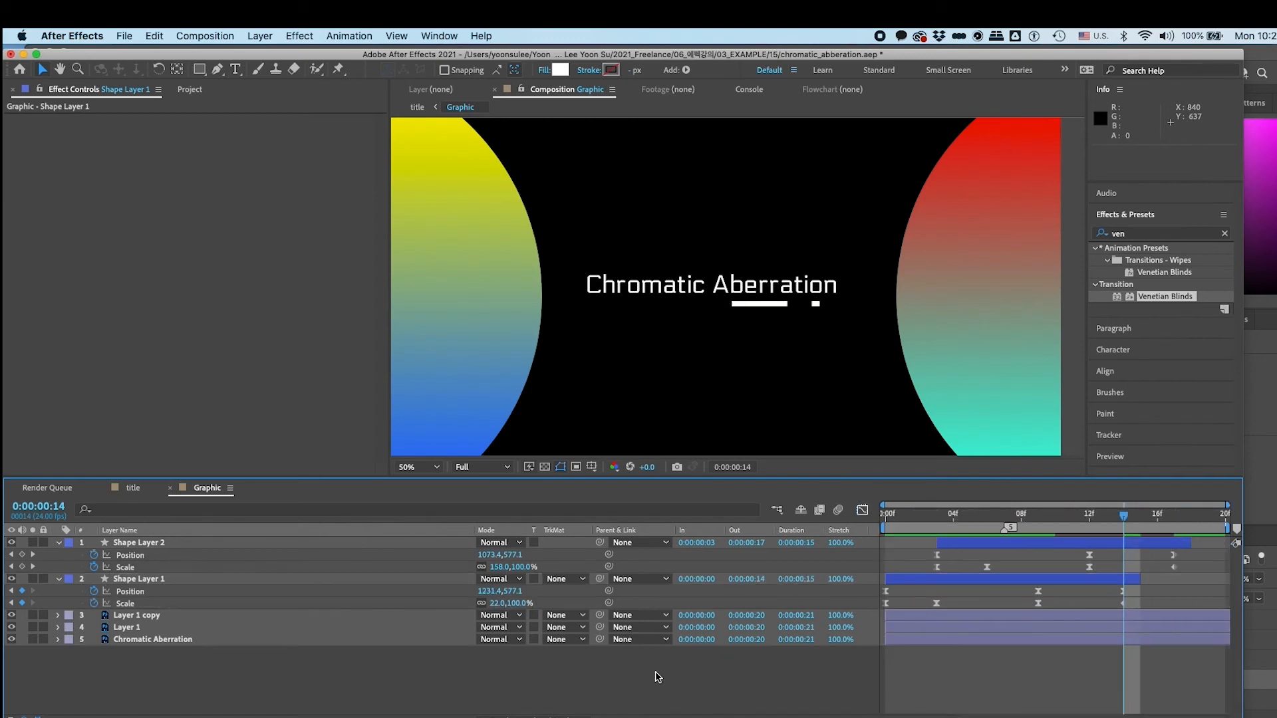
Preview the bars and shift Shape Layer 1's starting Position on frame 0 to 619.4, 577.1.
key("space")
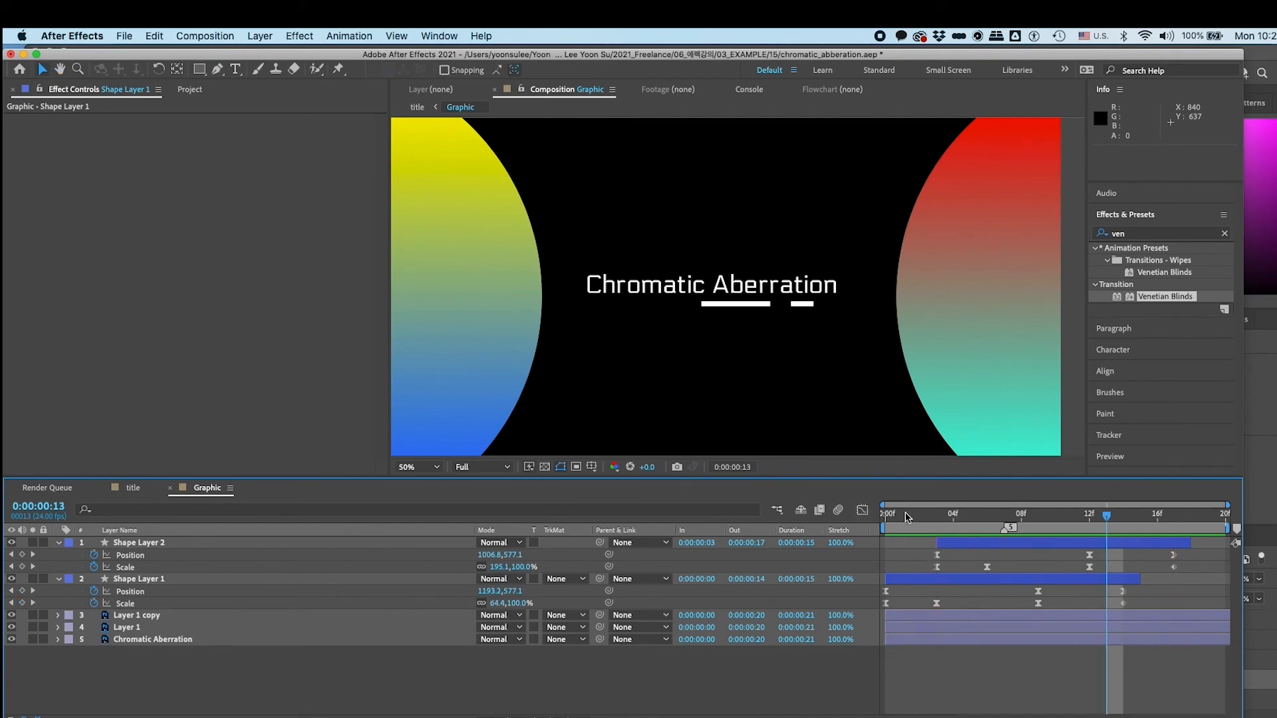
left_click(724, 576)
key("Left")
key("Left")
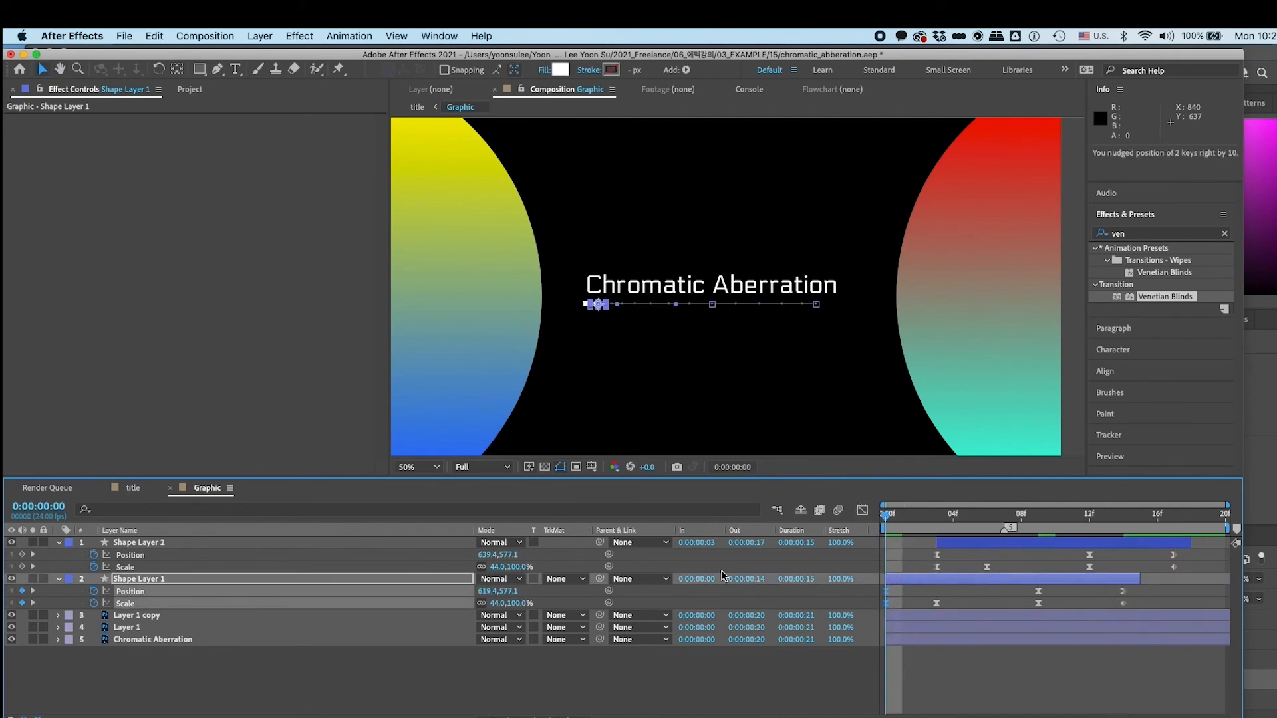
Nudge Shape Layer 2's starting Position on frame 3 left by 11 pixels, then preview the bars.
key("k")
left_click(964, 543)
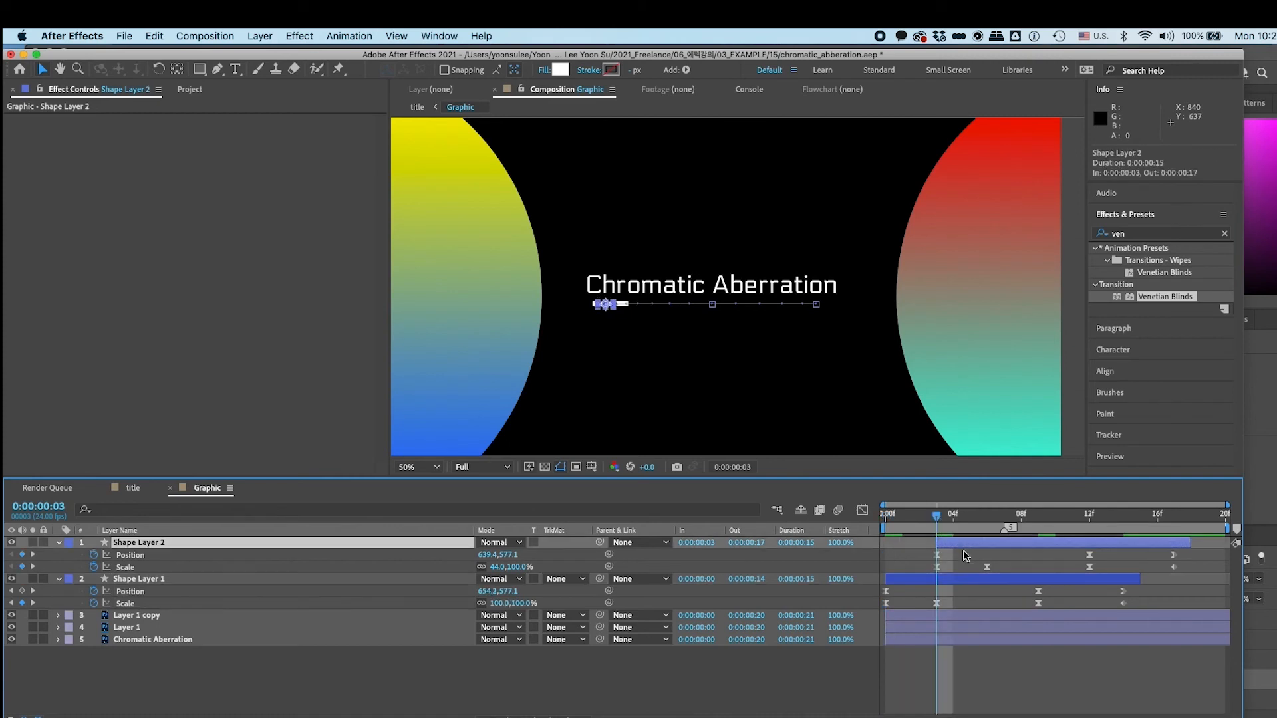
left_click_drag(943, 569, 901, 544)
key("shift+Left")
key("Left")
left_click(921, 682)
left_click(984, 543)
left_click_drag(998, 516, 1110, 539)
left_click(826, 667)
key("space")
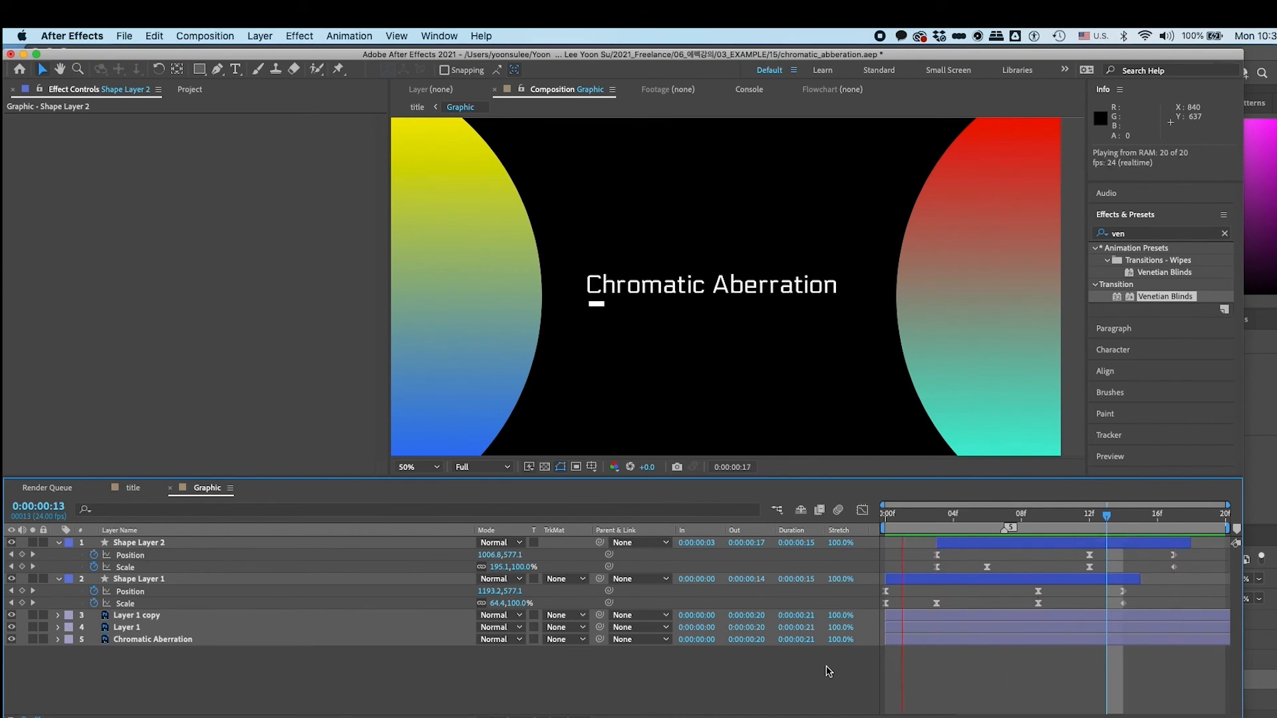
Stop the preview, switch to the title composition and try to play it back.
key("space")
key("Tab")
left_click(380, 696)
key("space")
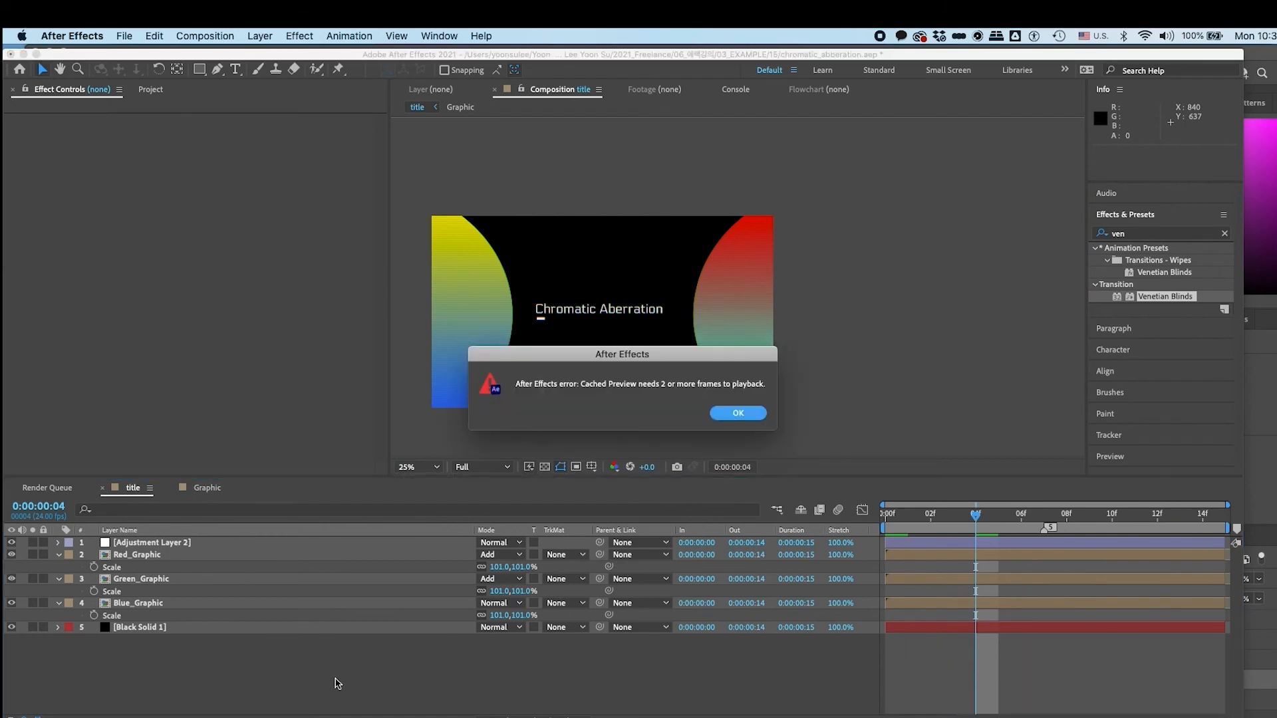
left_click(740, 413)
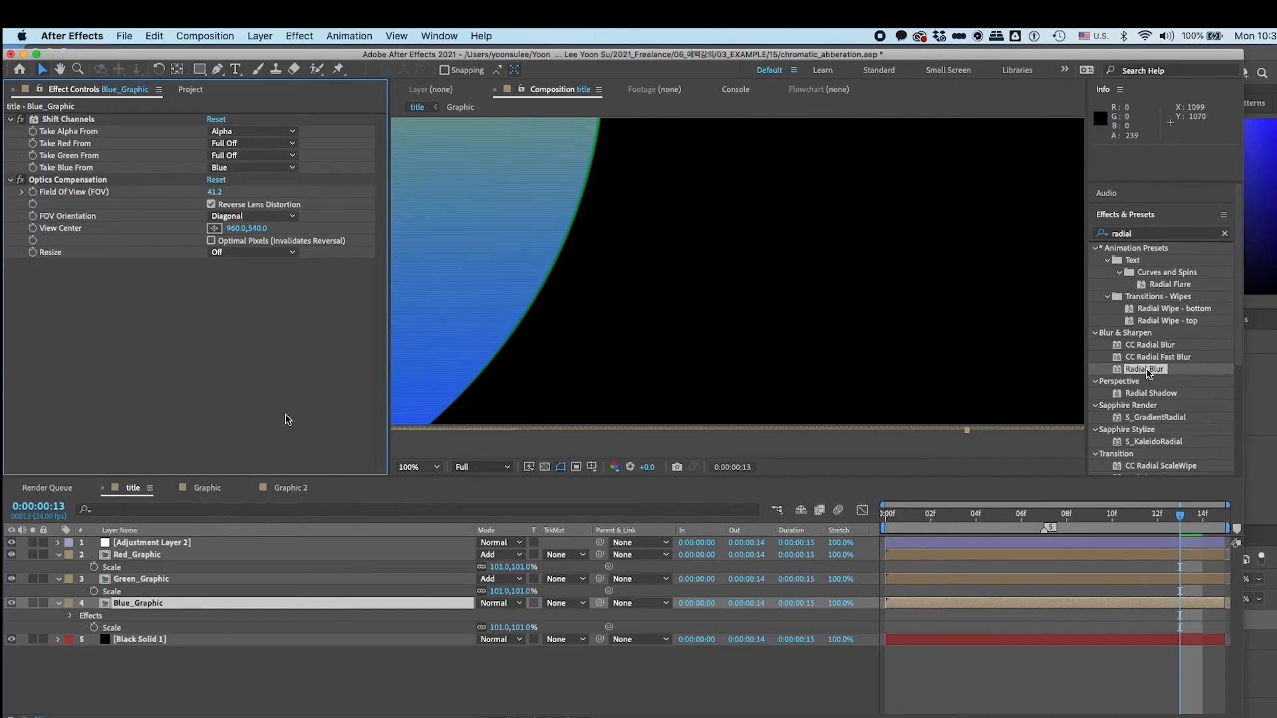
Apply Radial Blur to the Blue_Graphic layer and set its Type to Zoom.
left_click_drag(284, 419, 284, 419)
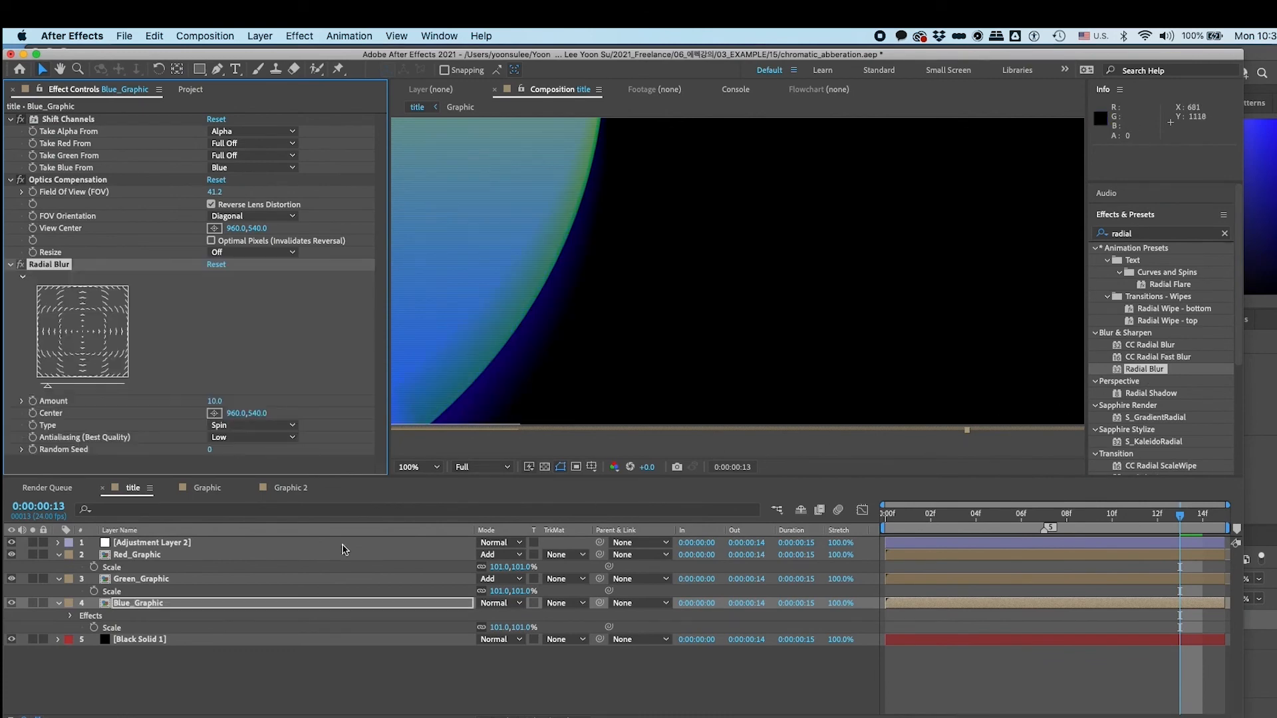
left_click(239, 425)
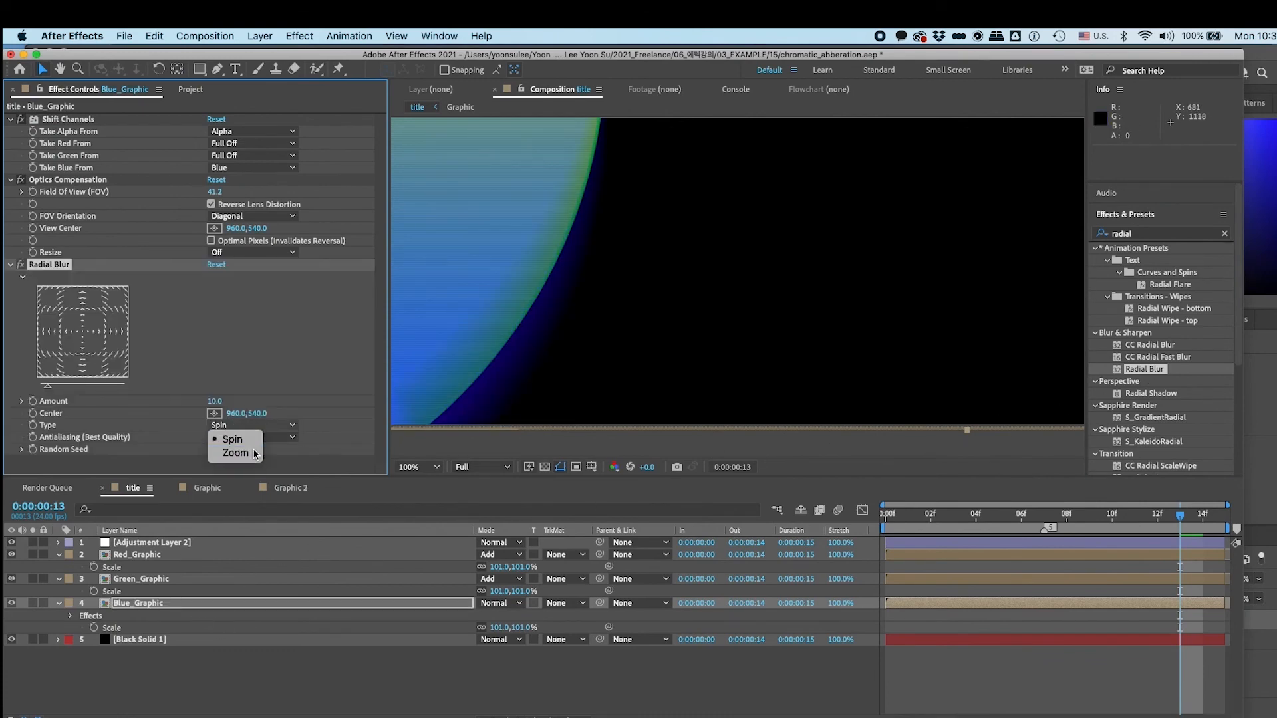
left_click(240, 449)
Solo Blue_Graphic, set its Radial Blur Amount to 8 and check the blurred title.
mouse_move(218, 402)
left_mouse_down()
mouse_move(214, 416)
mouse_move(219, 406)
left_mouse_up()
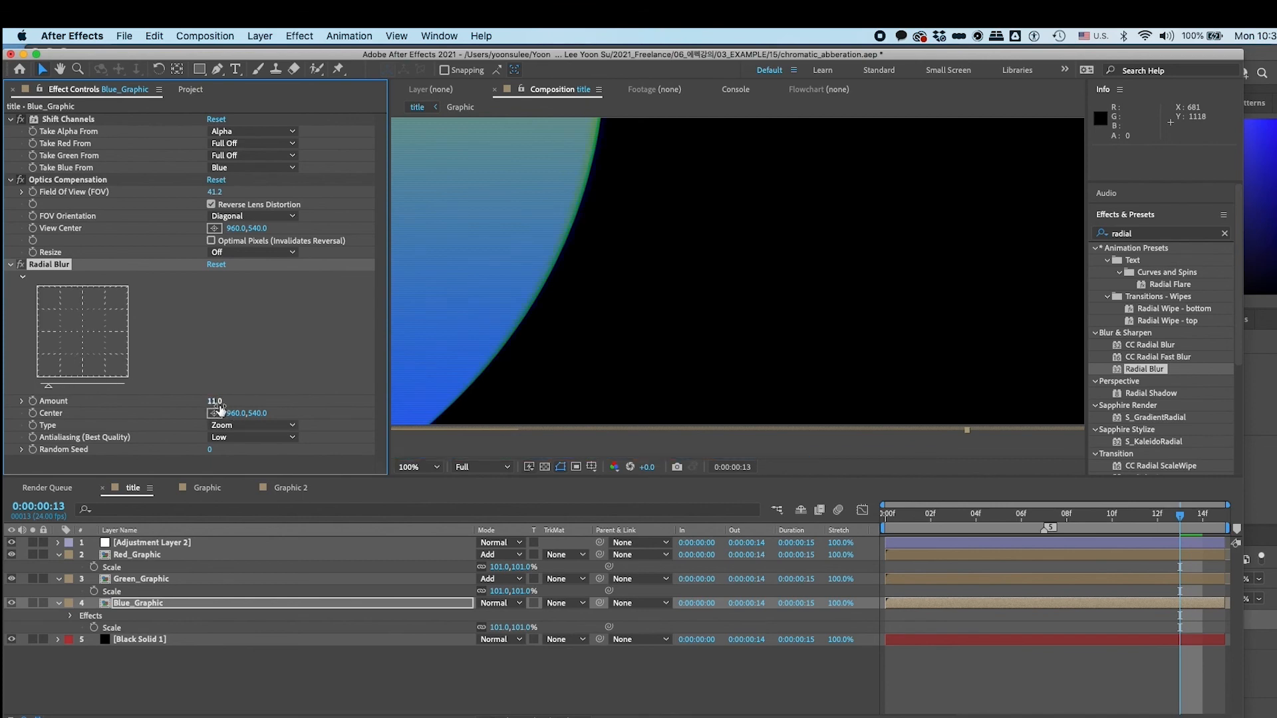
left_click(32, 612)
left_click(32, 602)
left_click(220, 403)
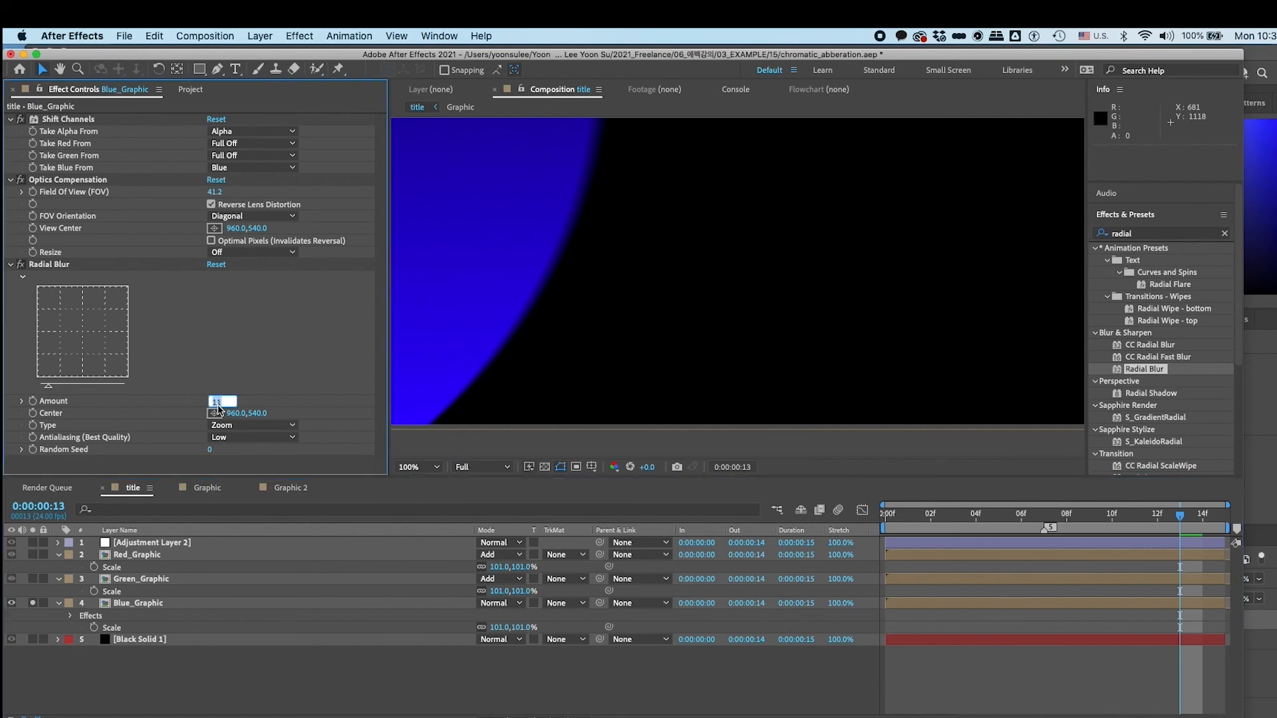
type("8")
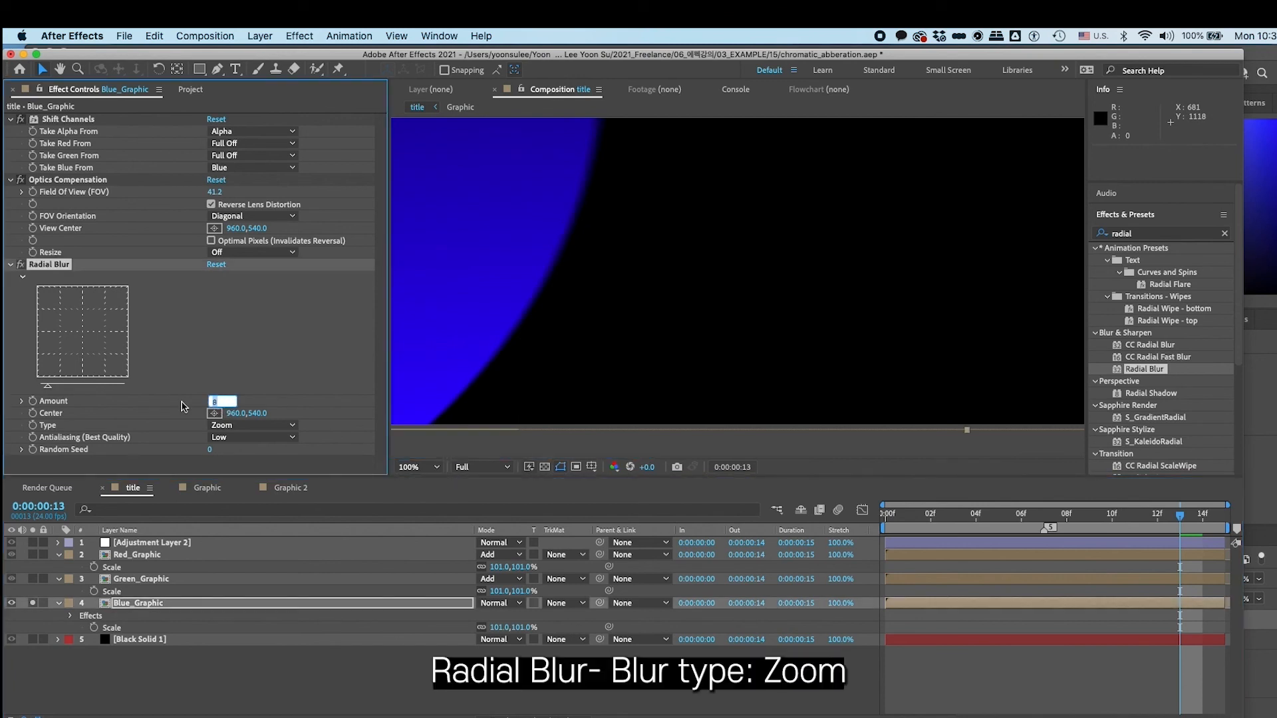
key("Return")
scroll(518, 355, "down", 4)
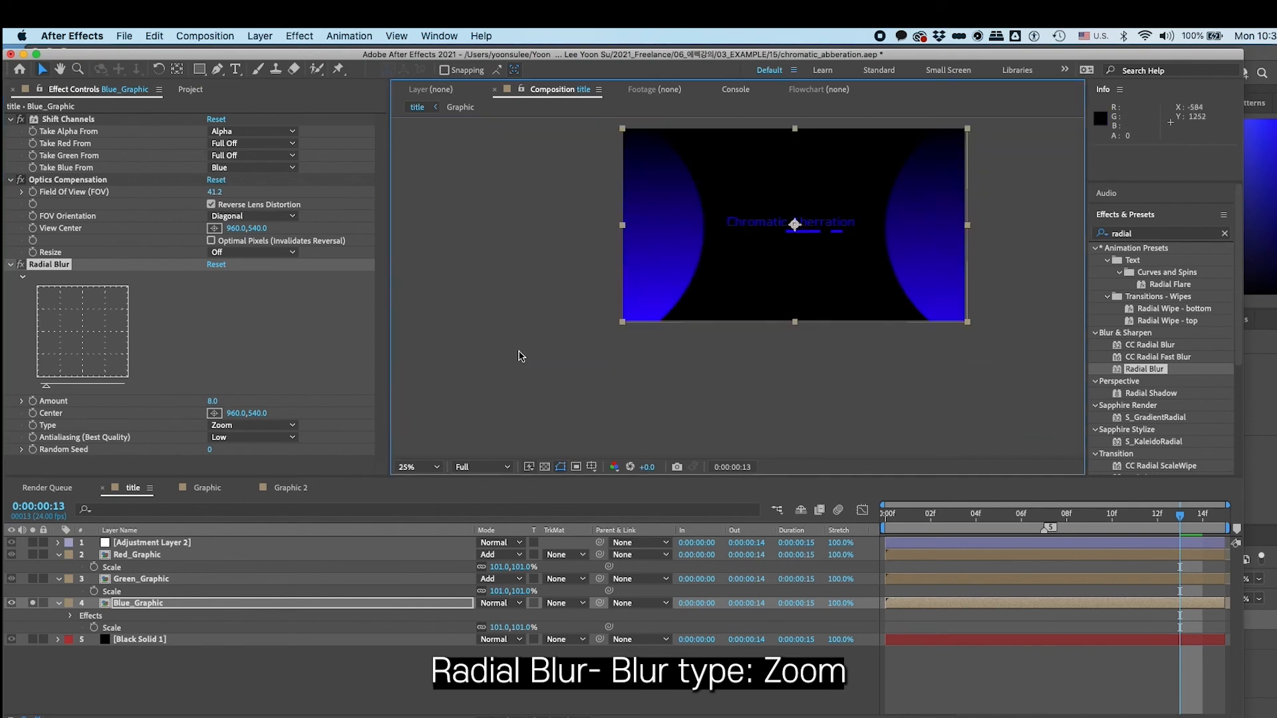
left_click_drag(701, 308, 656, 354)
scroll(652, 360, "up", 3)
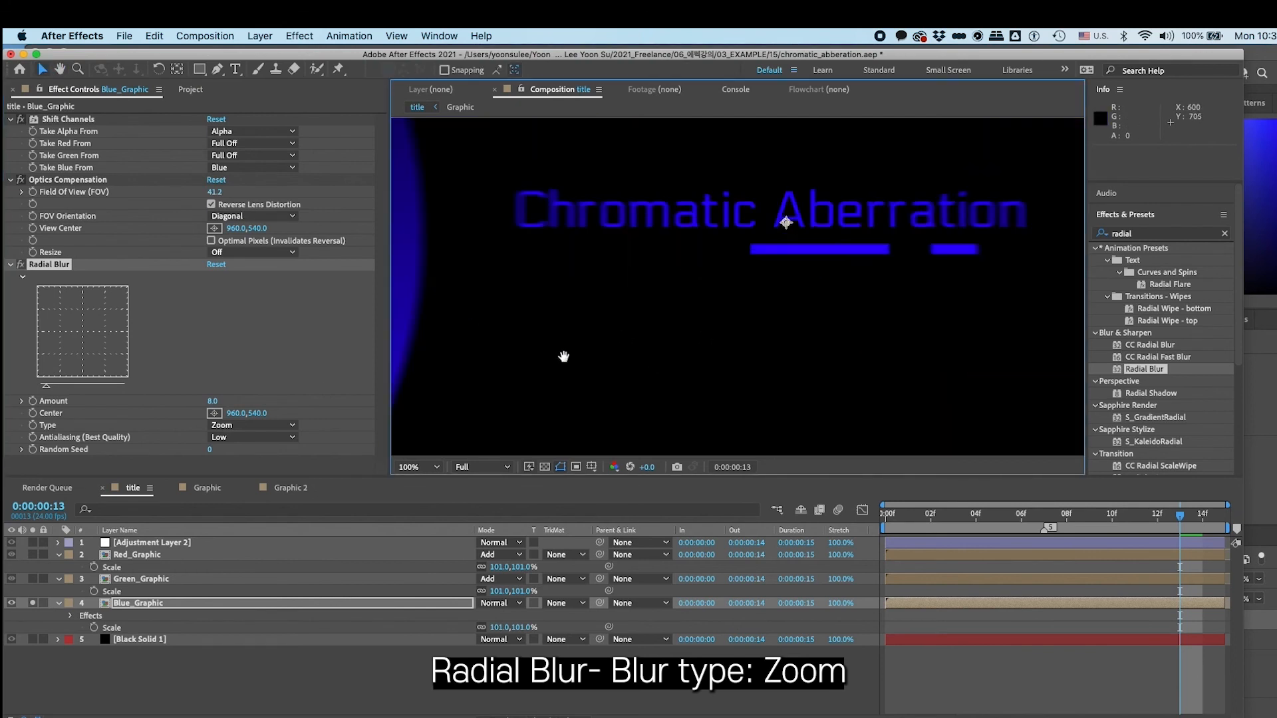
left_click_drag(536, 342, 608, 375)
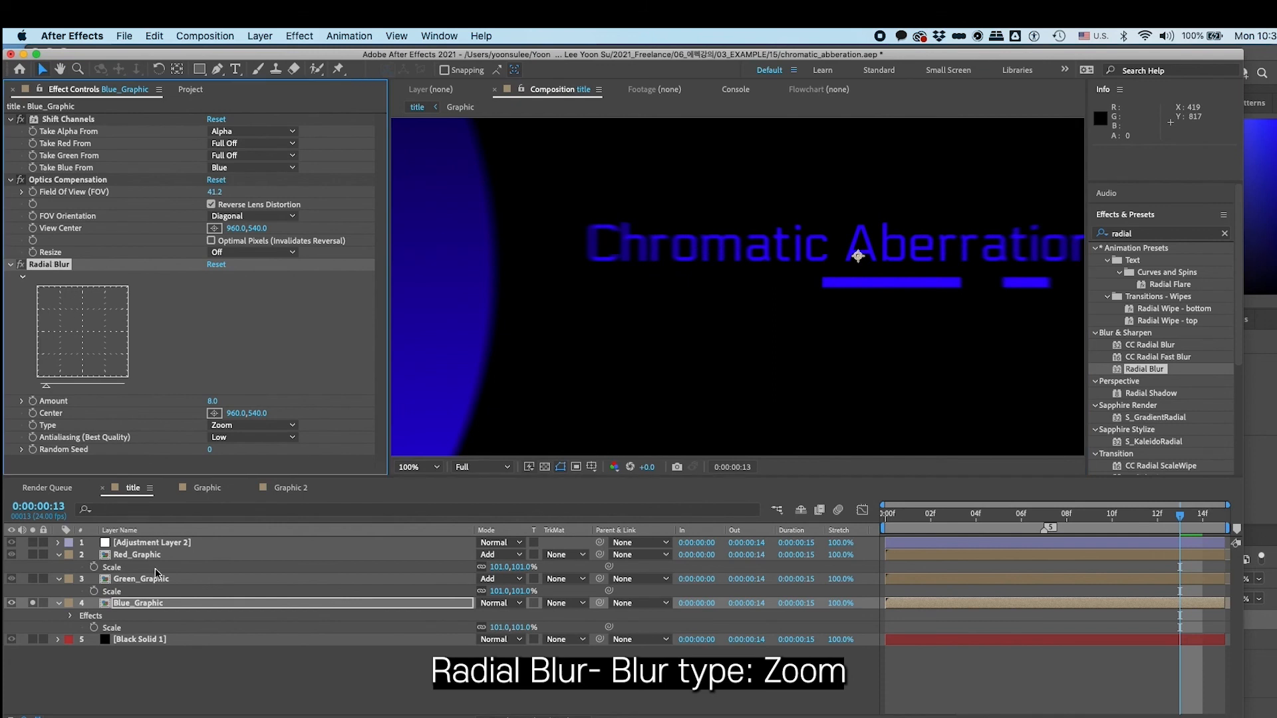
Turn off Blue_Graphic's solo, paste the Radial Blur effect onto Green_Graphic while it is soloed, and unsolo it.
left_click(165, 580)
left_click(33, 603)
left_click(32, 578)
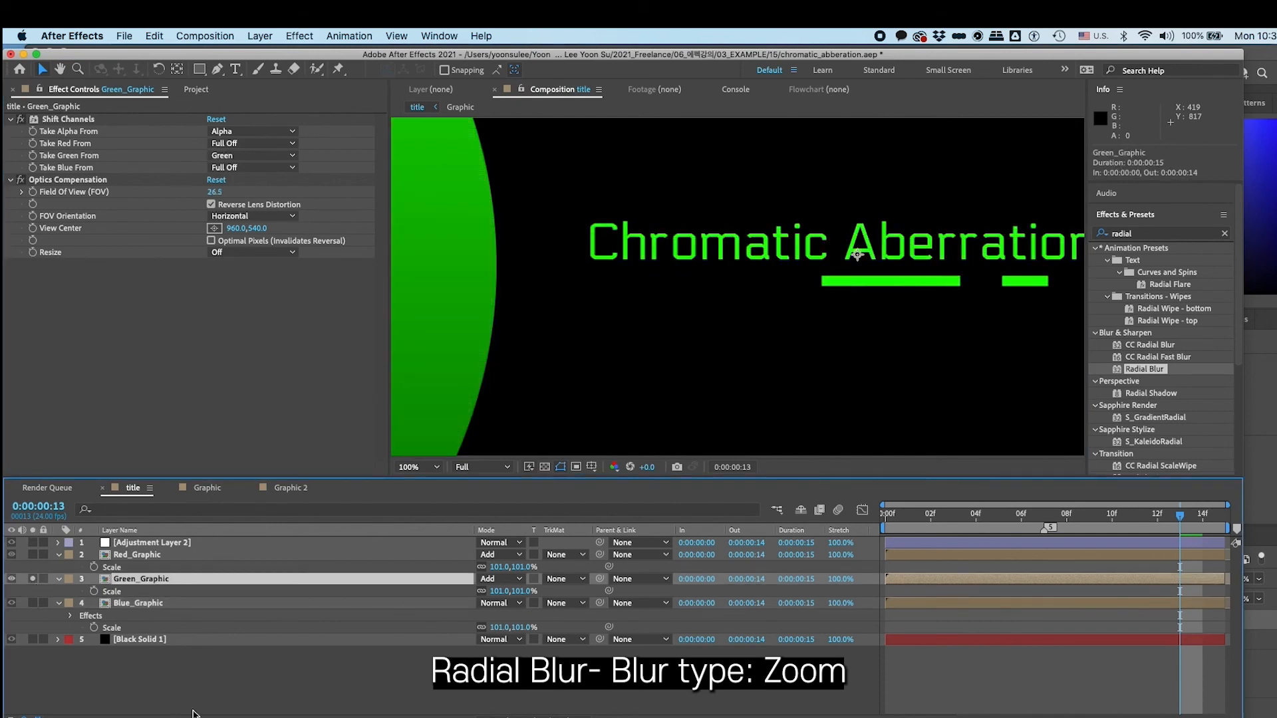
key("super+v")
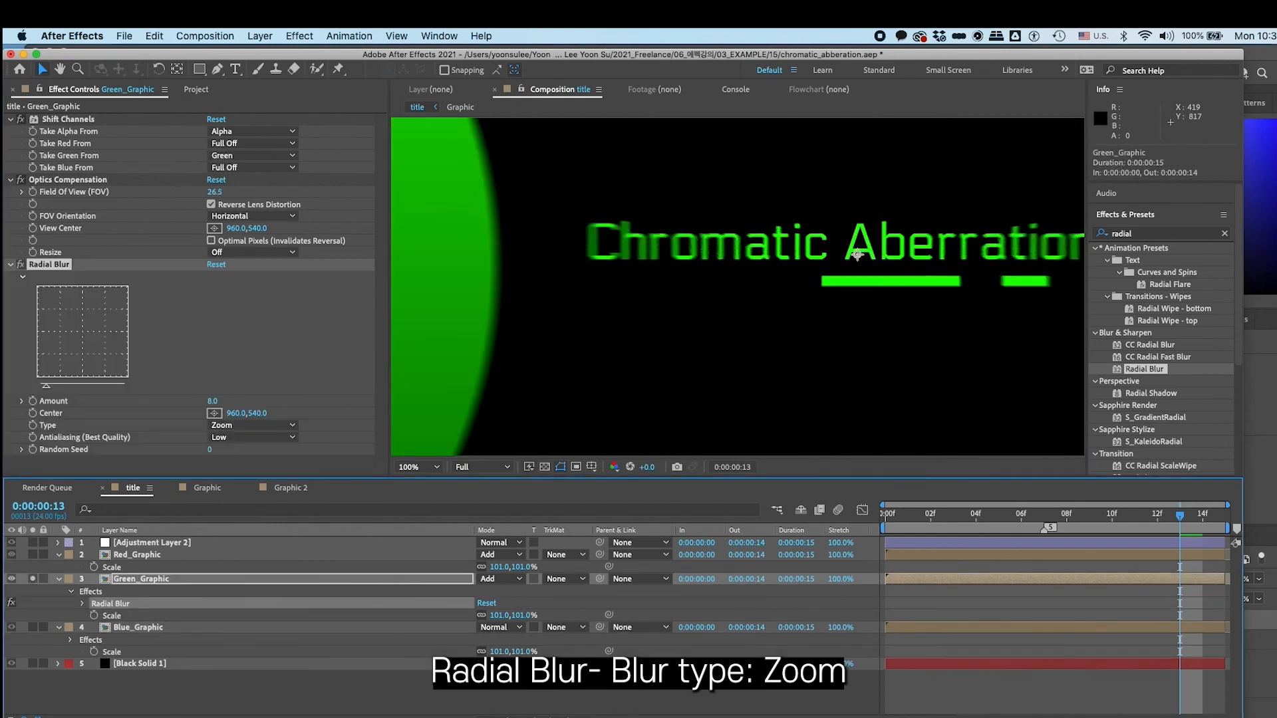
left_click(32, 579)
Paste the Radial Blur effect onto the Red_Graphic layer.
left_click(136, 556)
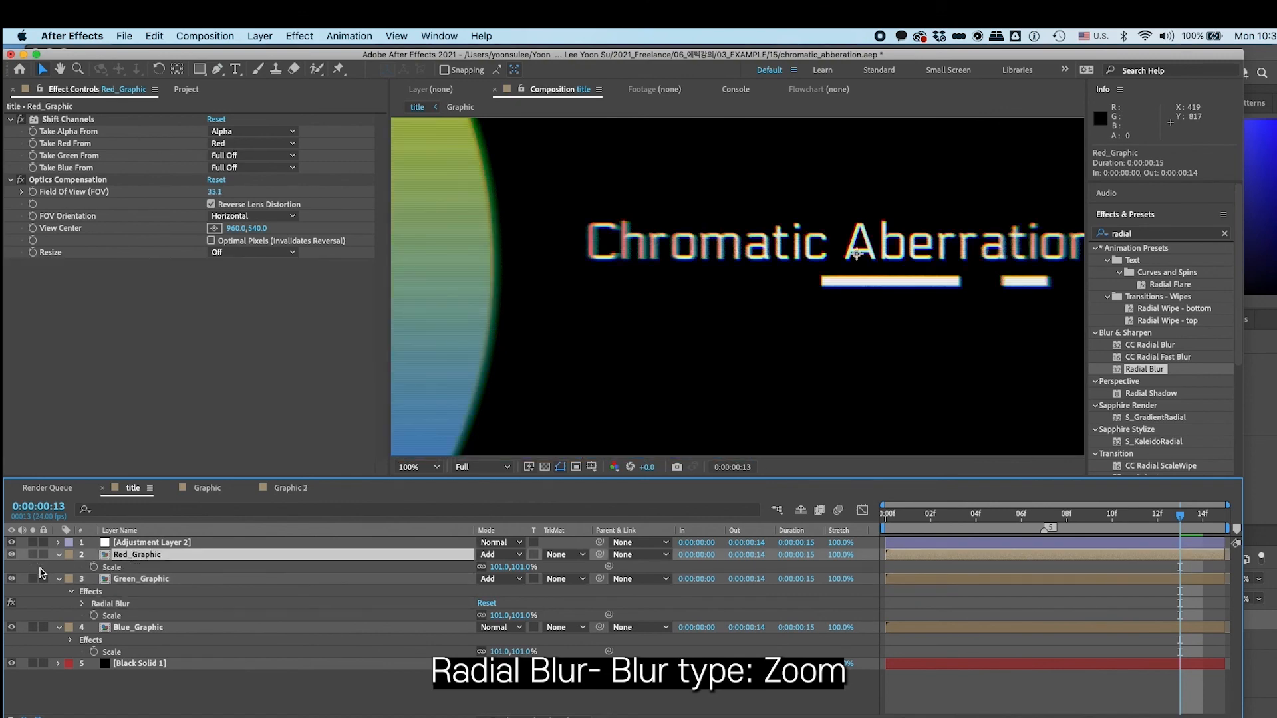
key("super+v")
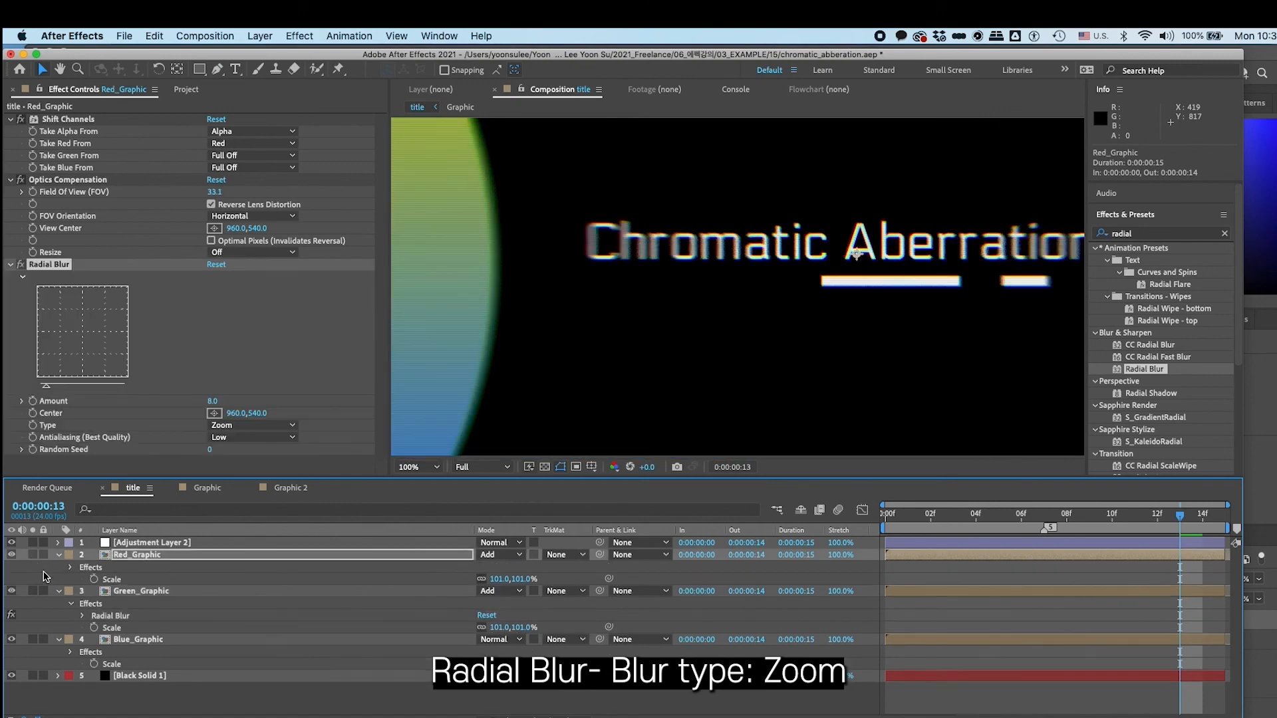
left_click(213, 402)
type("8")
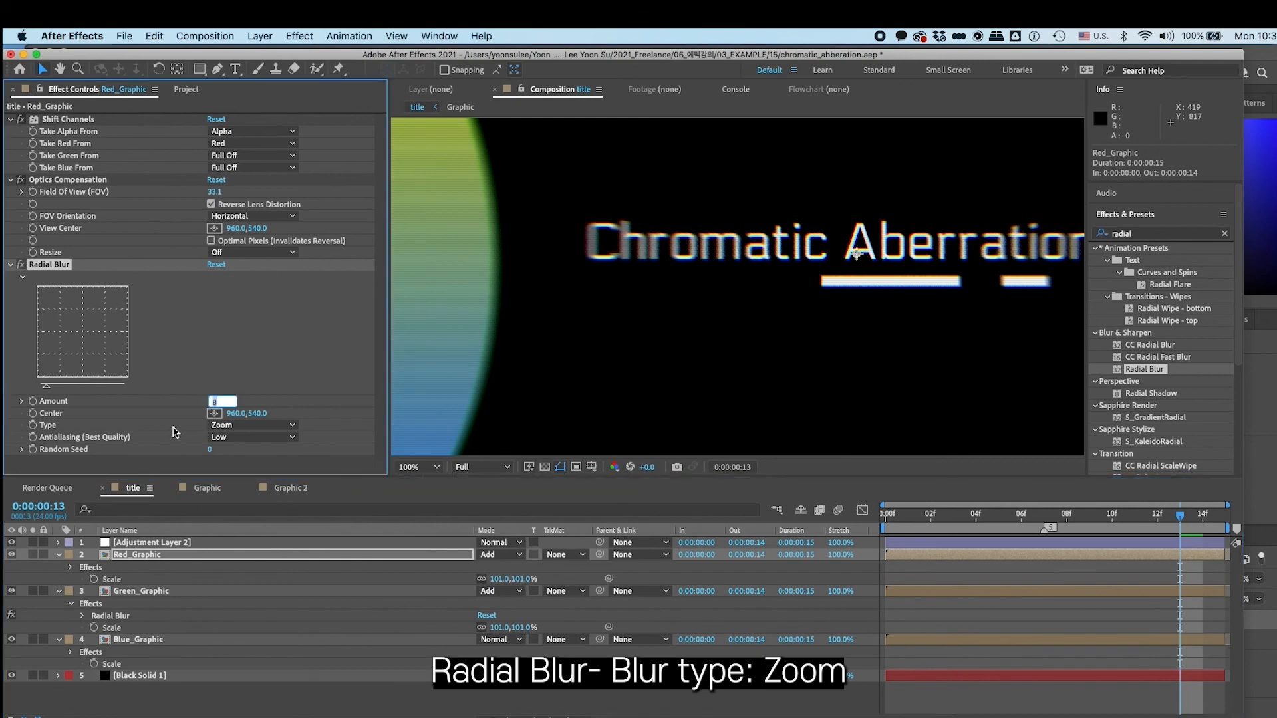
key("Up")
Set Green_Graphic's Radial Blur Amount to 5.
left_click(185, 593)
left_click(212, 402)
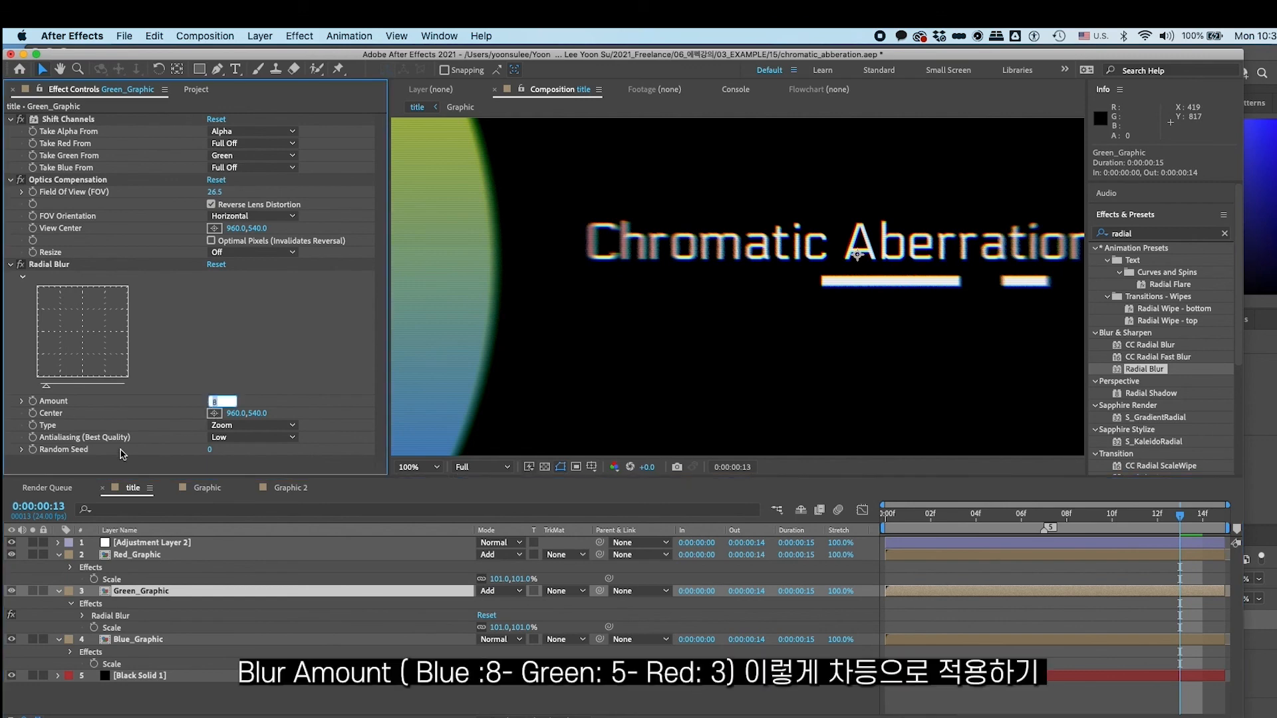
type("5")
key("Return")
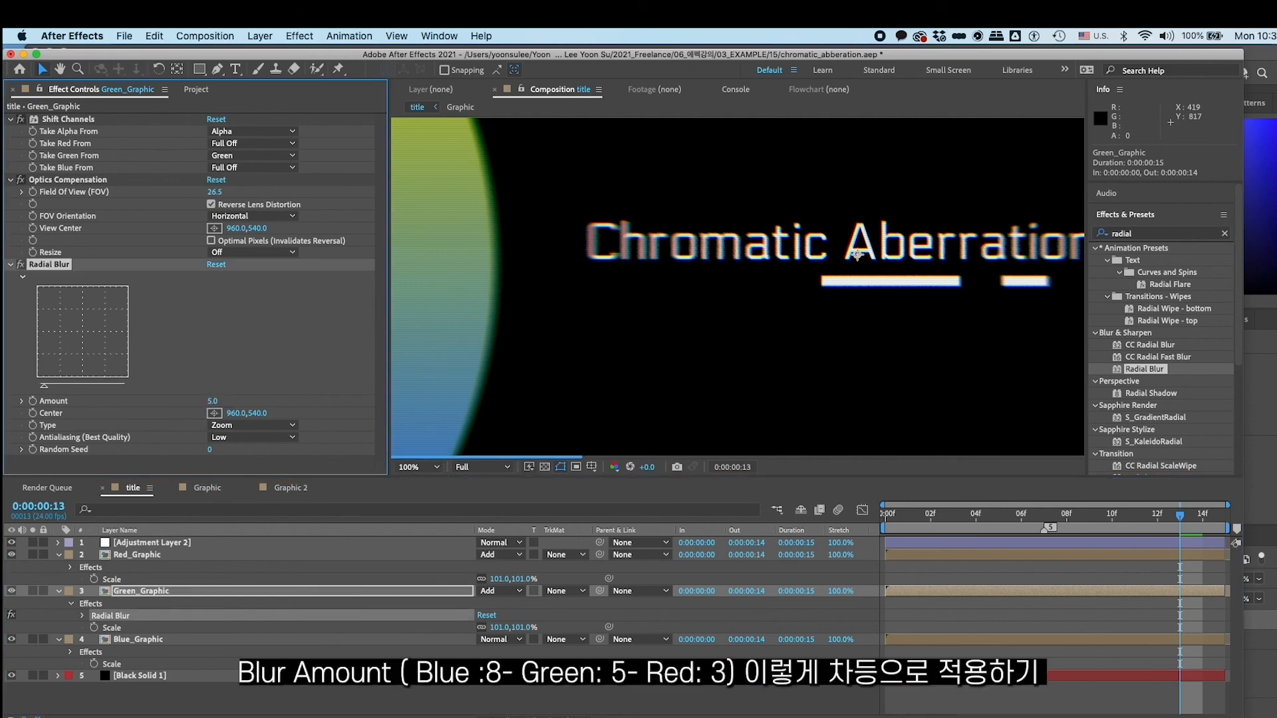
Set Red_Graphic's Radial Blur Amount to 3.
left_click(160, 556)
left_click(215, 402)
type("3")
key("Return")
Check the whole title frame, clear the layer selection and save the project.
left_click(266, 675)
key("comma")
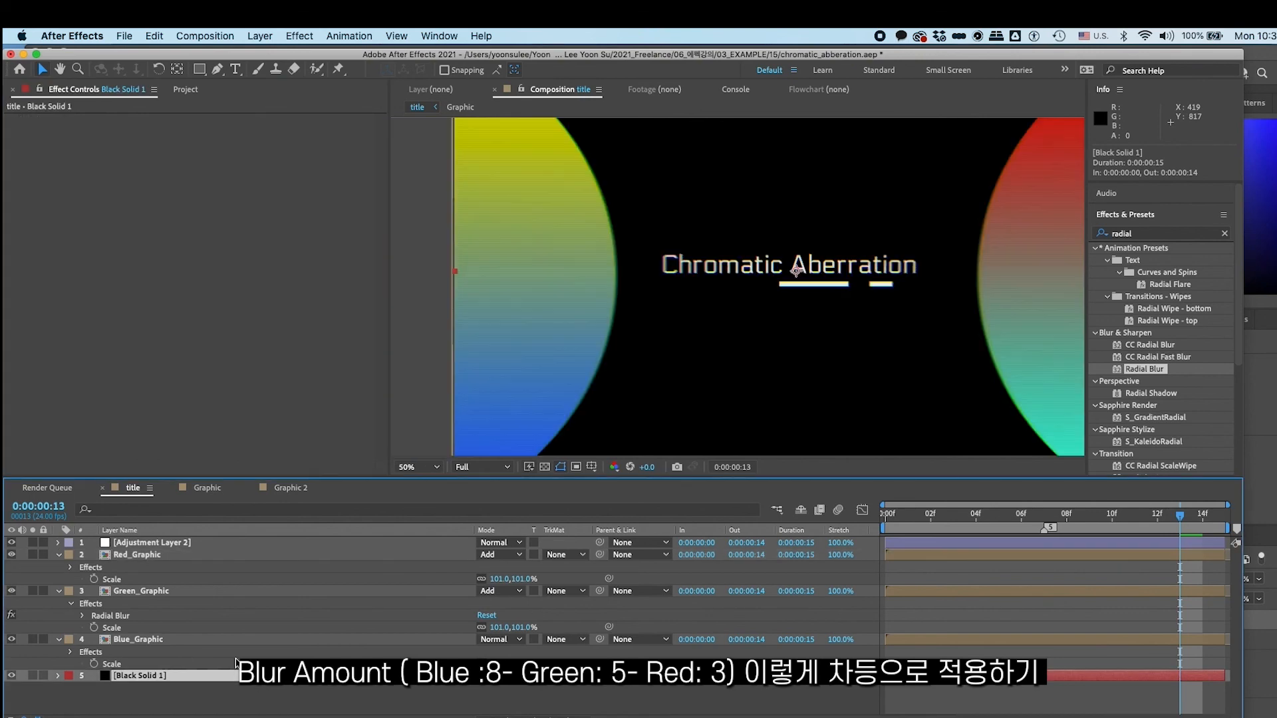
left_click_drag(780, 409, 734, 385)
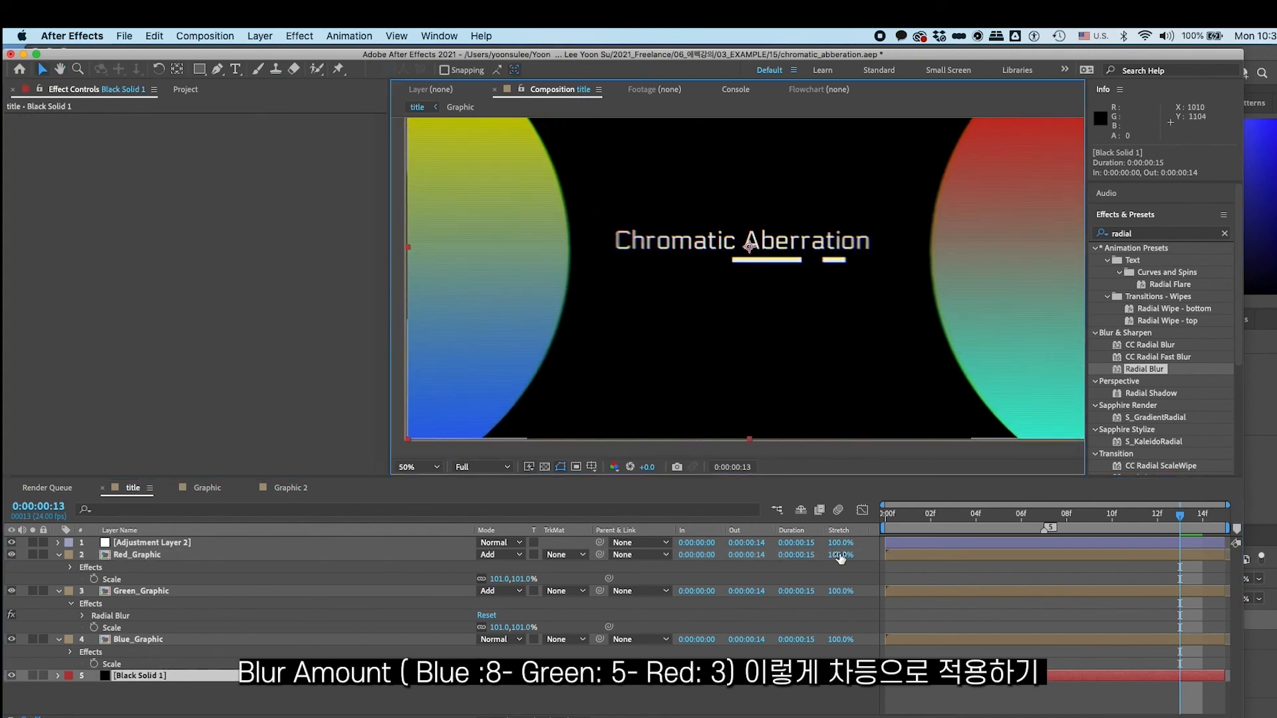
left_click(942, 581)
key("super+s")
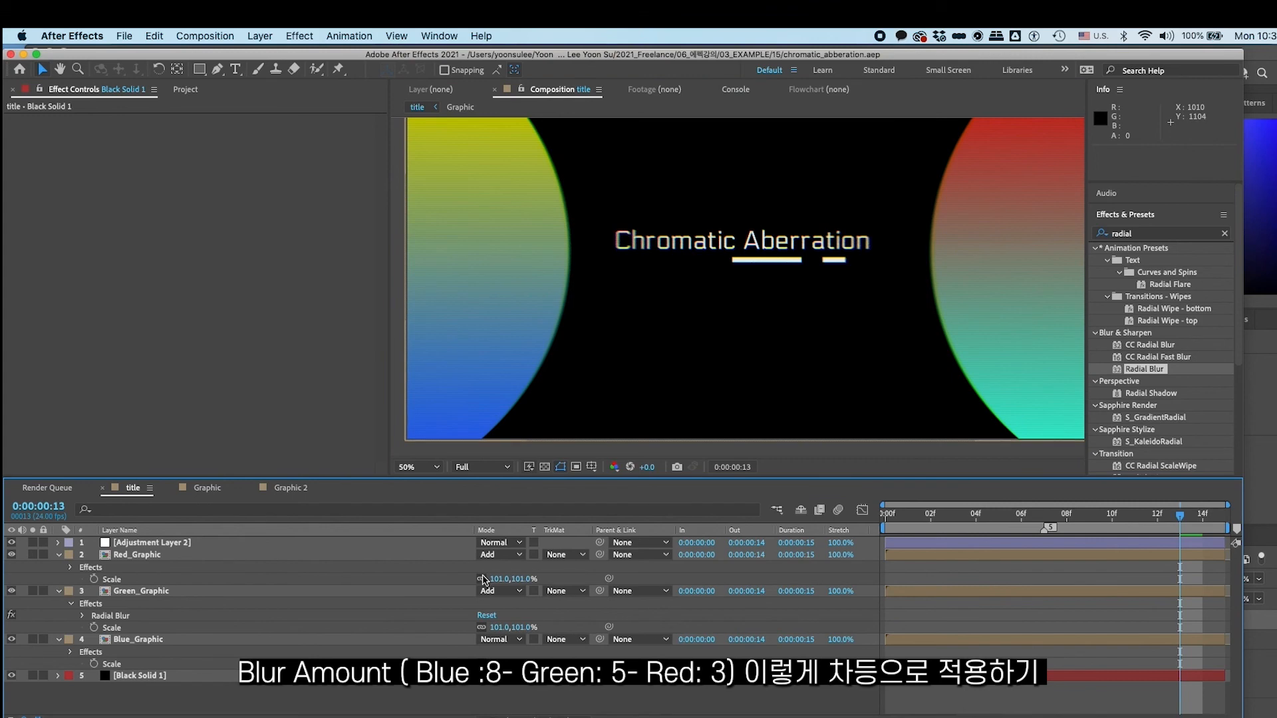
Examine the color fringing and blur on the title text, bars and gradient circle edges at frame 8.
key("equal")
left_click(947, 516)
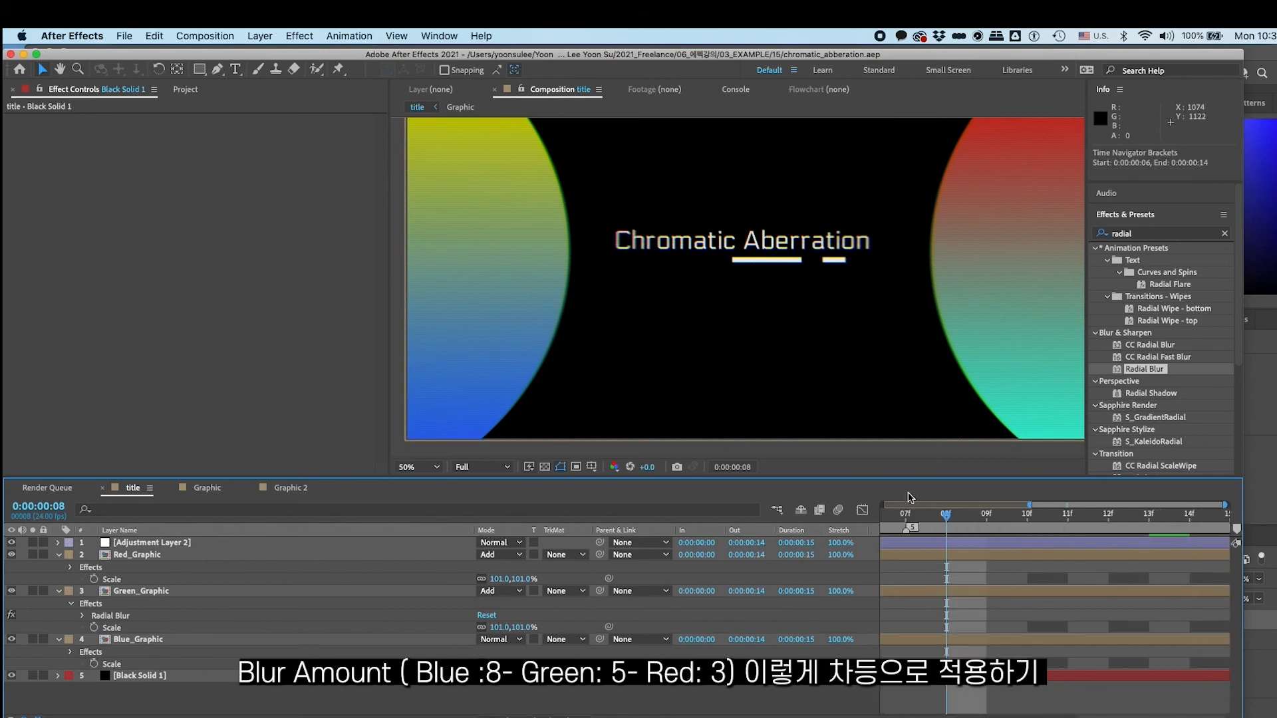
key("period")
key("period")
left_click_drag(669, 300, 731, 474)
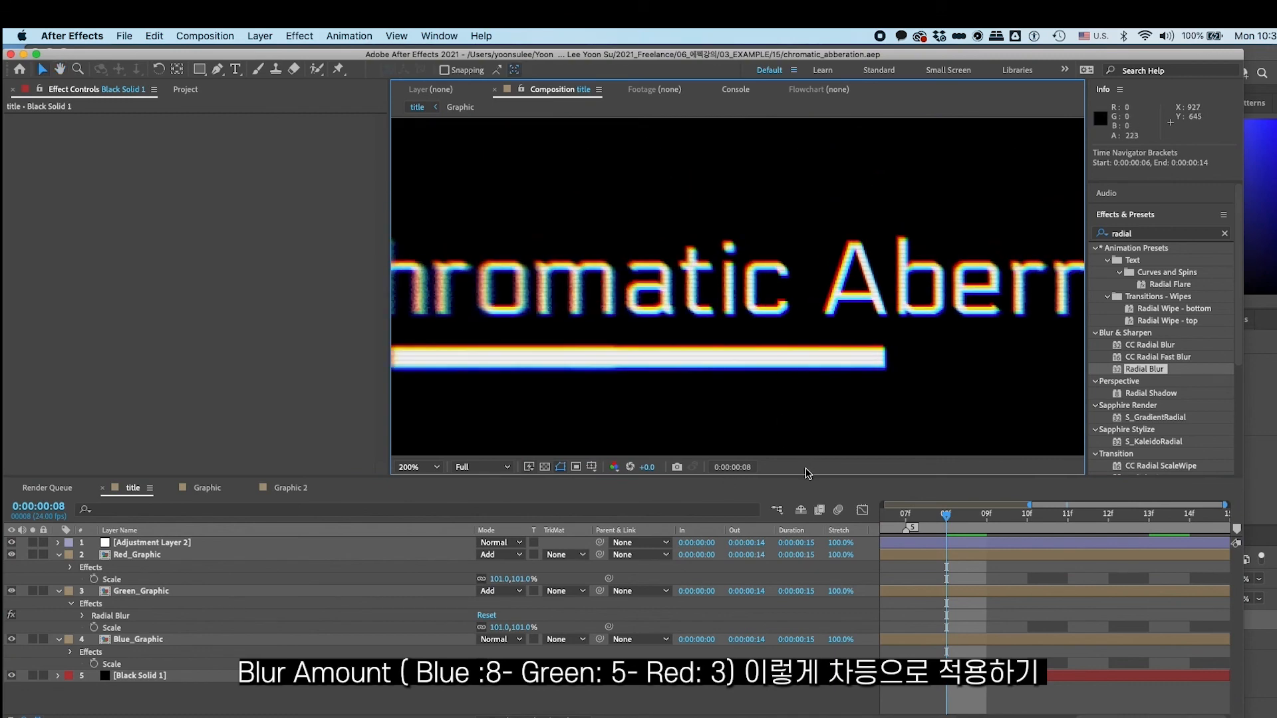
left_click_drag(525, 392, 961, 362)
left_click_drag(573, 383, 745, 120)
key("comma")
key("comma")
key("comma")
key("comma")
key("comma")
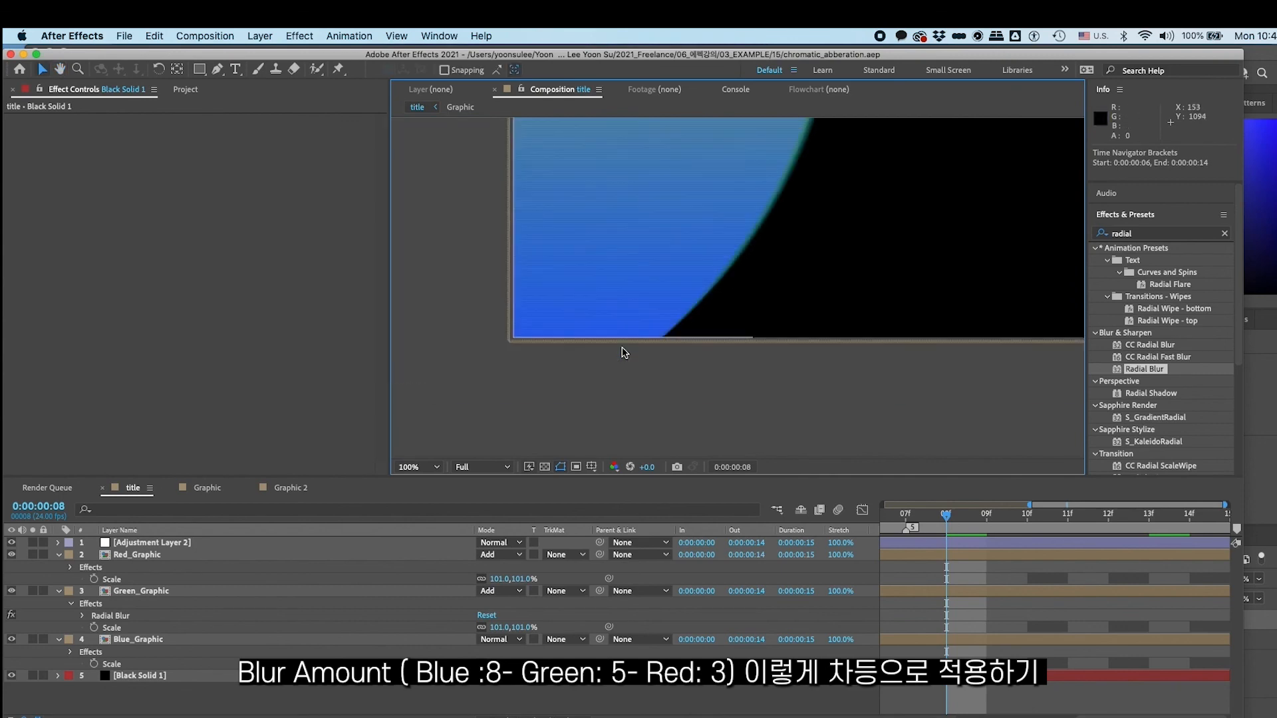
left_click_drag(934, 293, 758, 411)
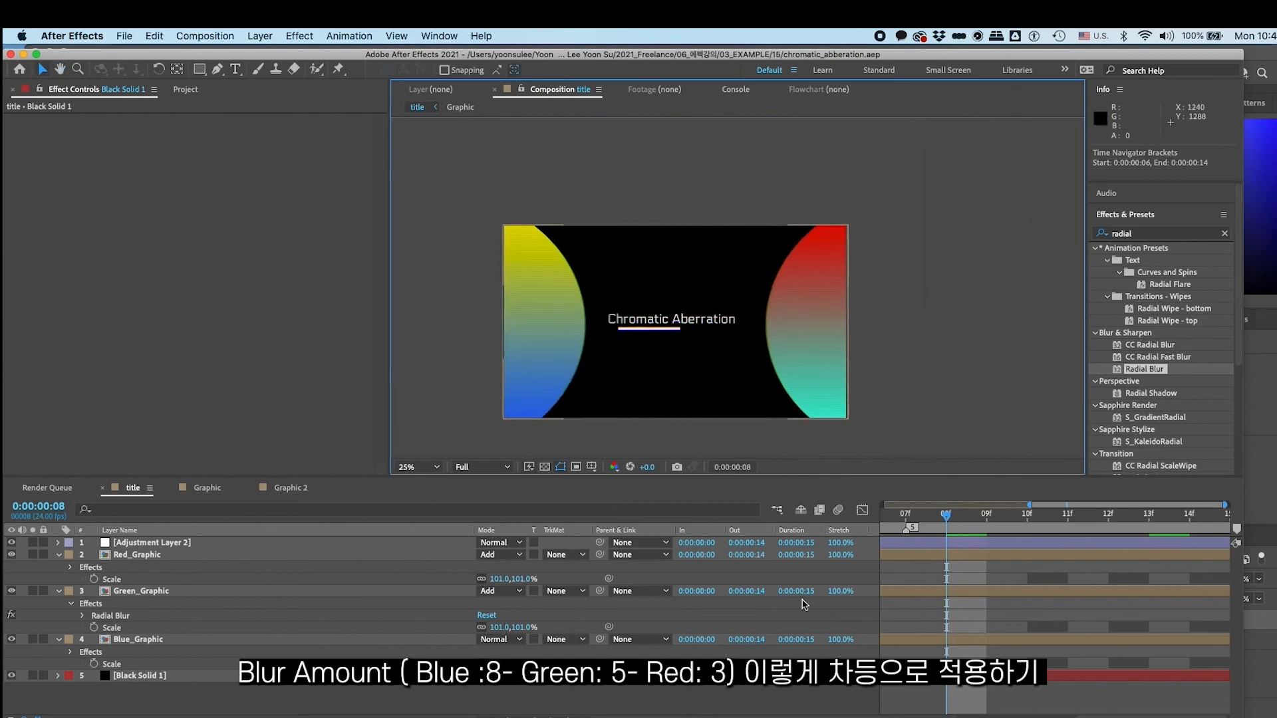
key("minus")
key("minus")
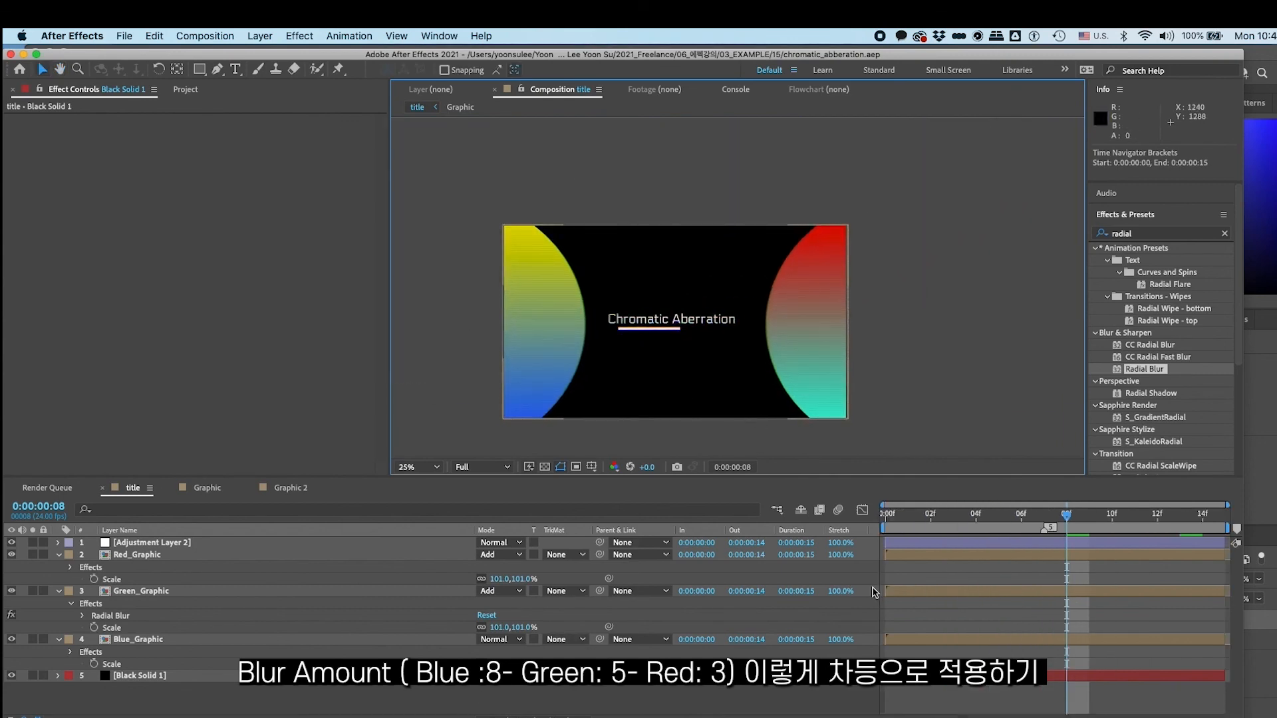
Add the title composition to the render queue and open its output module settings.
left_click(884, 516)
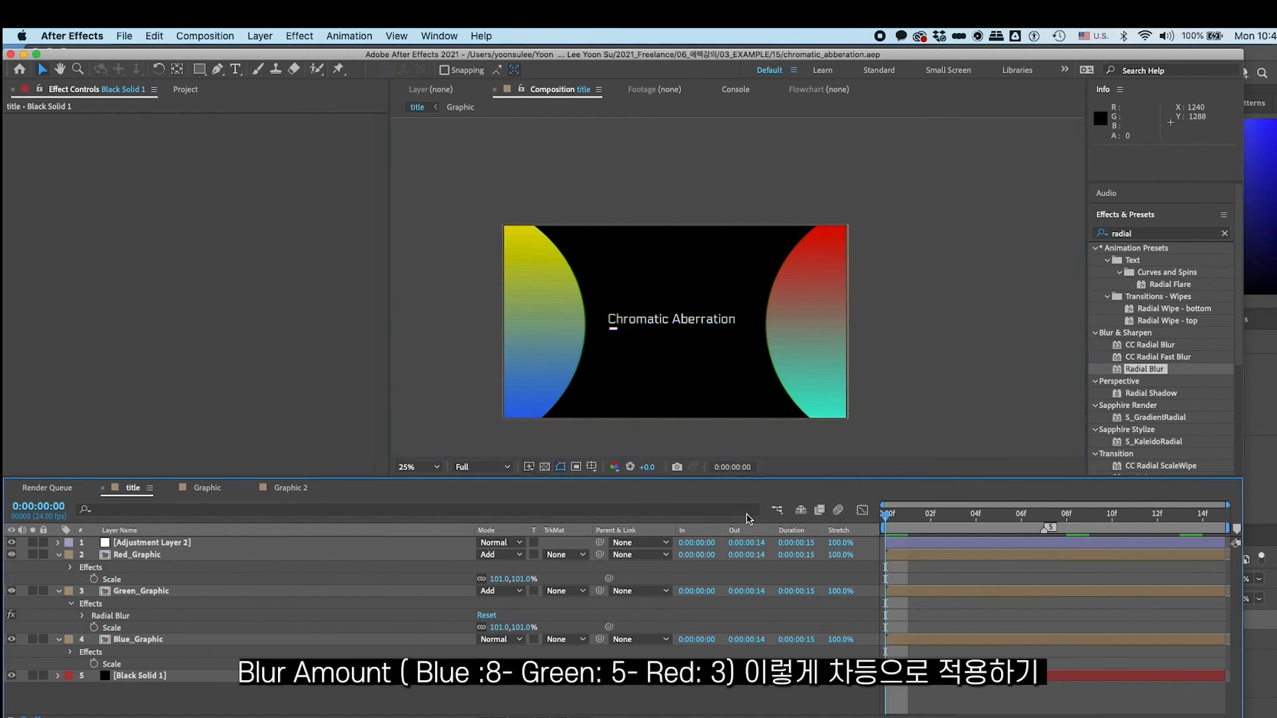
key("ctrl+super+m")
left_click(125, 651)
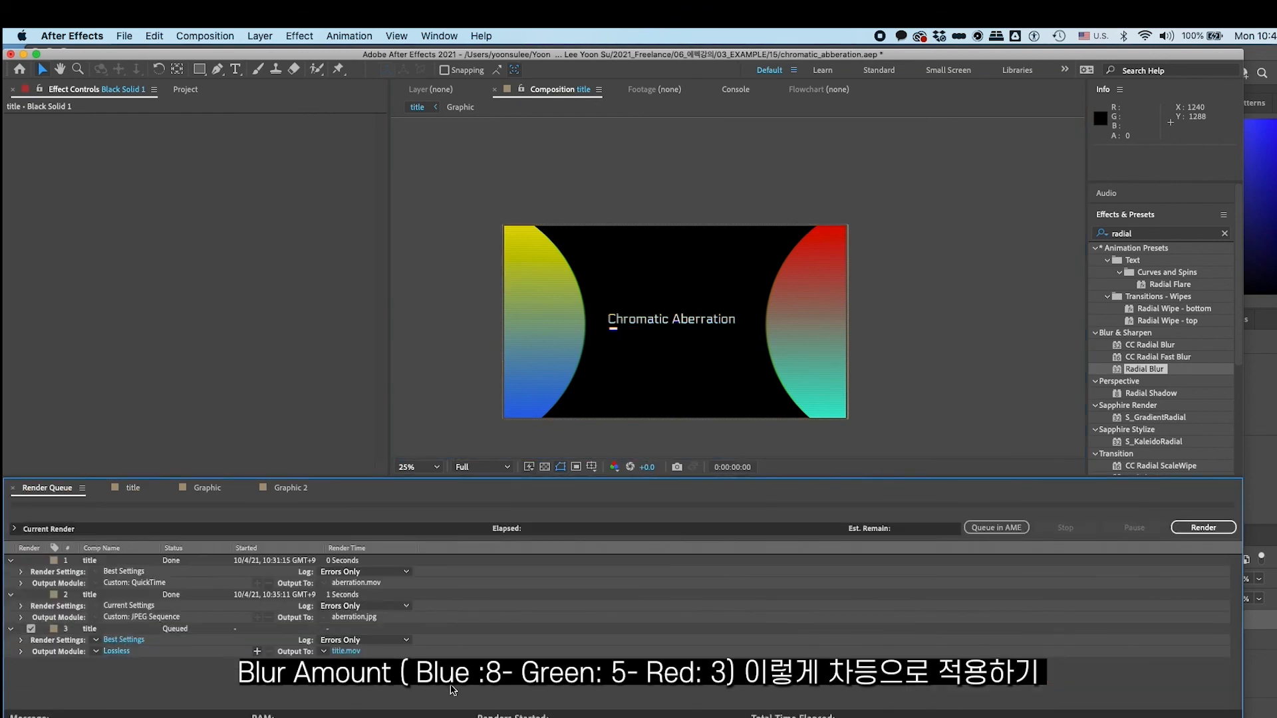
left_click(122, 656)
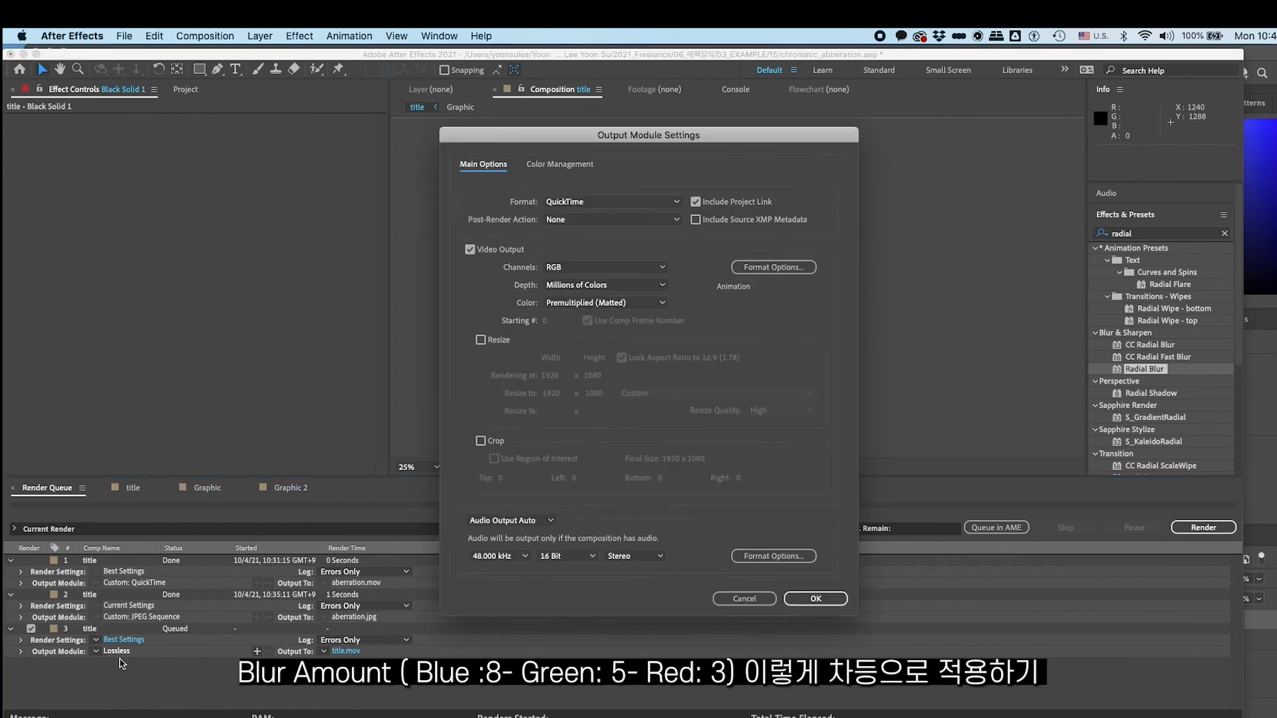
Keep the QuickTime output format and set its video codec to Apple ProRes 422 HQ.
left_click(611, 201)
left_click(576, 342)
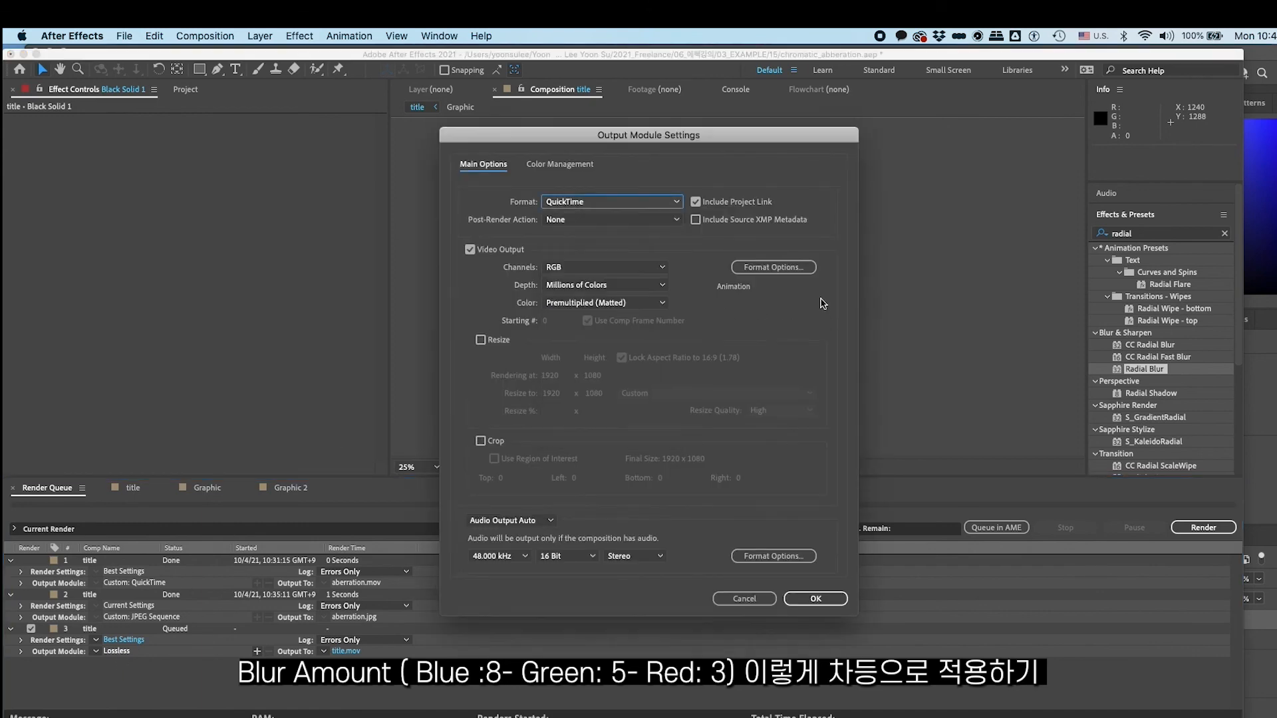
left_click(773, 267)
left_click(329, 162)
left_click(309, 208)
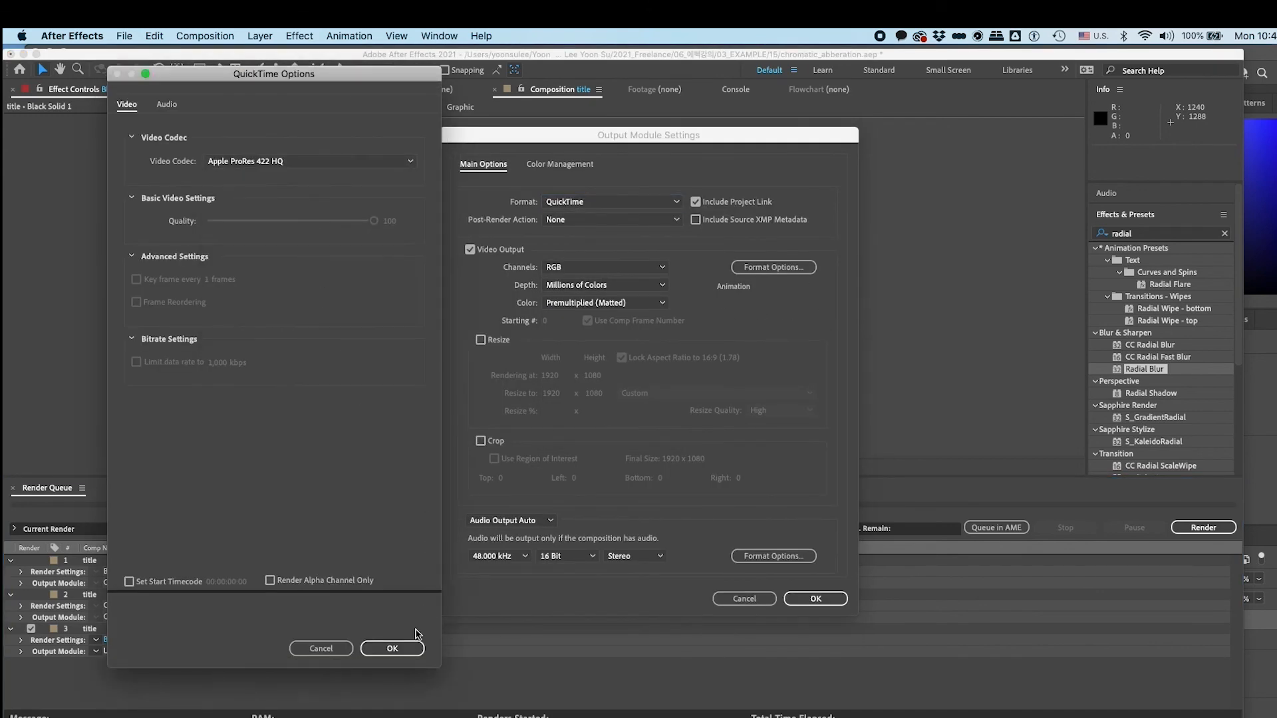
left_click(393, 649)
Change the audio output option and accept the output module settings.
left_click(550, 521)
left_click(505, 569)
left_click(813, 599)
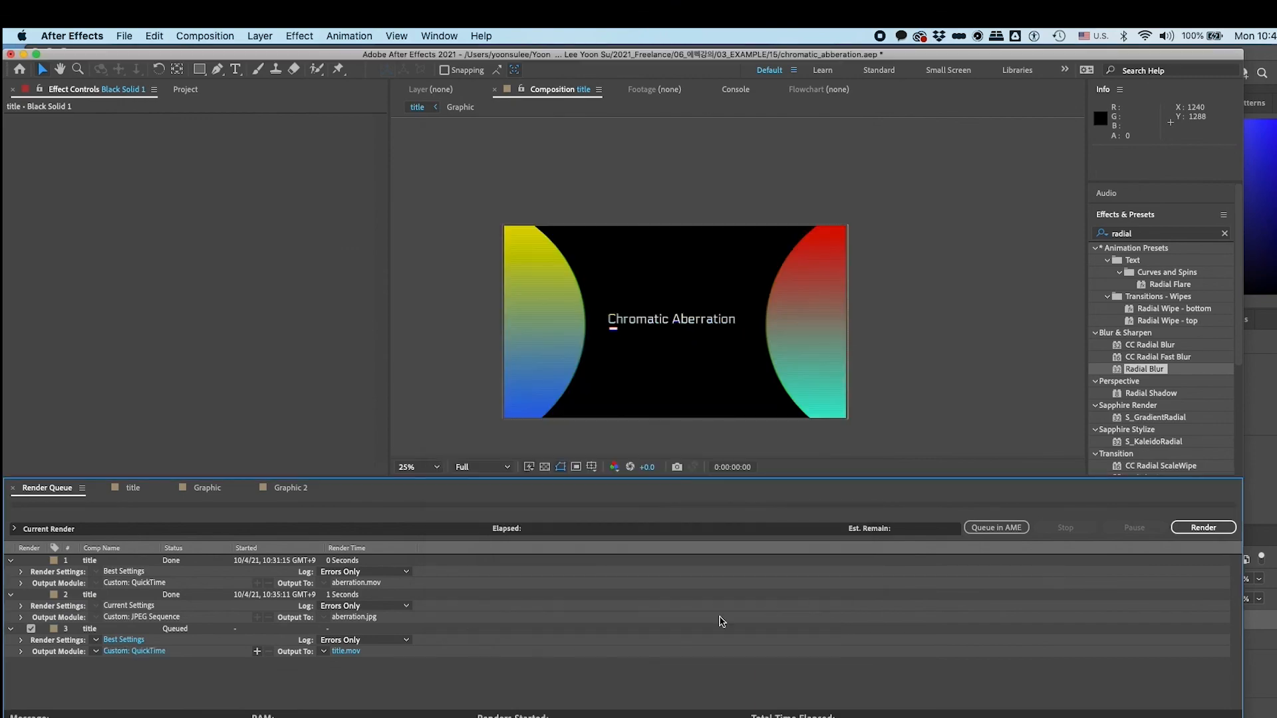